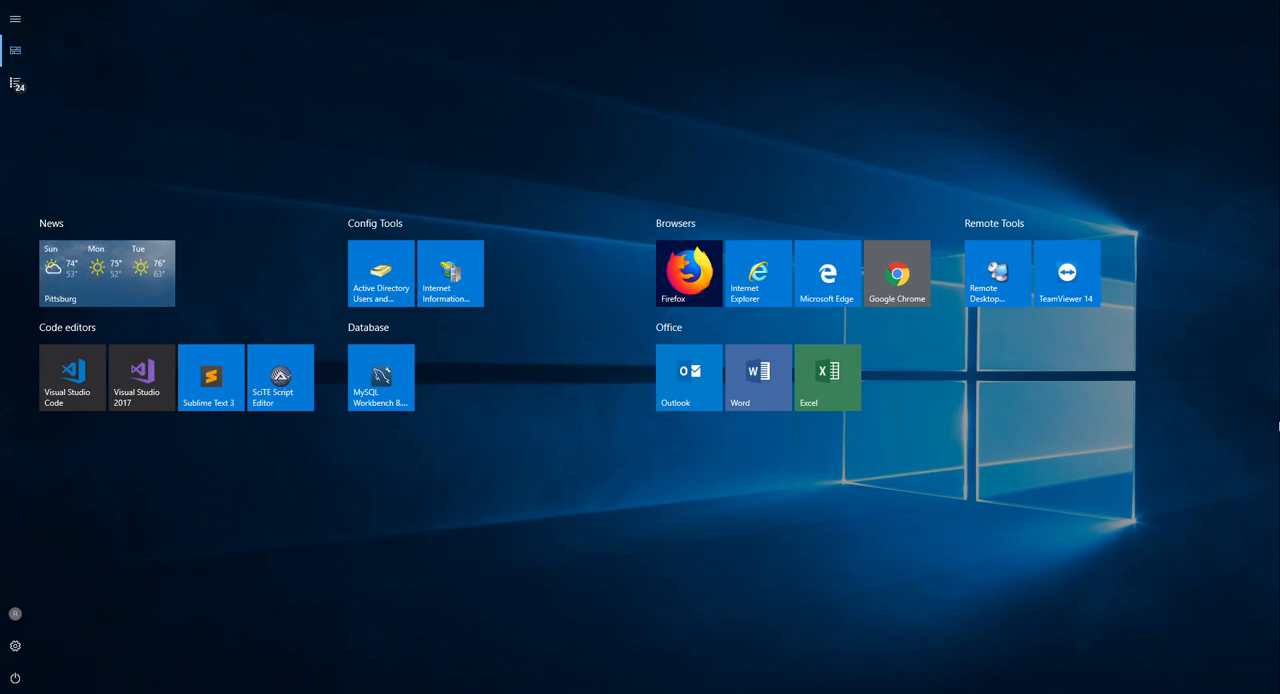
- Open the Control Panel by searching for "control"
key(super)
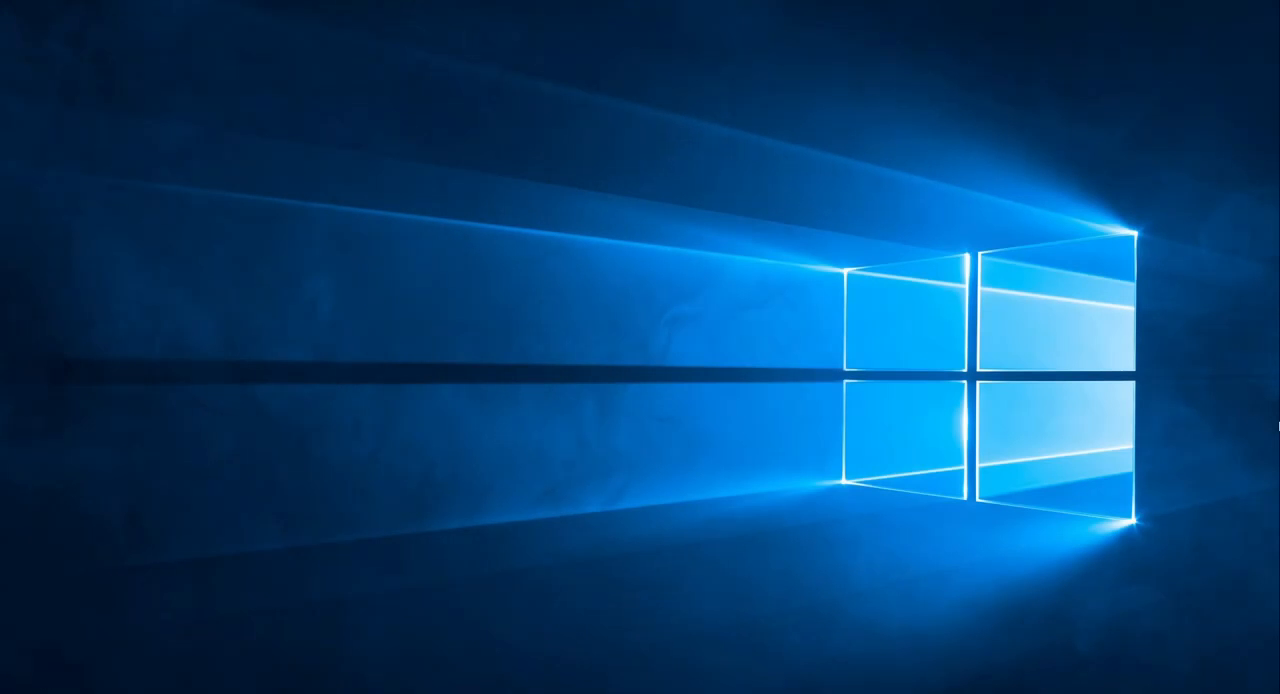
key(super)
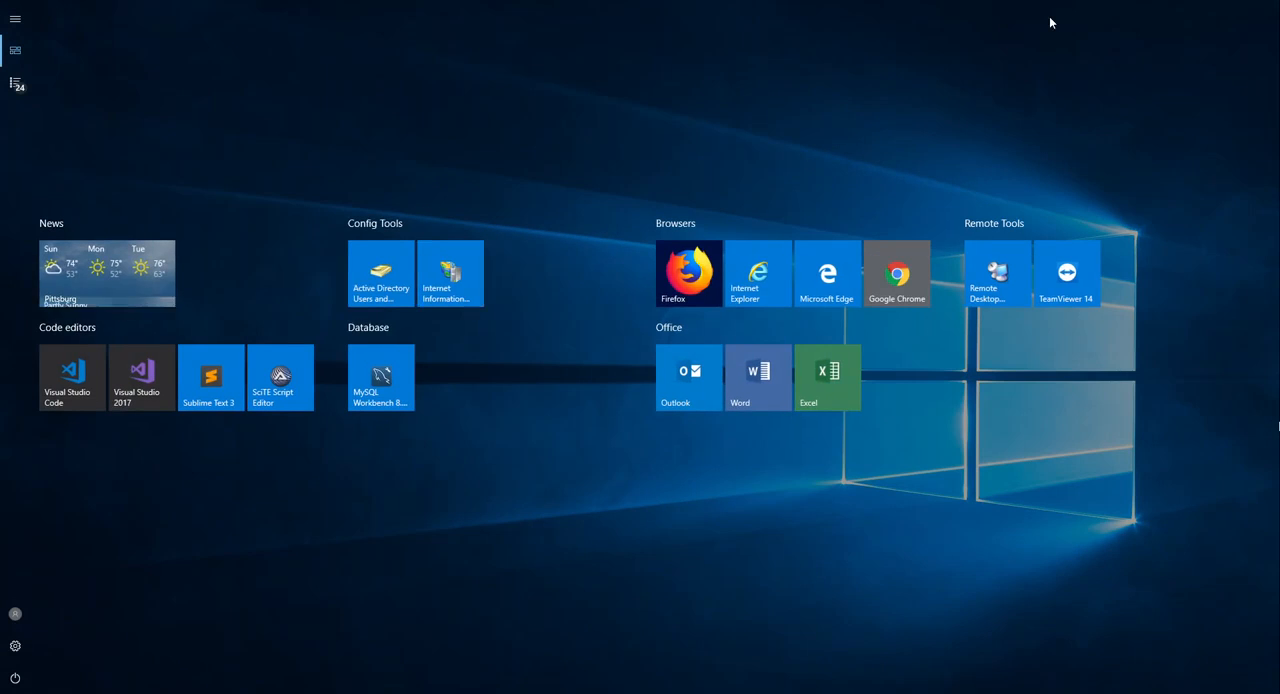
text(control)
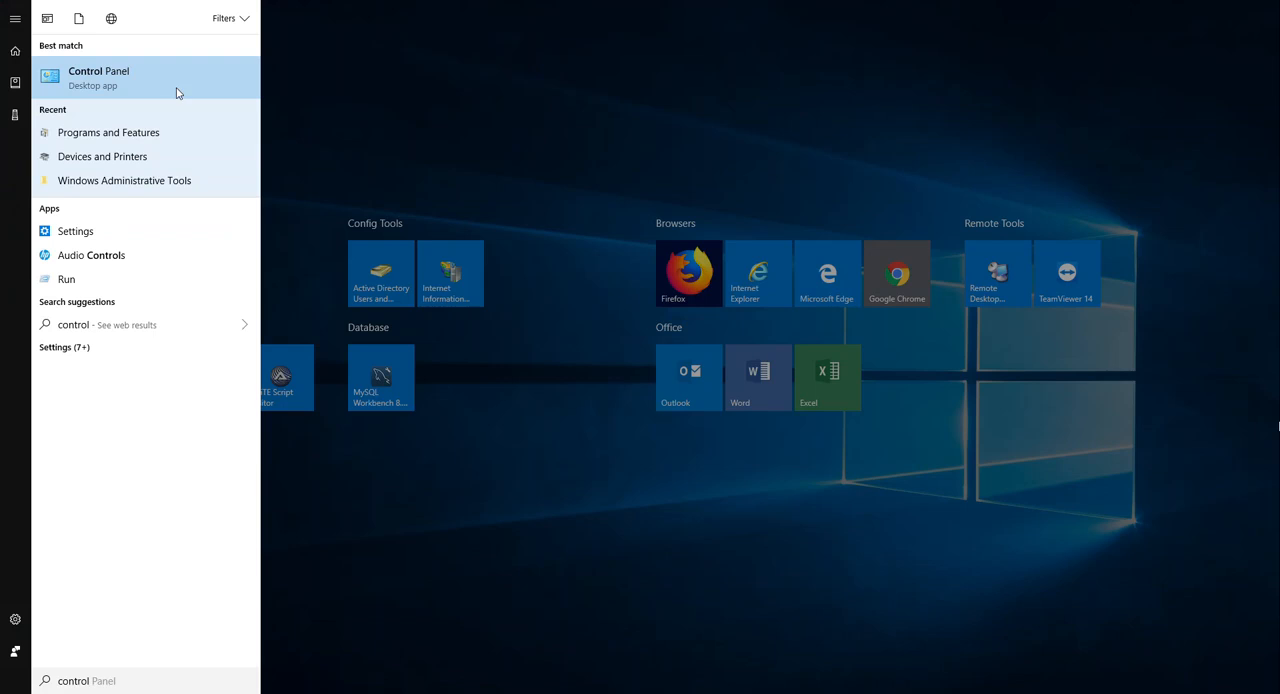
click(148, 77)
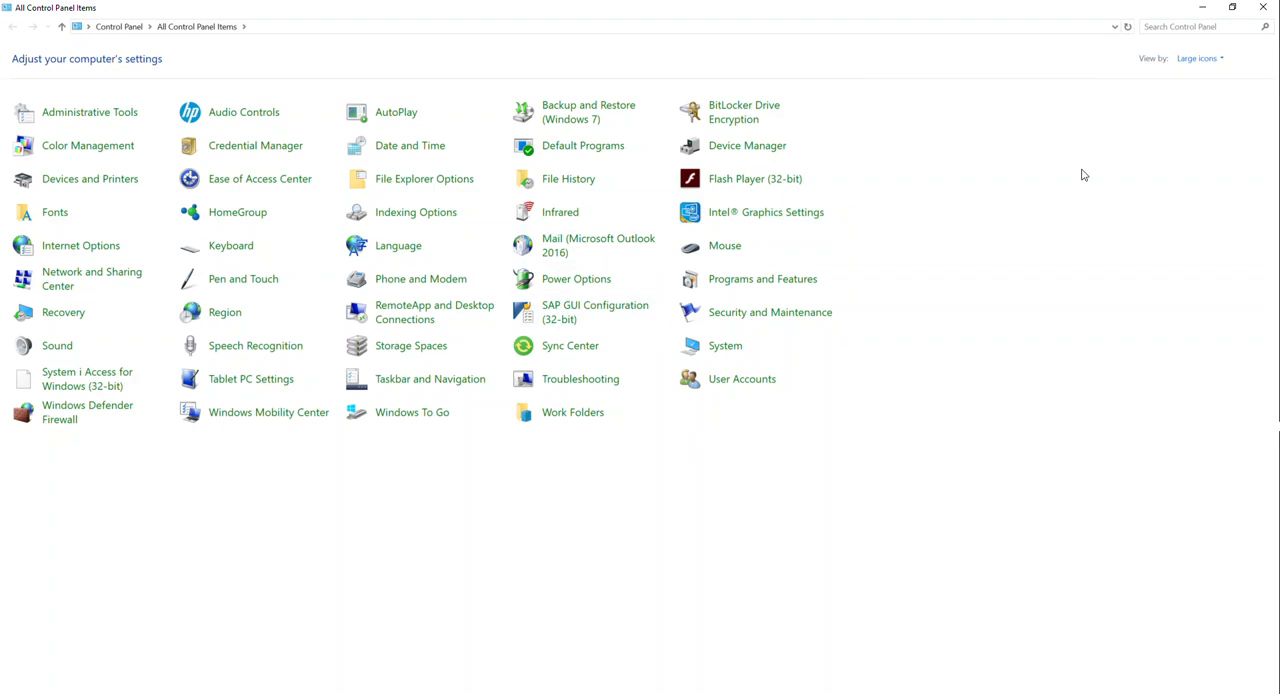
- Switch the Control Panel view to Category and return it to Large icons
click(1199, 58)
click(1195, 77)
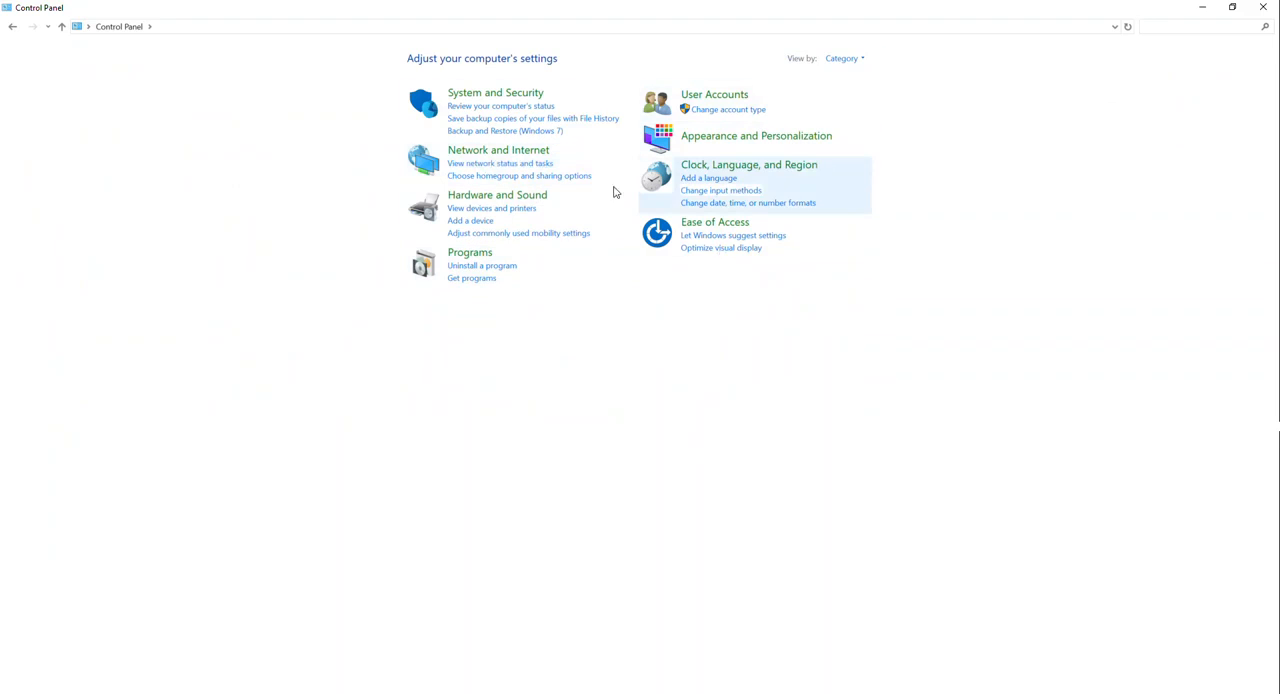
click(864, 62)
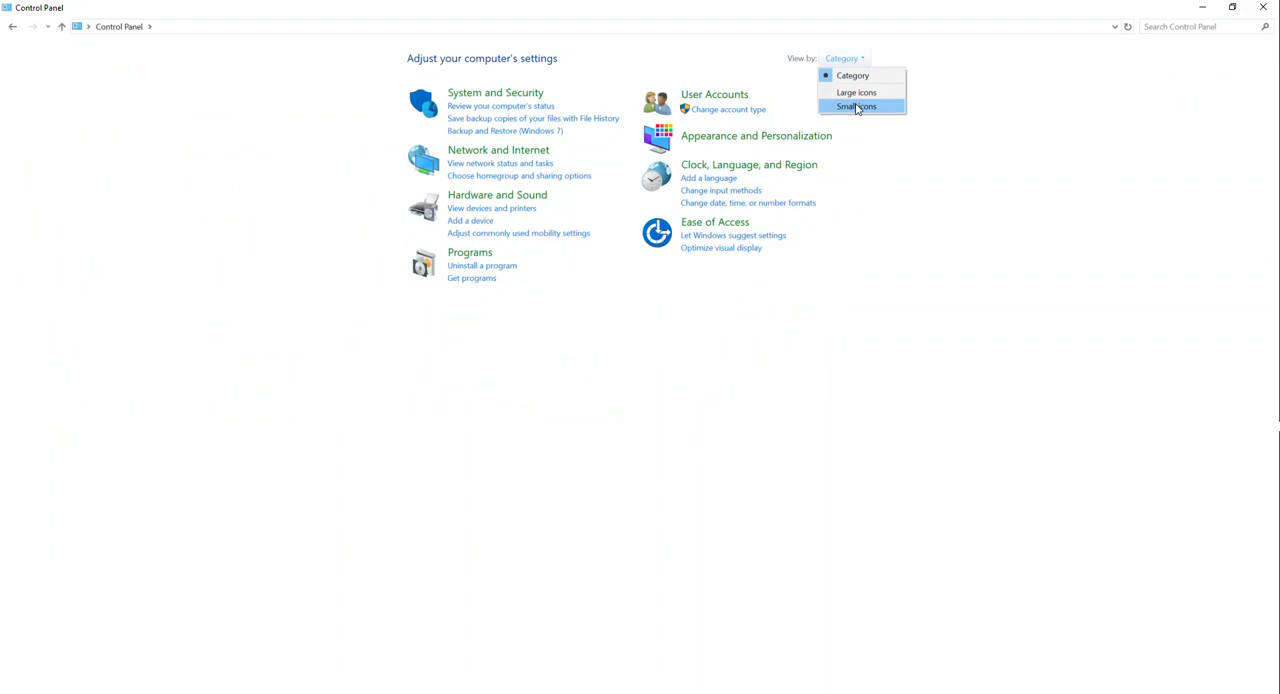
click(858, 91)
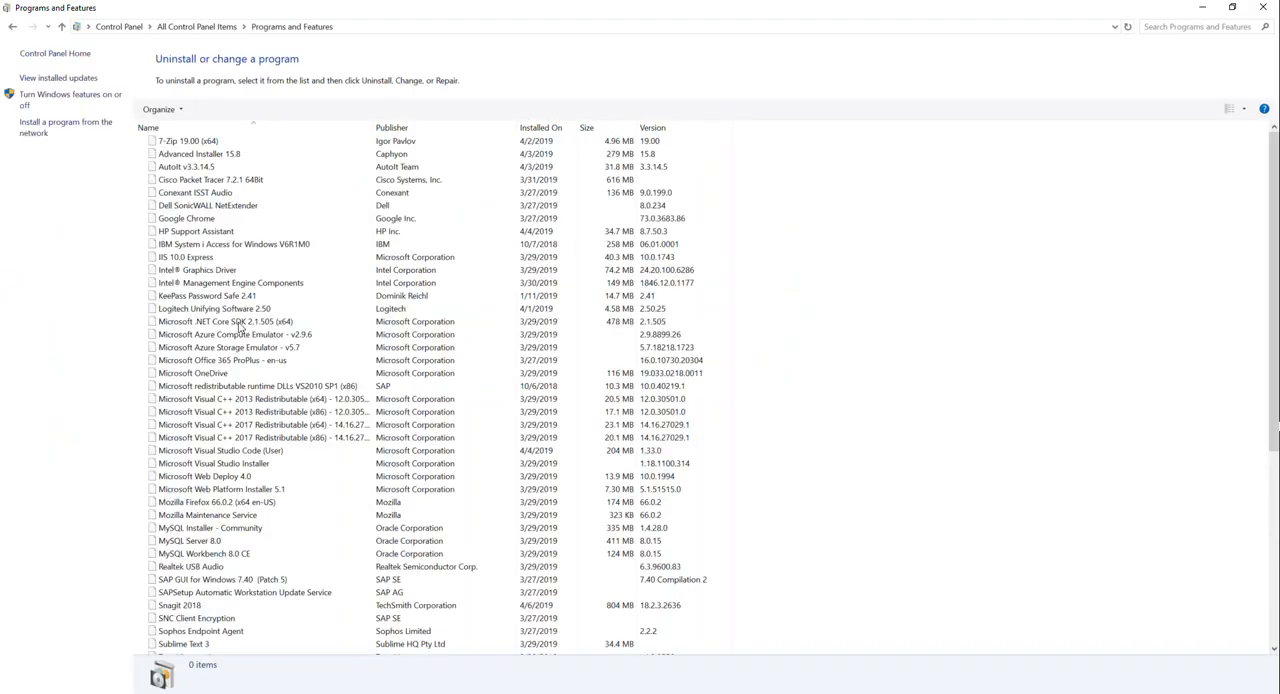
- Open the list of Windows features and expand Internet Information Services with its Web Management Tools and World Wide Web Services groups
click(47, 99)
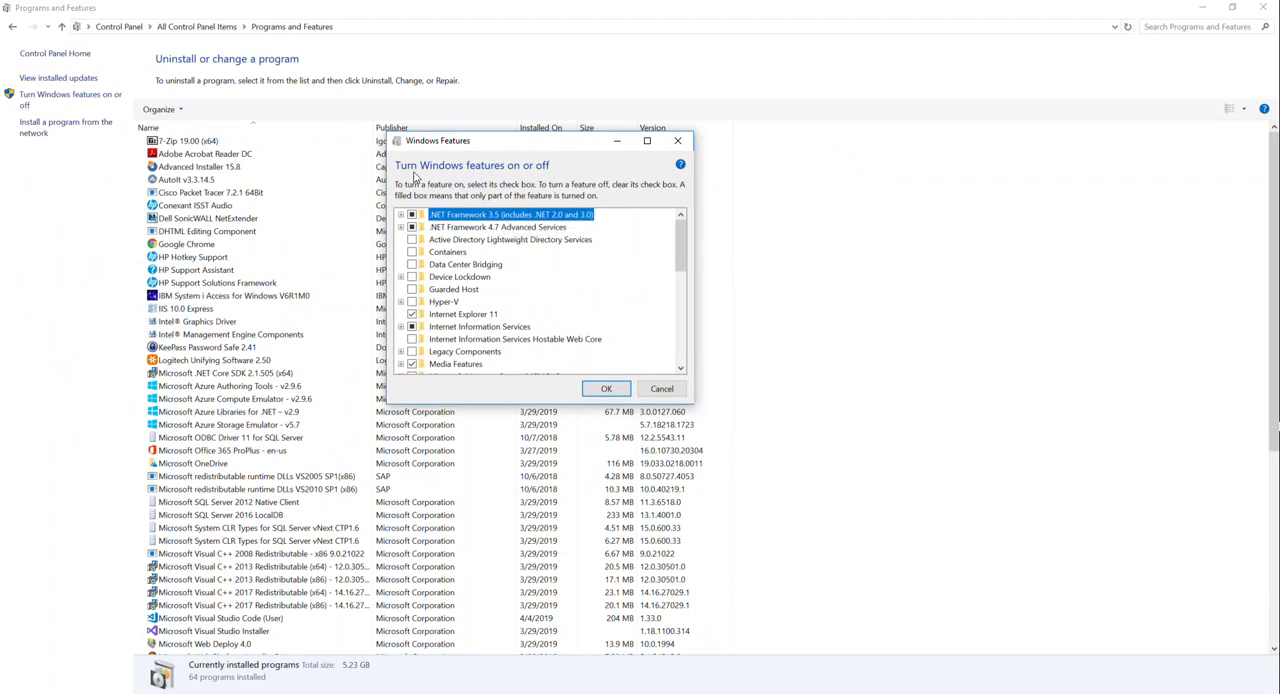
scroll(437, 288, down, 1)
click(475, 314)
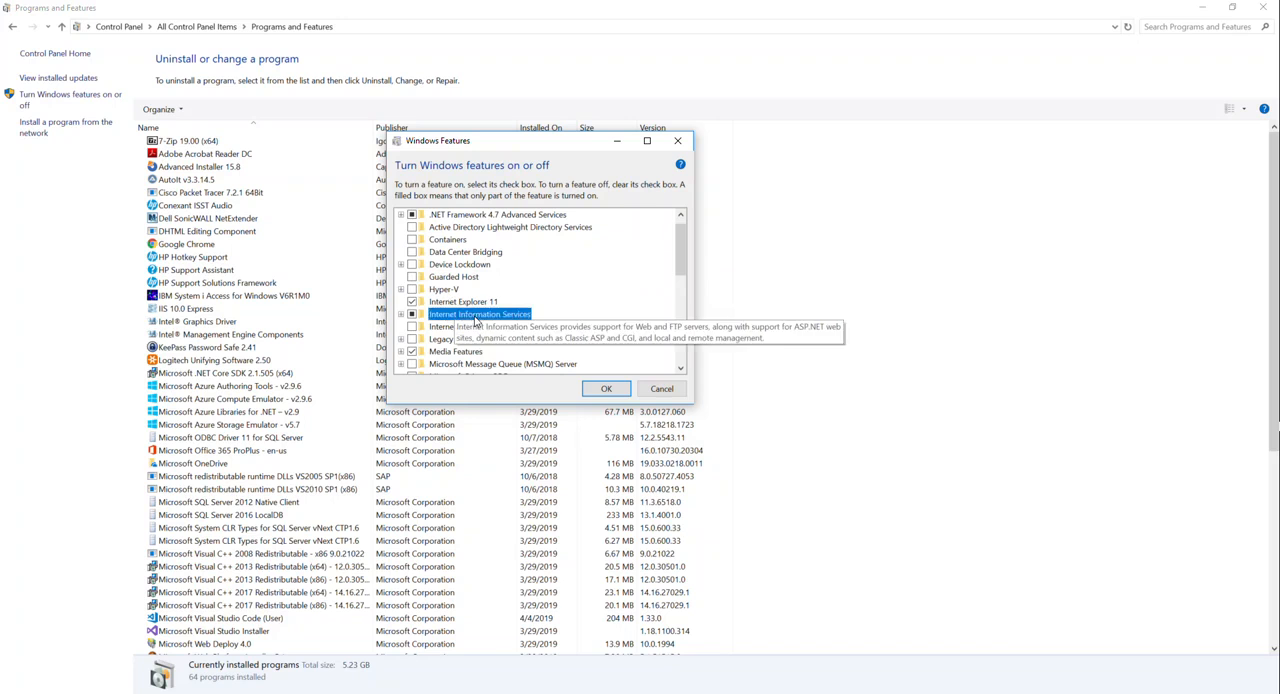
click(401, 314)
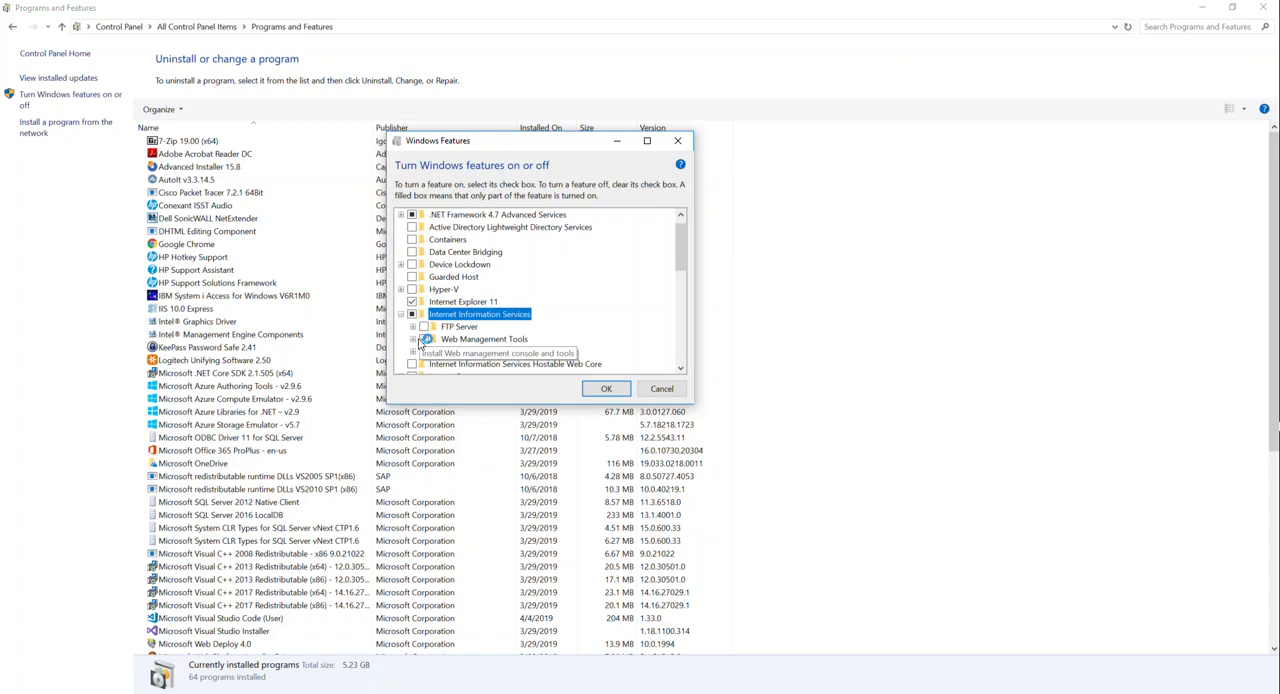
click(412, 339)
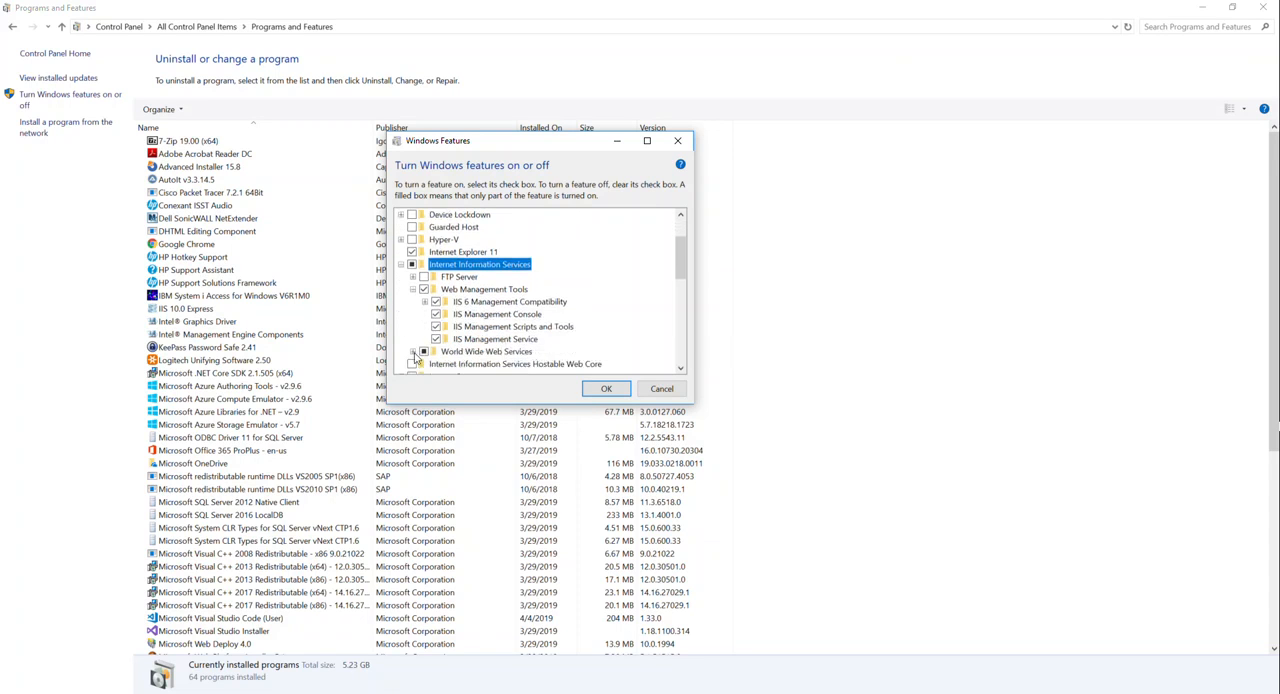
click(412, 357)
scroll(514, 306, down, 1)
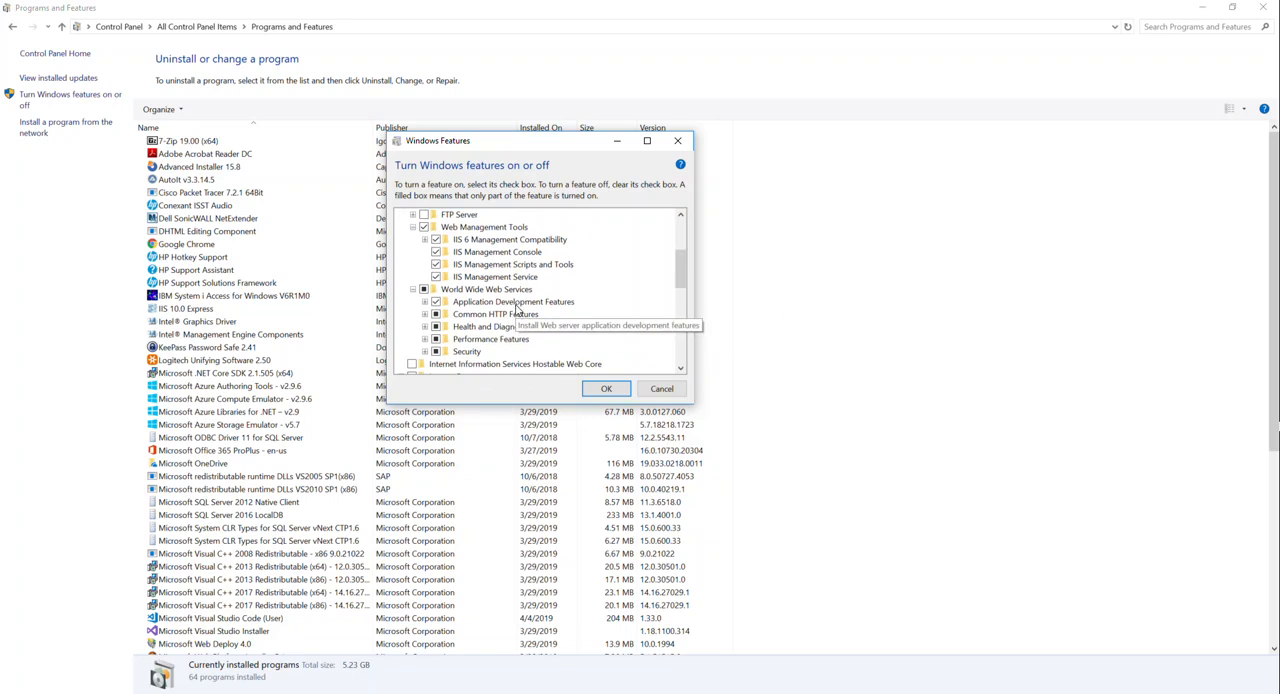
- Examine which options are enabled in the Application Development, Common HTTP, Health and Diagnostics, Performance and Security groups of World Wide Web Services
click(424, 302)
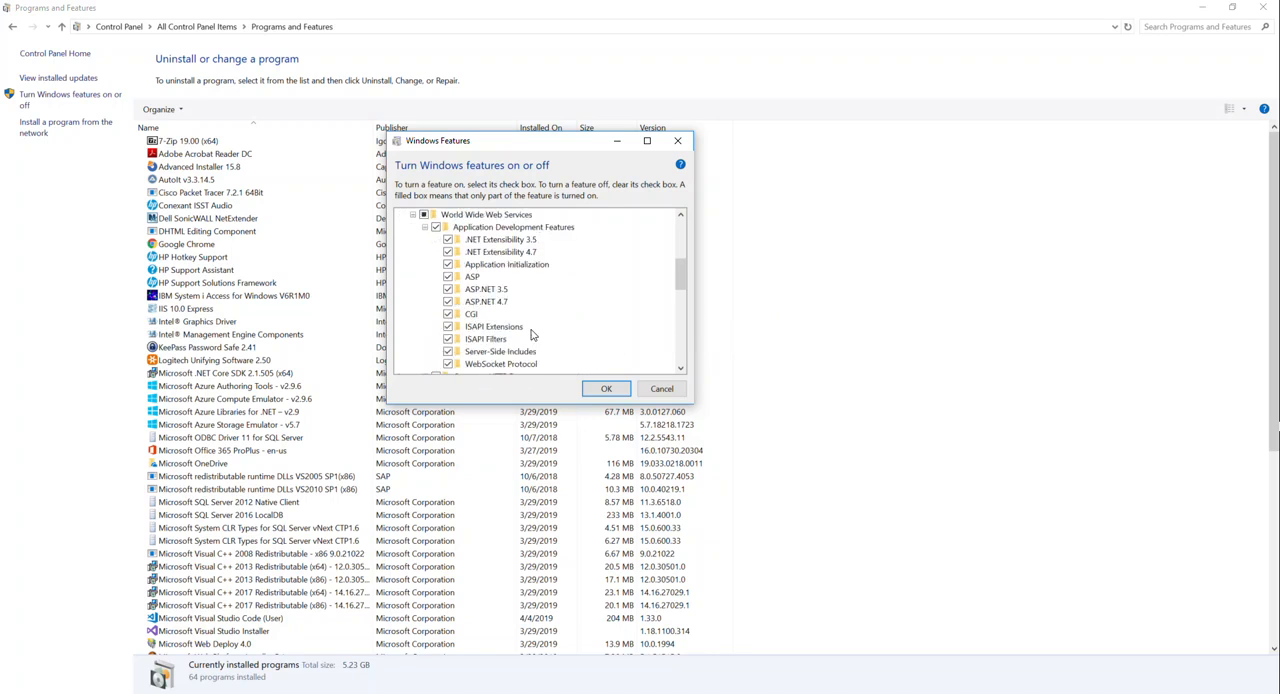
scroll(548, 280, down, 1)
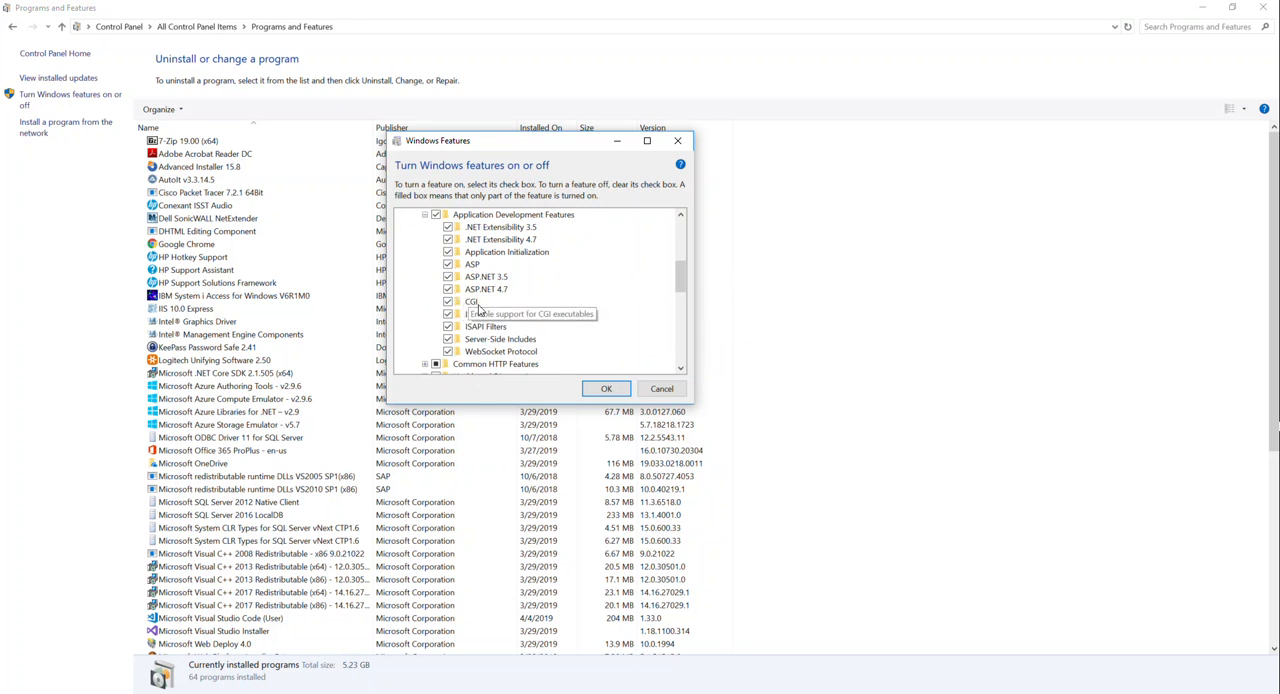
scroll(575, 330, down, 1)
scroll(570, 330, down, 1)
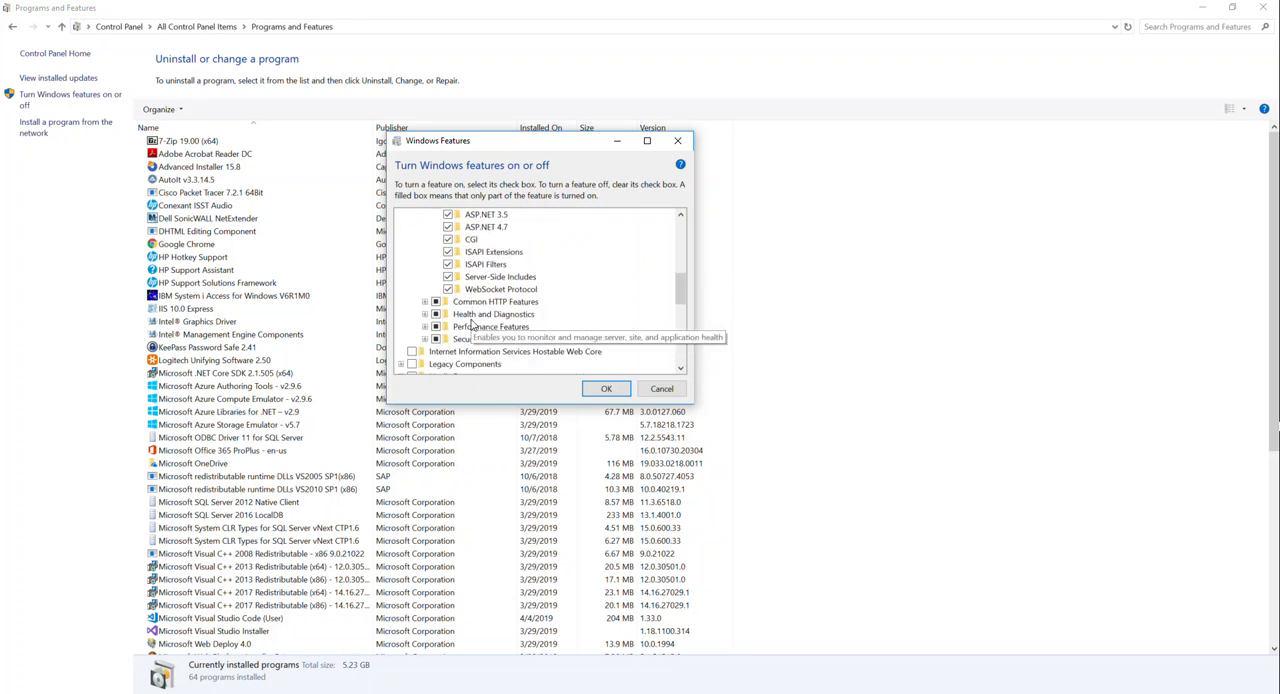
click(425, 302)
scroll(511, 338, down, 1)
click(424, 364)
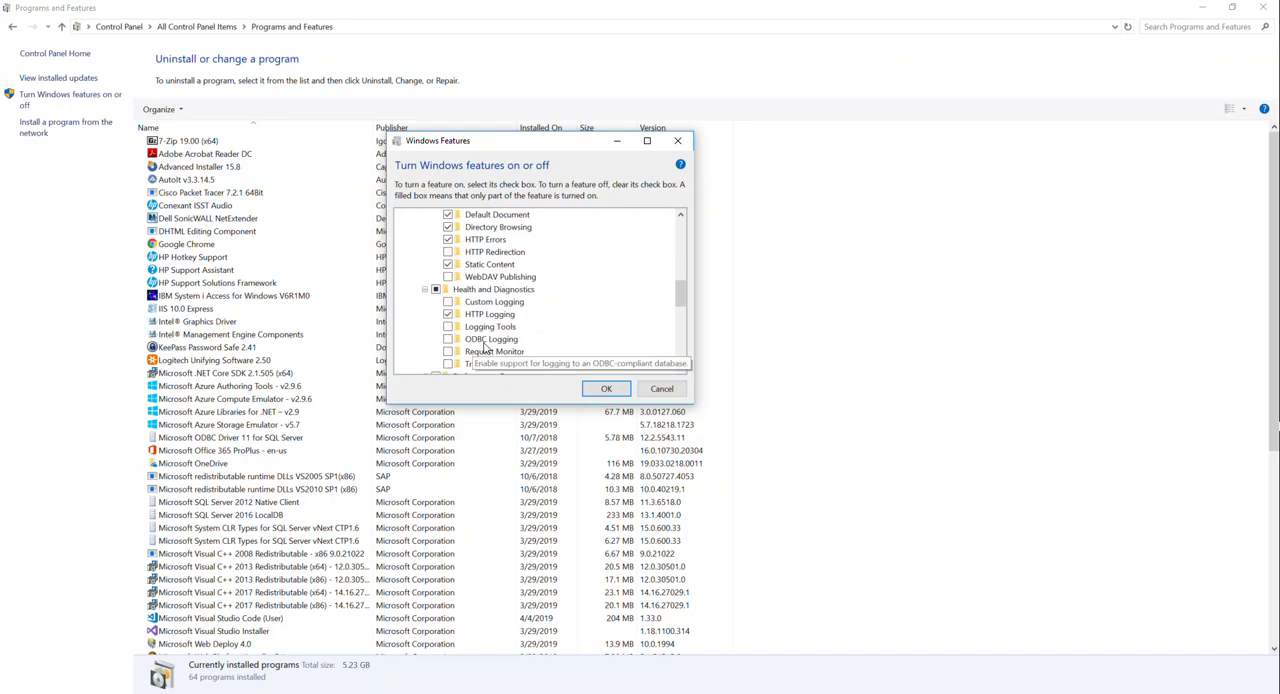
scroll(519, 344, down, 1)
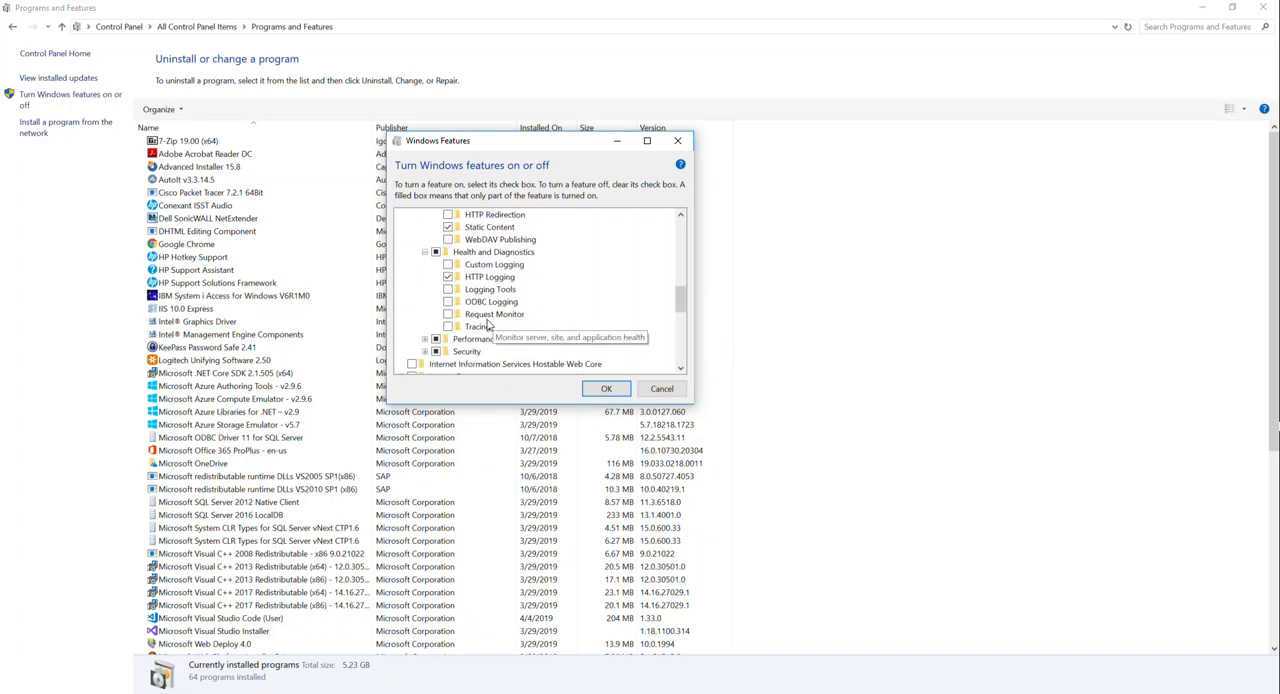
click(427, 340)
scroll(485, 352, down, 1)
click(427, 352)
scroll(600, 325, down, 1)
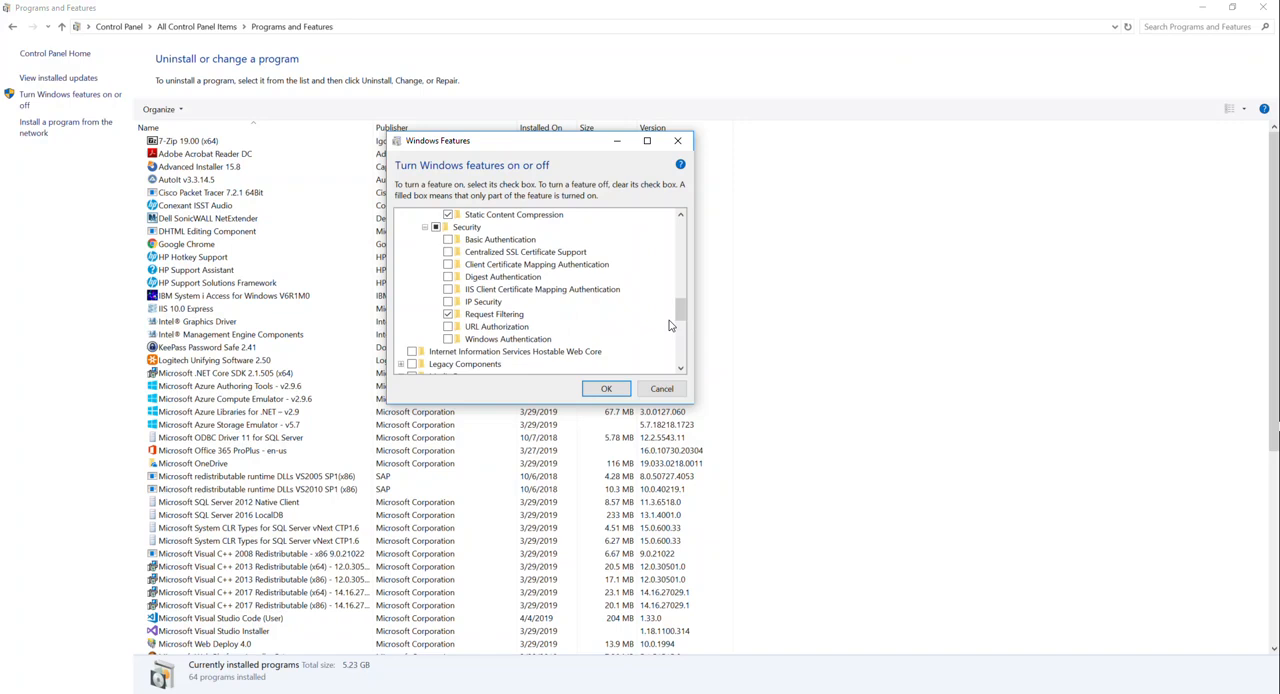
- Review the World Wide Web Services selections again, cancel the Windows Features dialog and close Programs and Features
scroll(606, 362, up, 10)
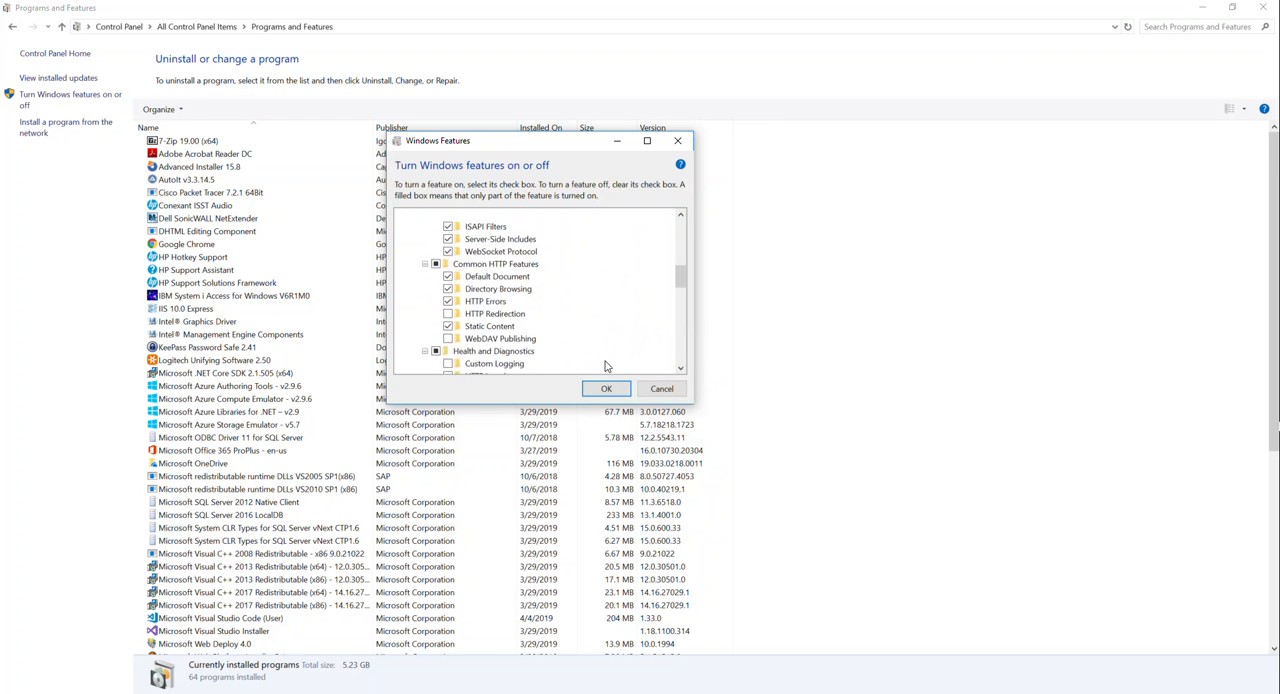
scroll(605, 365, up, 4)
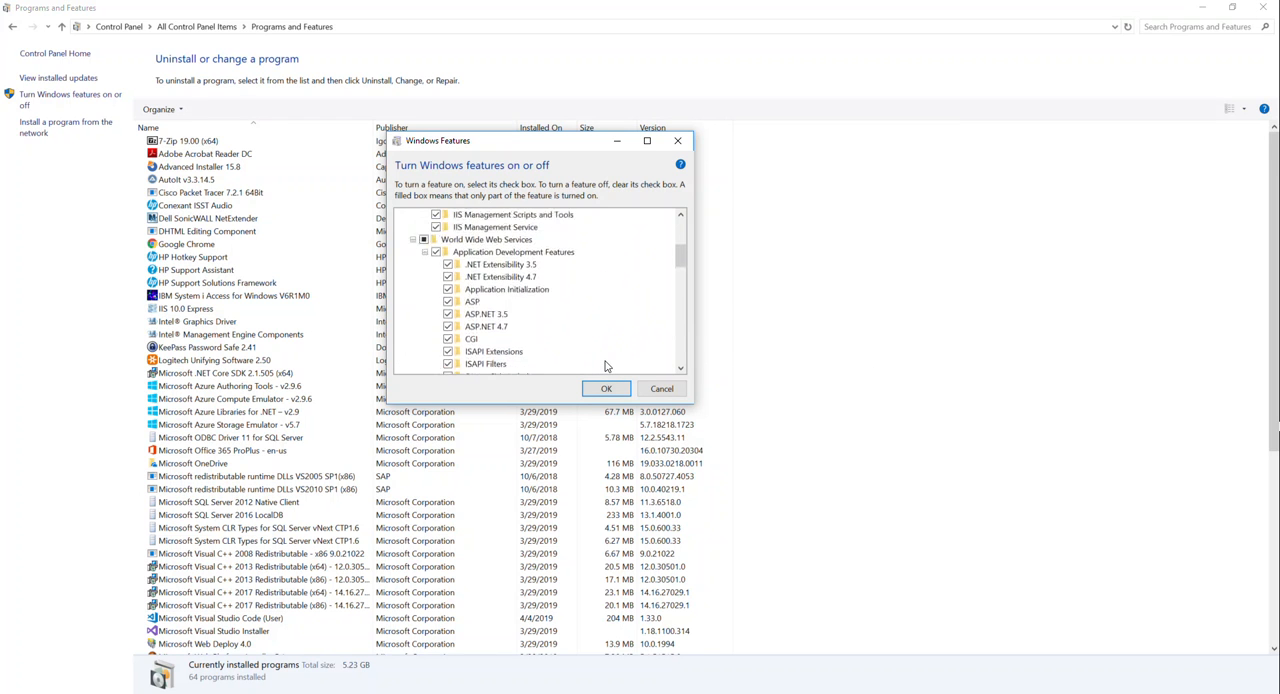
scroll(605, 365, up, 2)
scroll(489, 258, down, 3)
scroll(510, 275, down, 1)
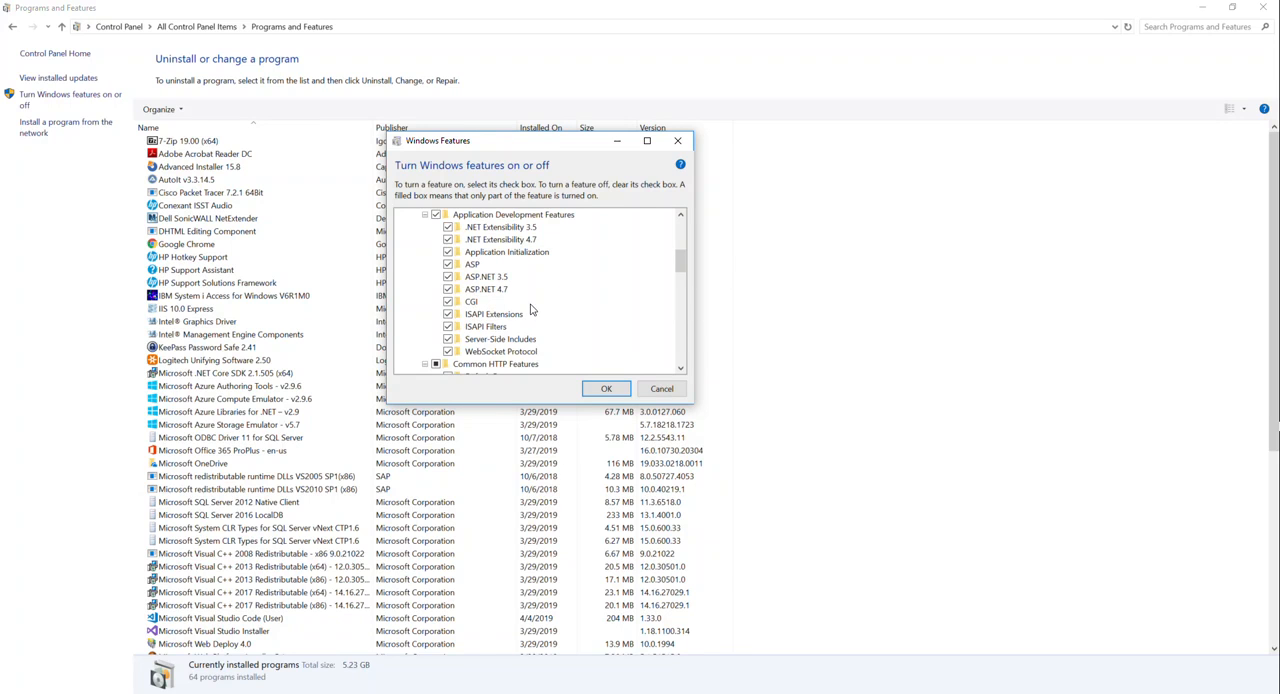
scroll(583, 328, down, 1)
scroll(583, 327, up, 1)
click(661, 388)
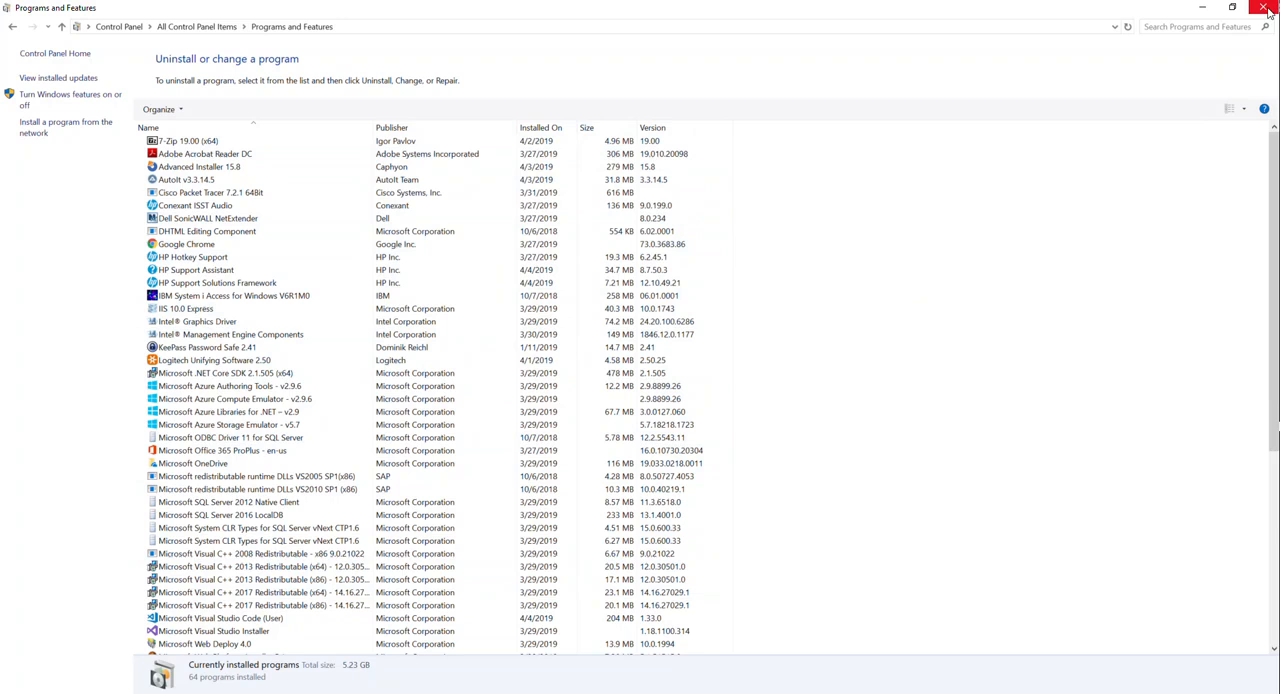
drag(894, 6, 713, 82)
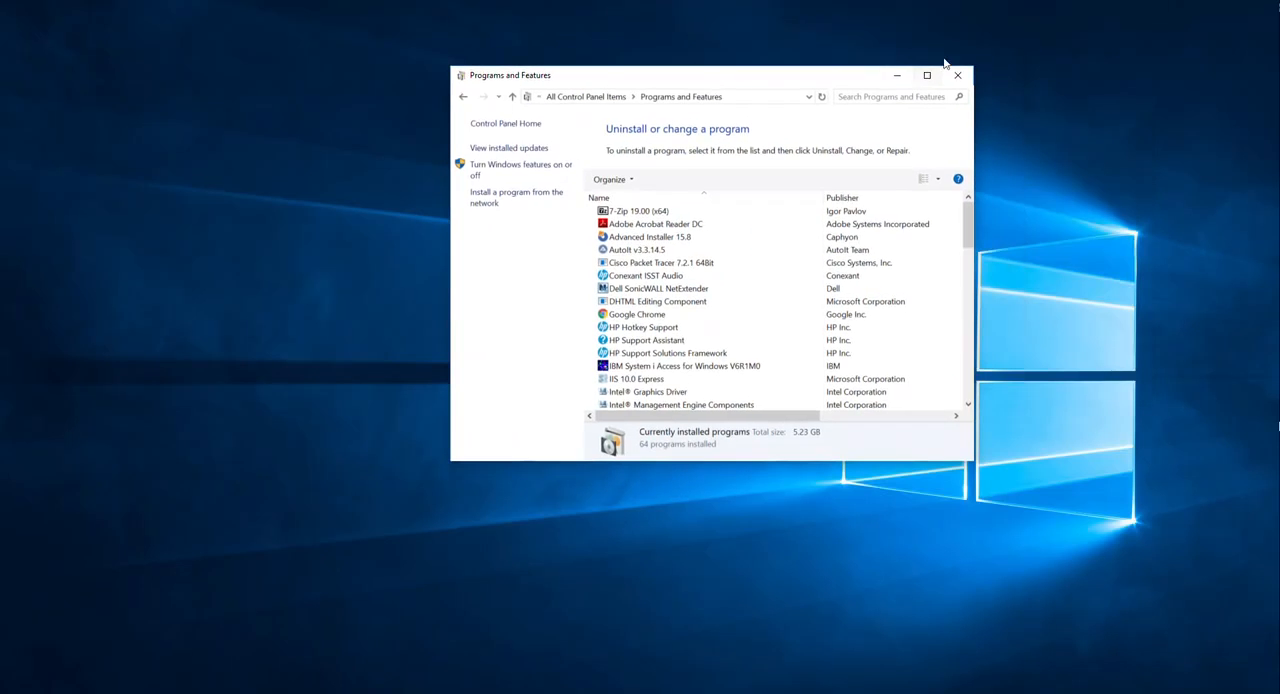
click(955, 75)
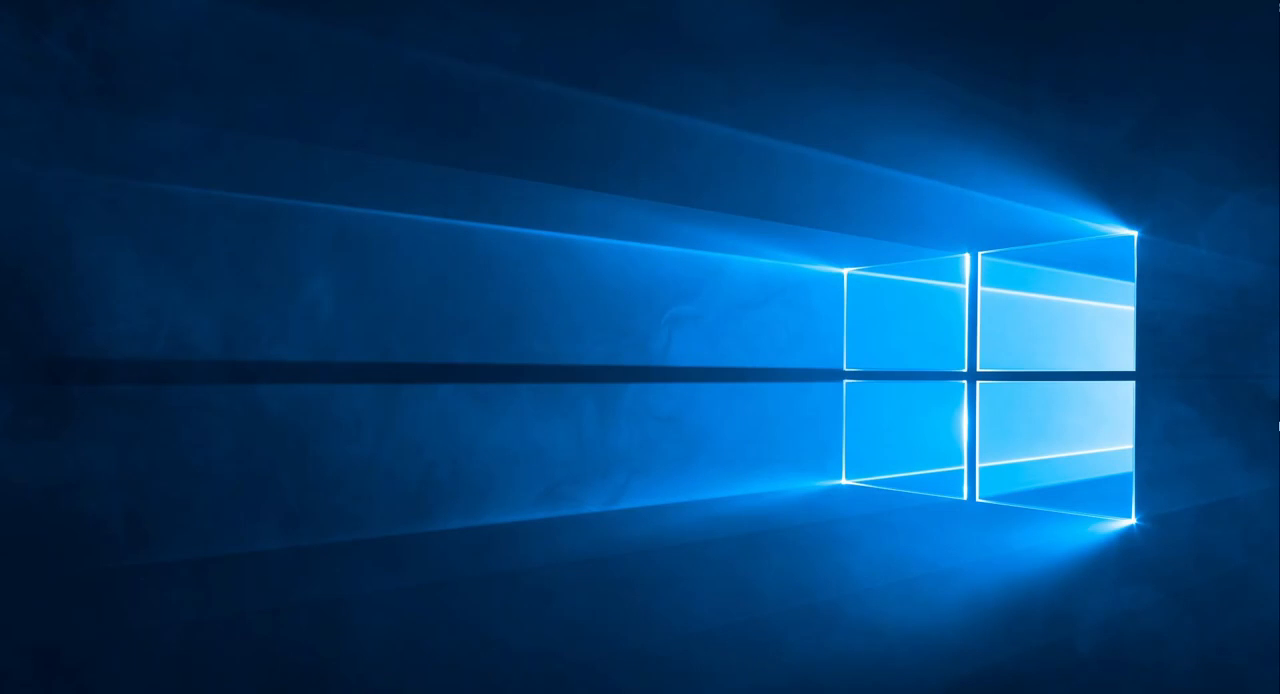
- Search for "iis", open Internet Information Services (IIS) Manager and maximize its window
key(super)
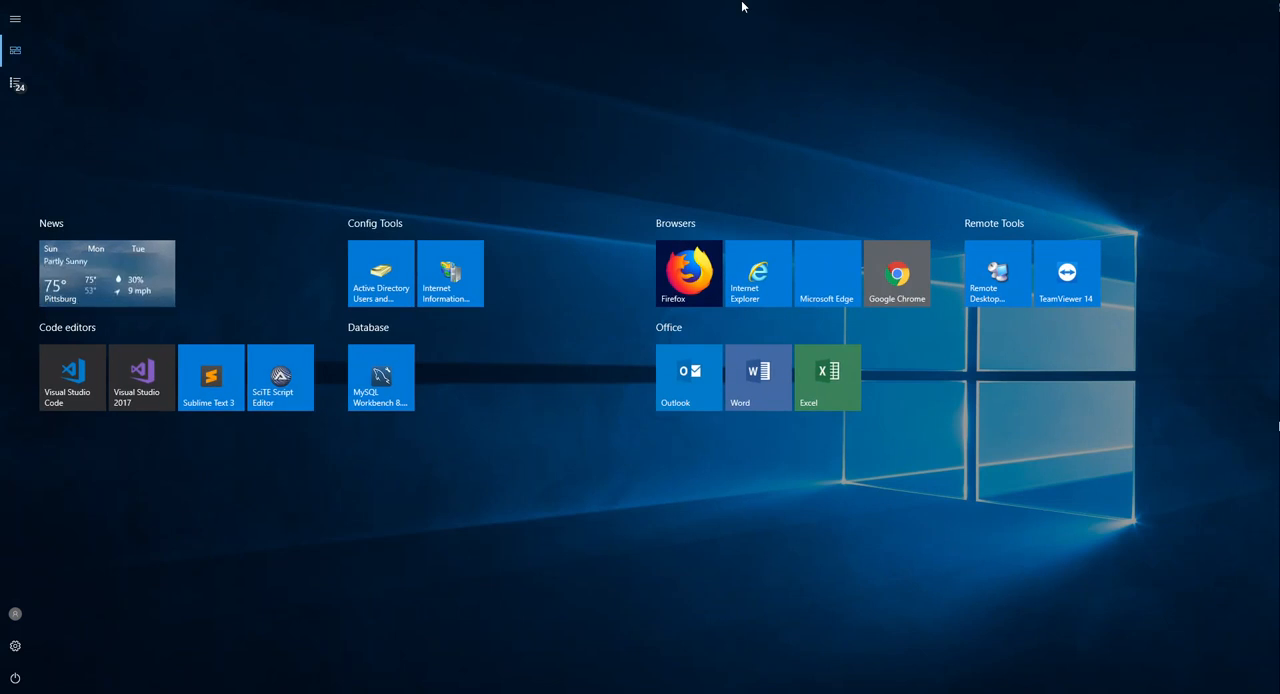
text(iis)
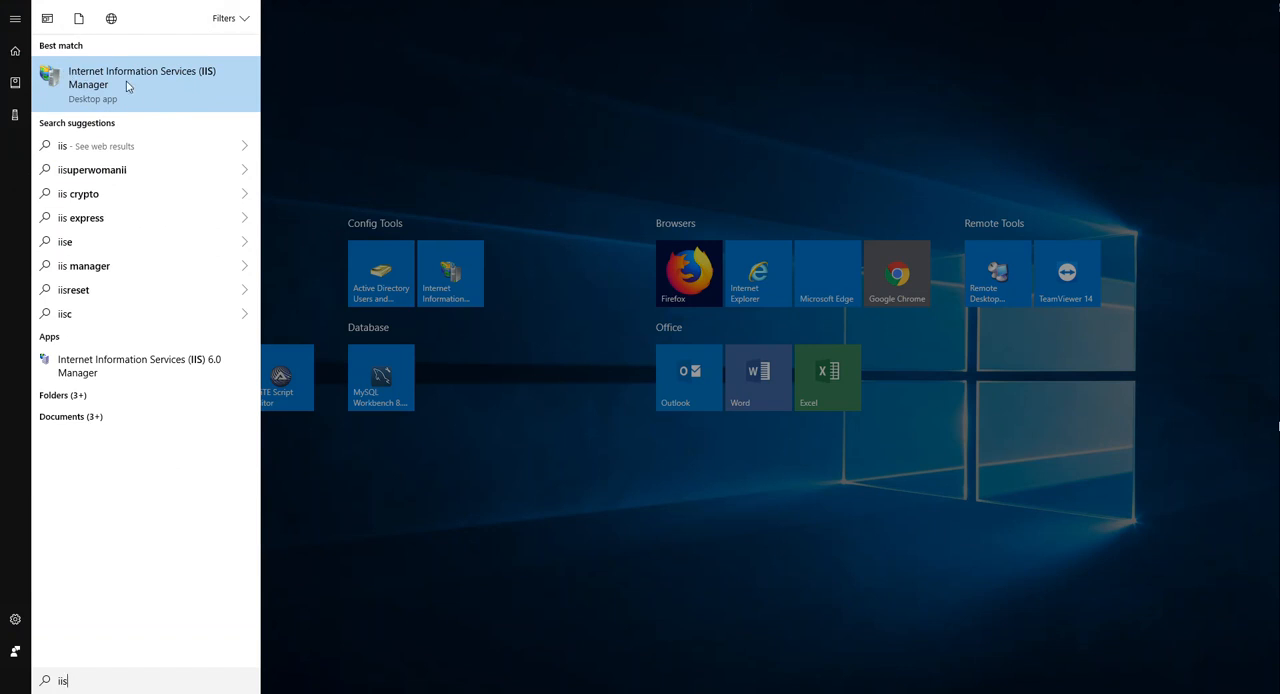
right_click(141, 82)
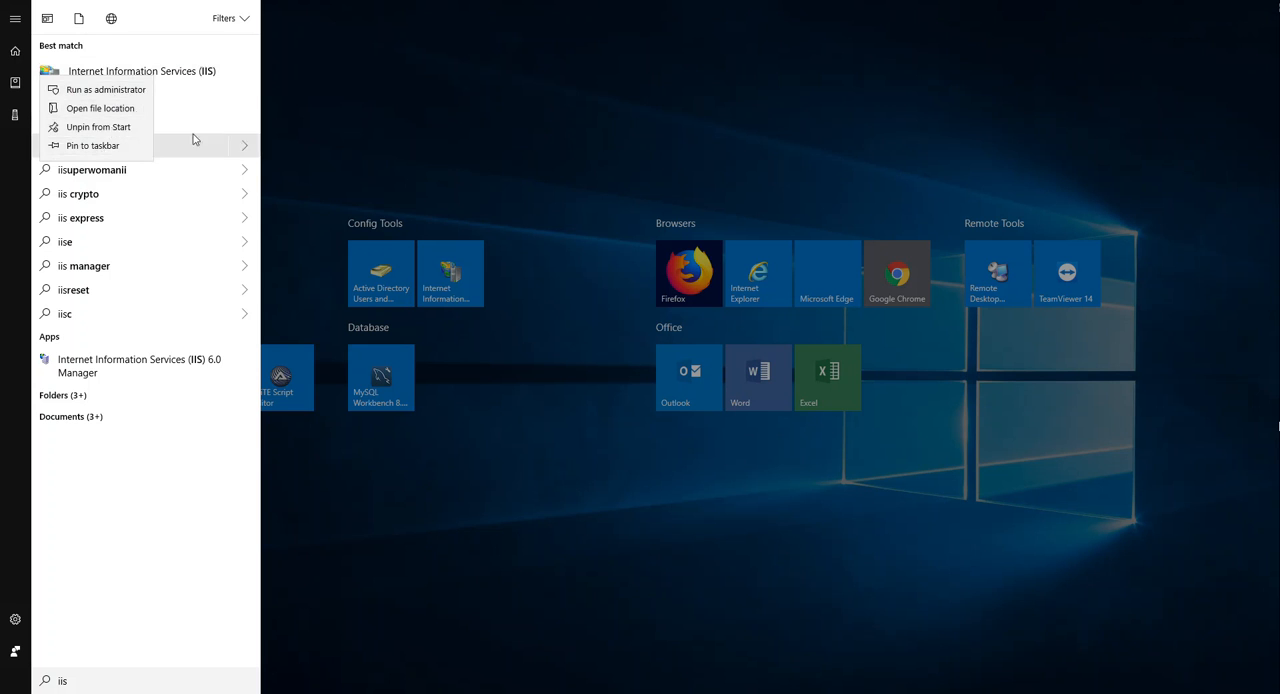
click(242, 559)
click(108, 93)
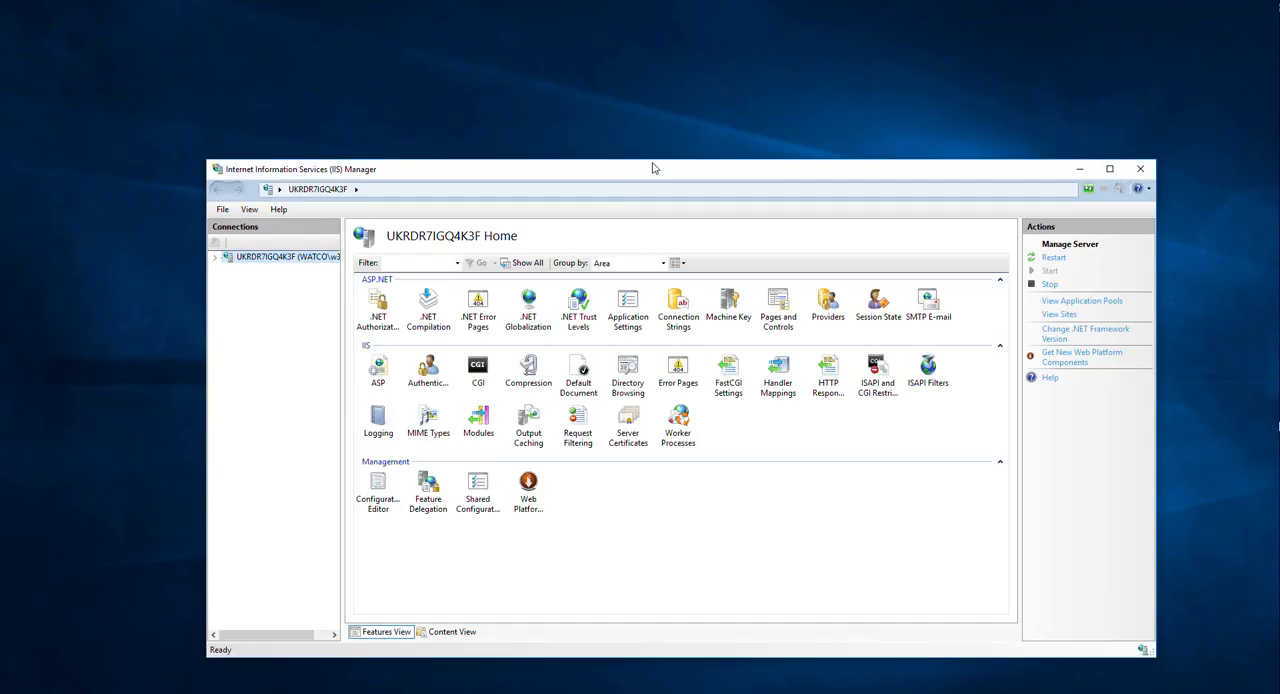
double_click(653, 171)
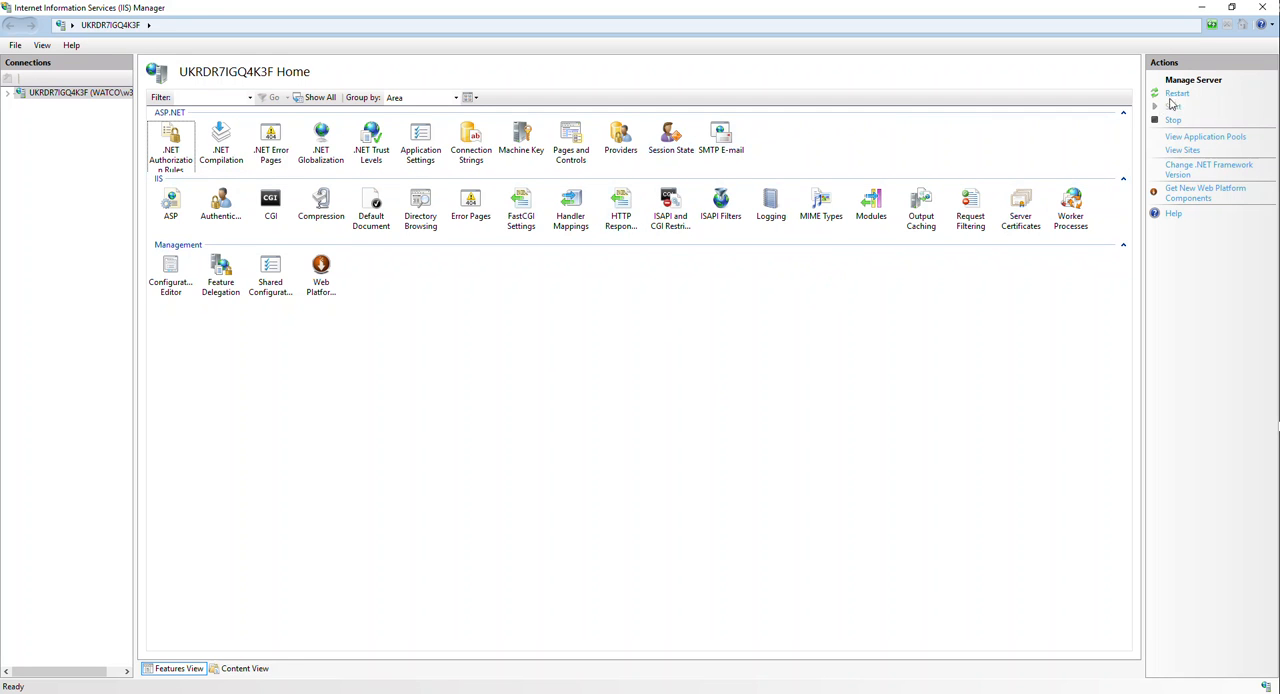
click(14, 692)
click(14, 692)
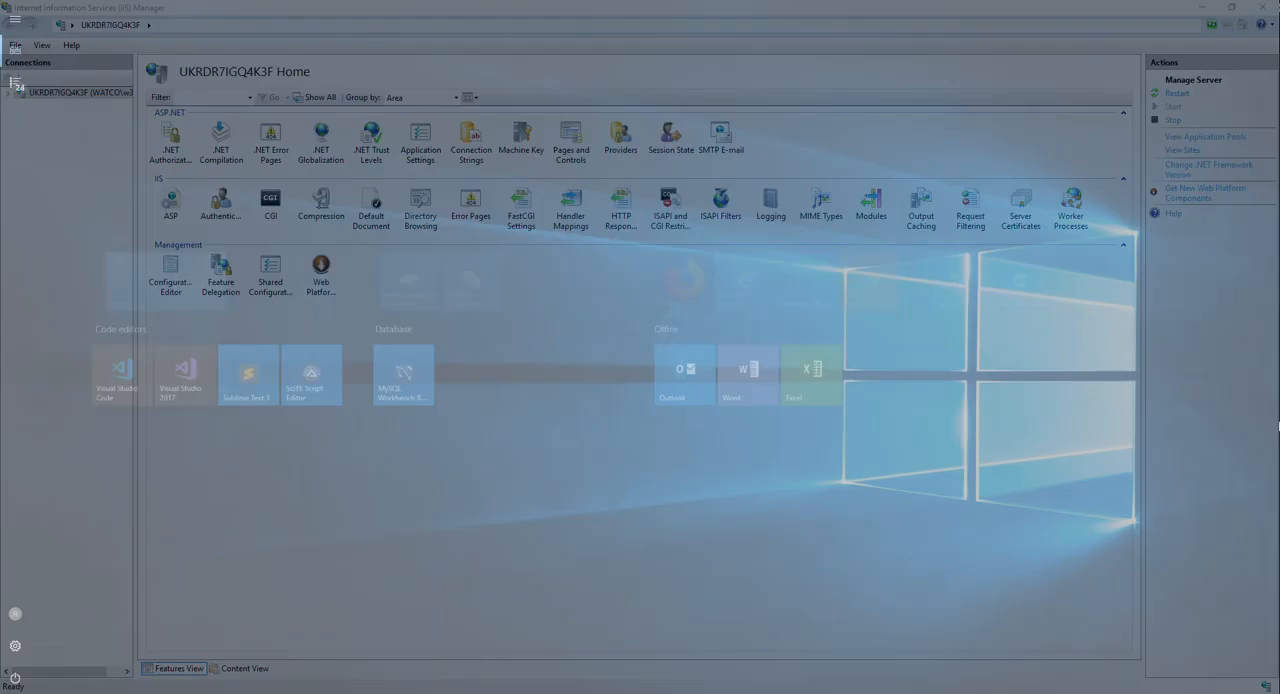
click(1279, 426)
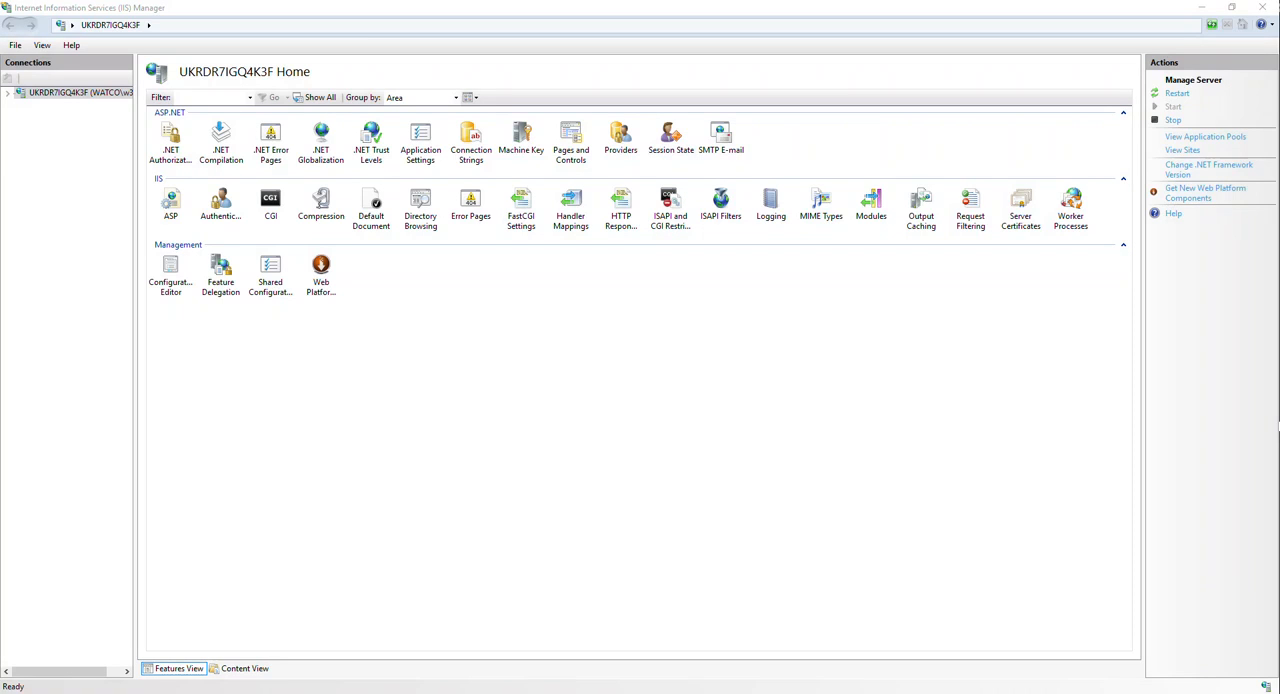
- Search for "cmd" and run Command Prompt as administrator, approving the elevation request
key(super)
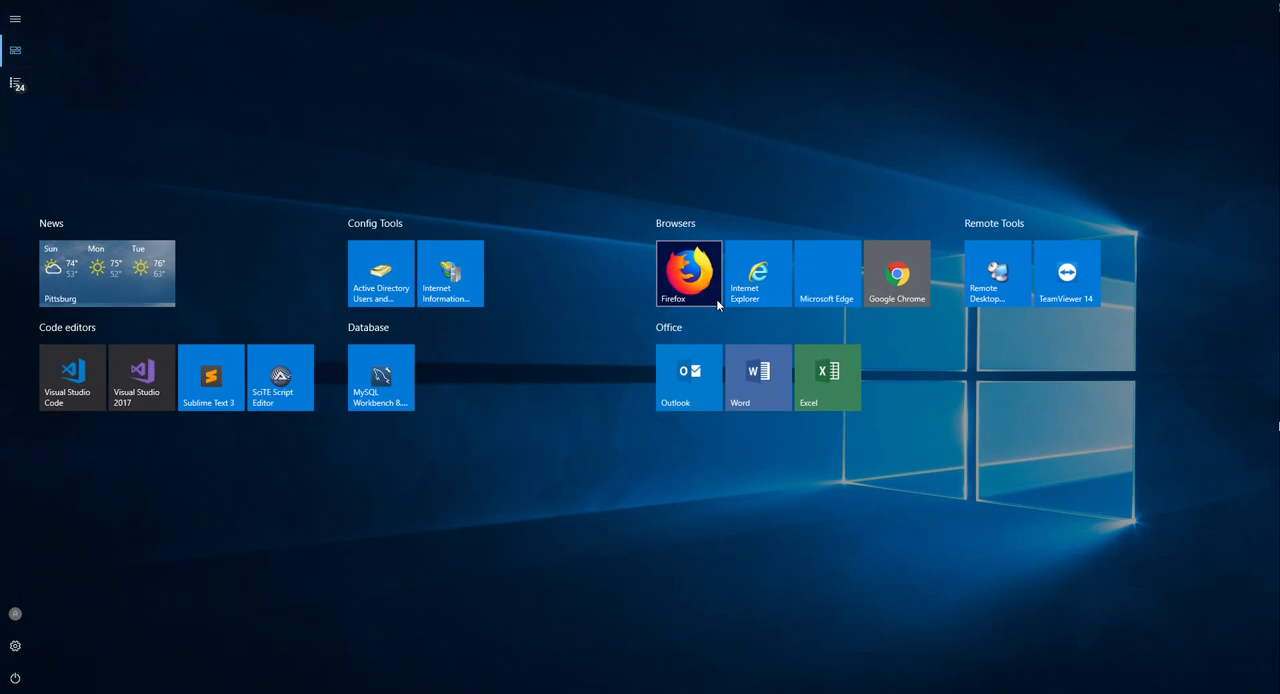
text(cmd)
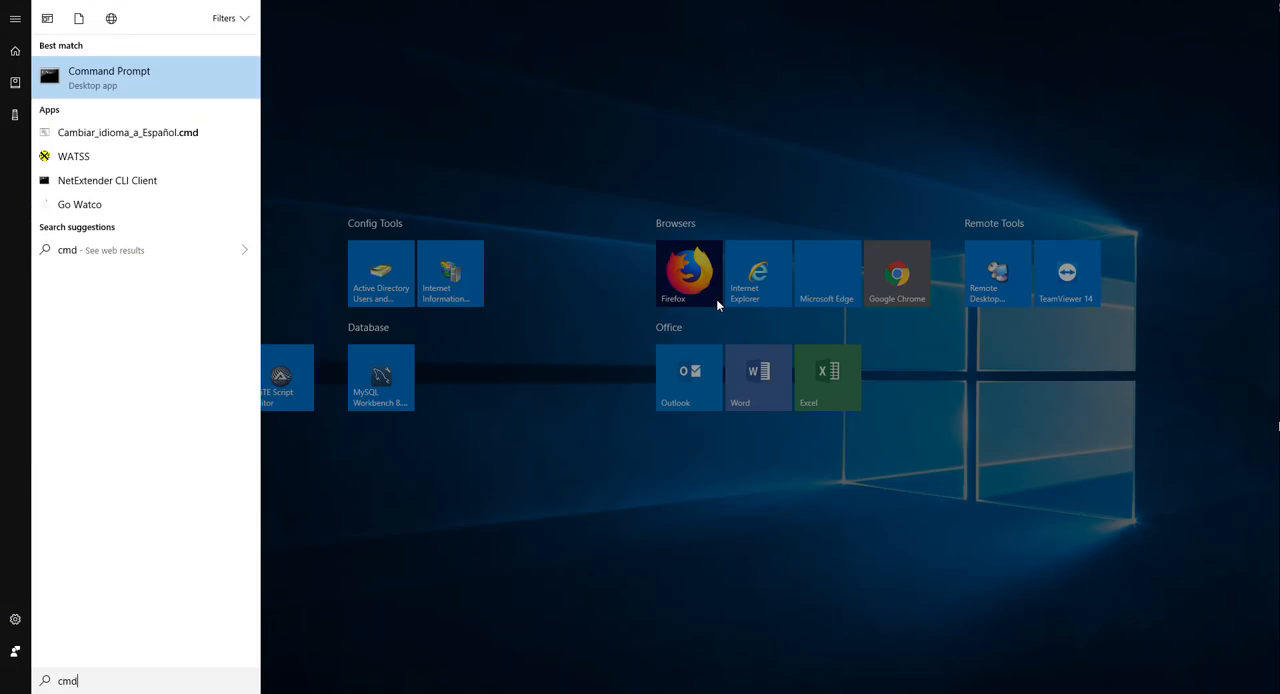
right_click(91, 73)
click(90, 83)
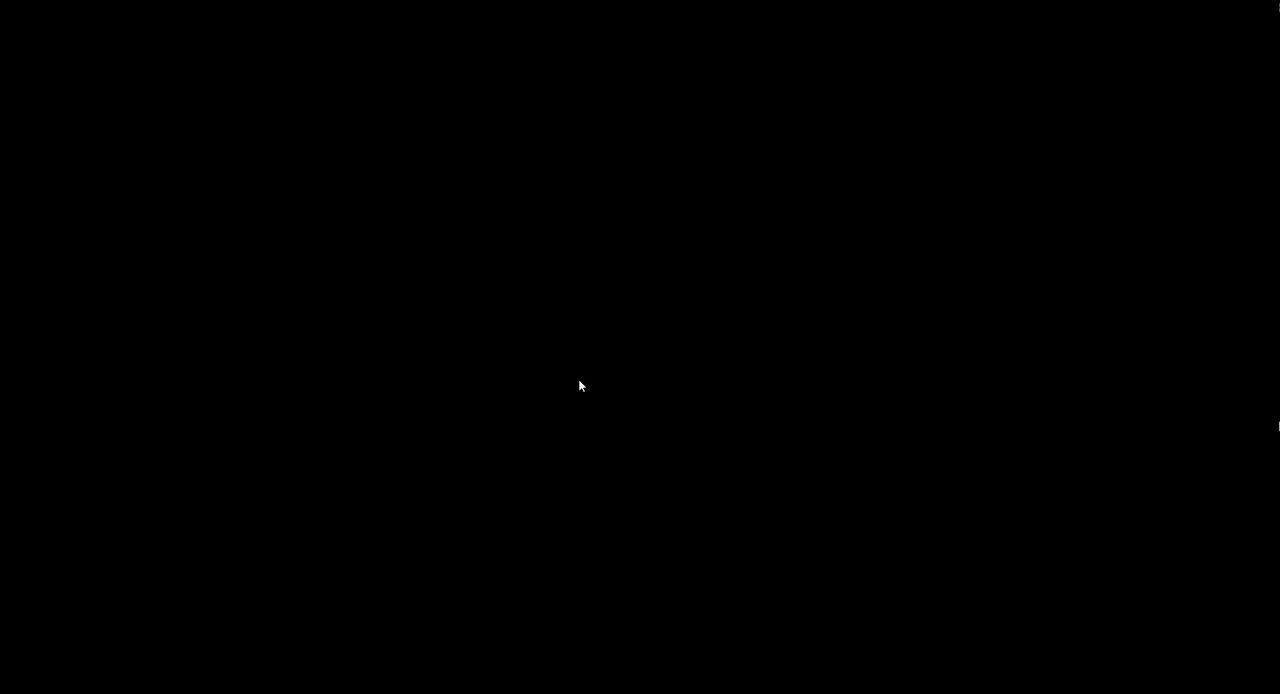
click(579, 380)
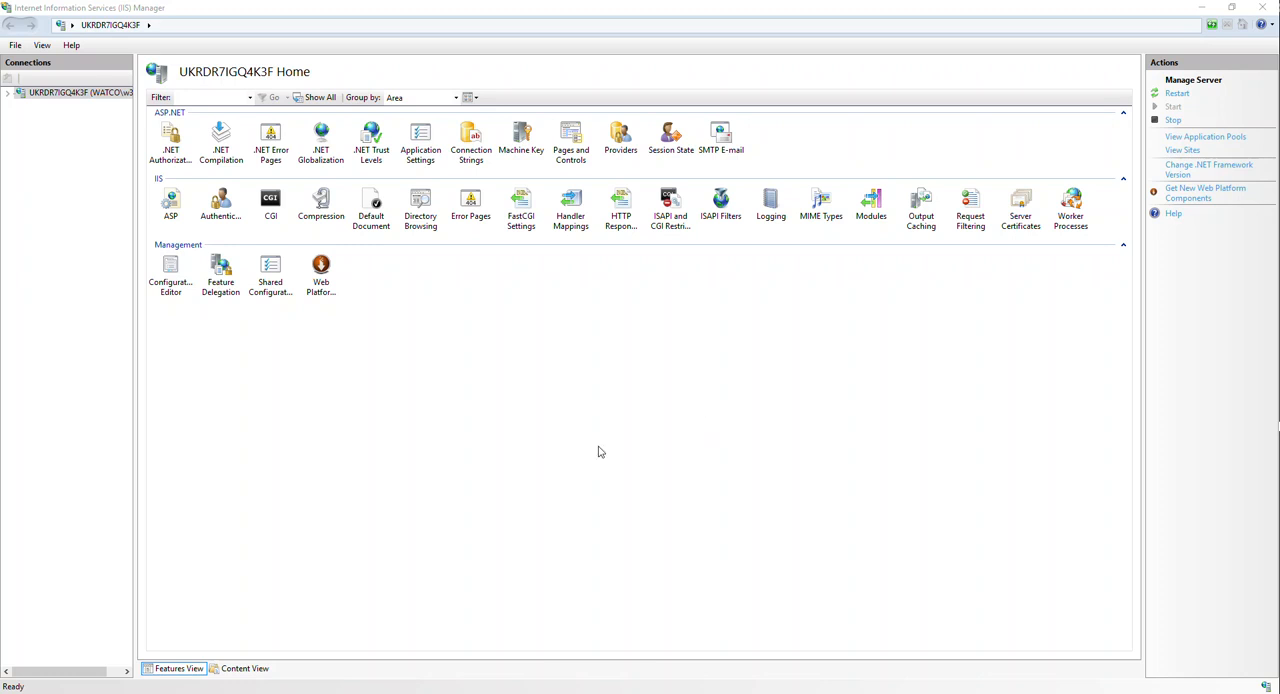
- Restart the web server by running iisreset in the administrator Command Prompt and close the prompt window
drag(680, 308, 614, 170)
drag(510, 259, 437, 270)
click(490, 273)
text(iisreset)
key(Return)
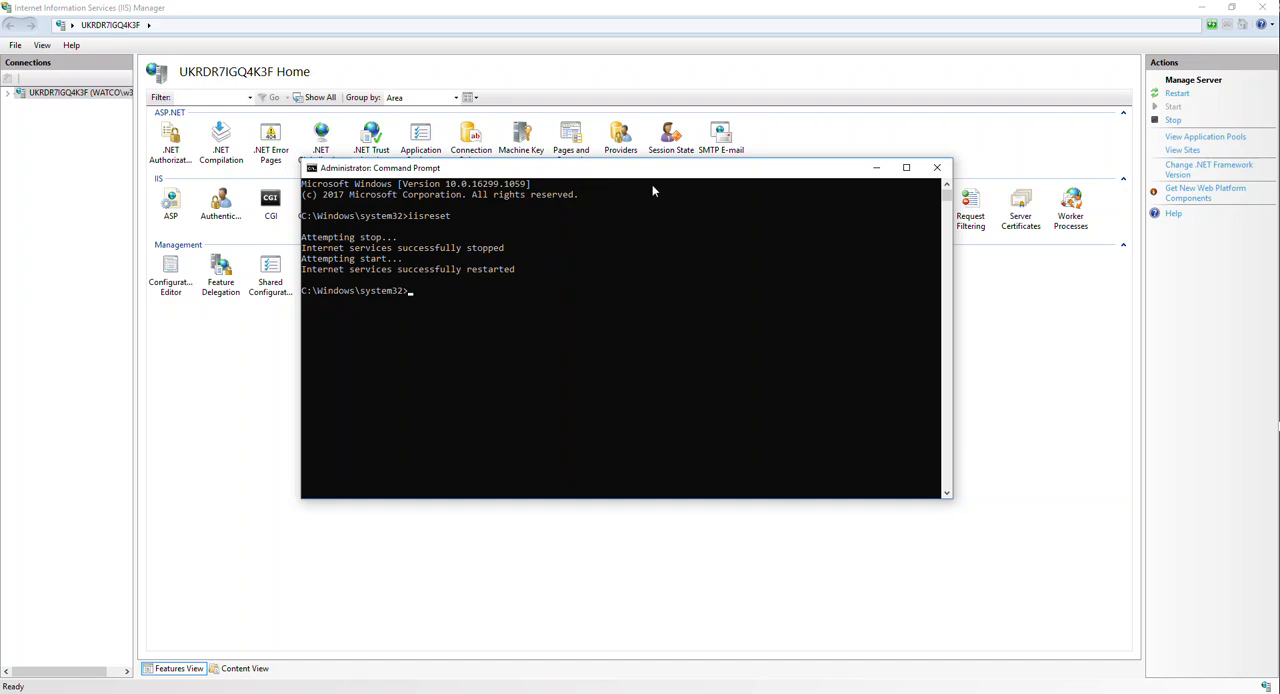
drag(651, 178, 643, 165)
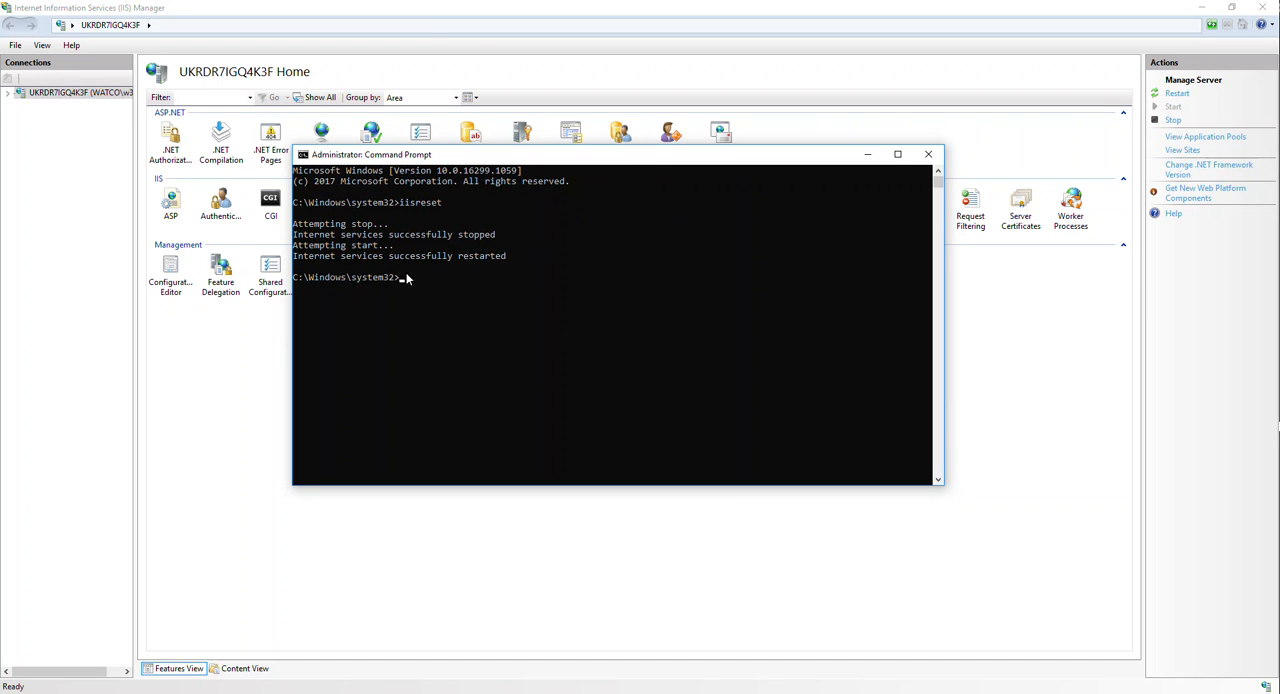
click(928, 154)
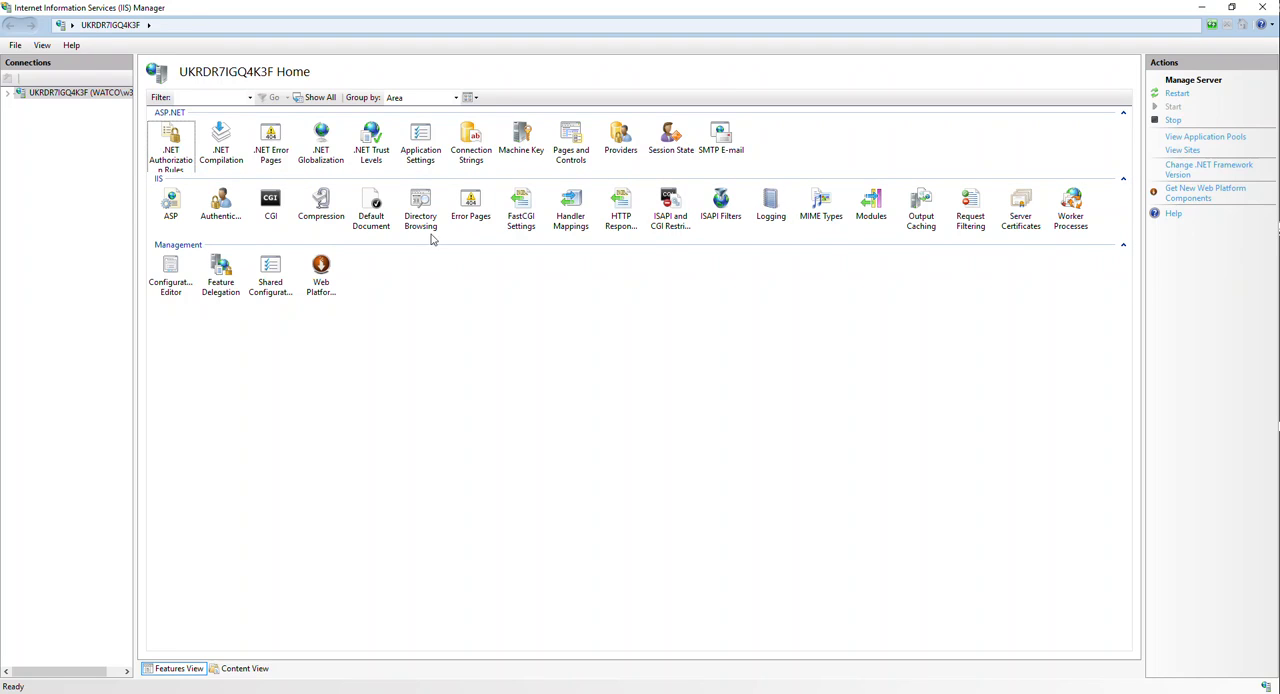
- Review the server's CGI behavior and security settings and return to the server's home page
click(258, 216)
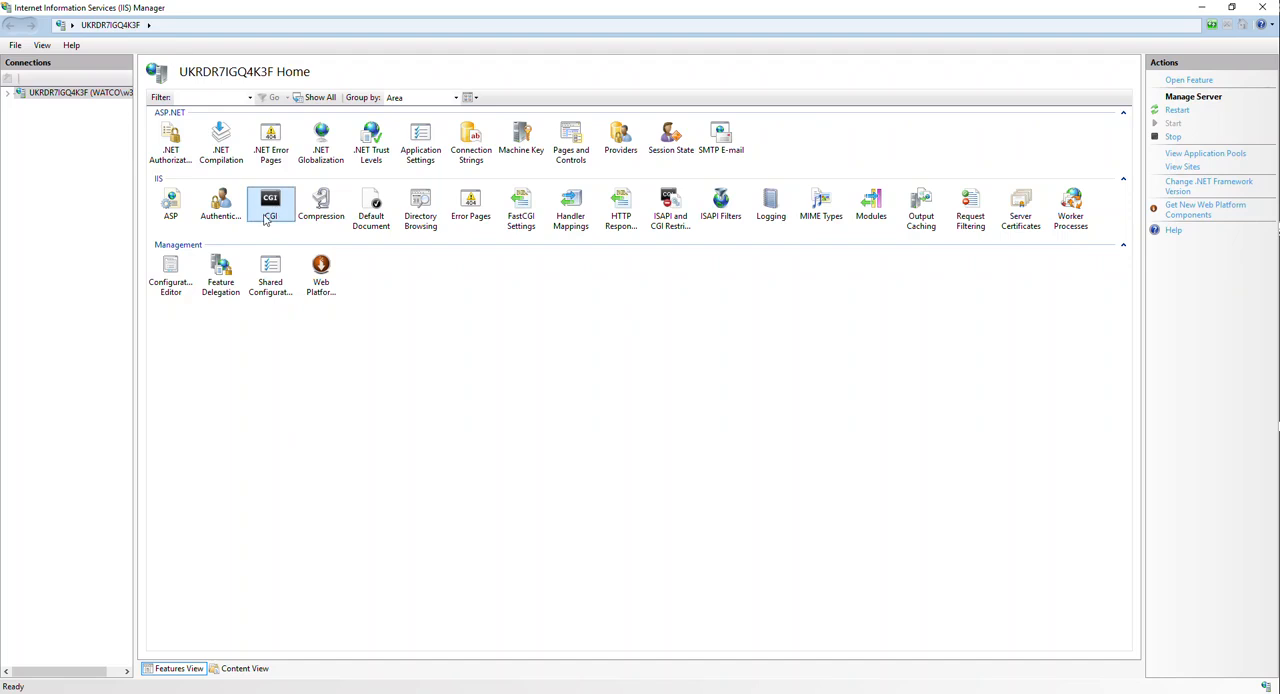
double_click(266, 220)
click(312, 331)
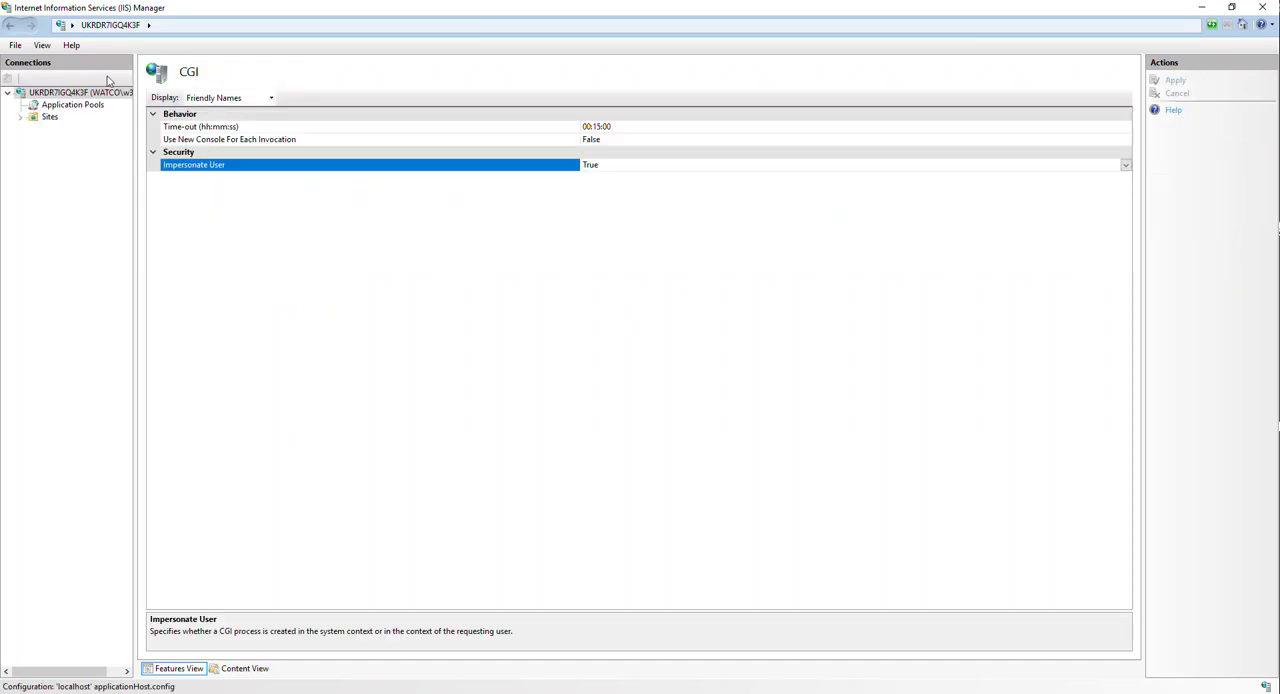
click(12, 24)
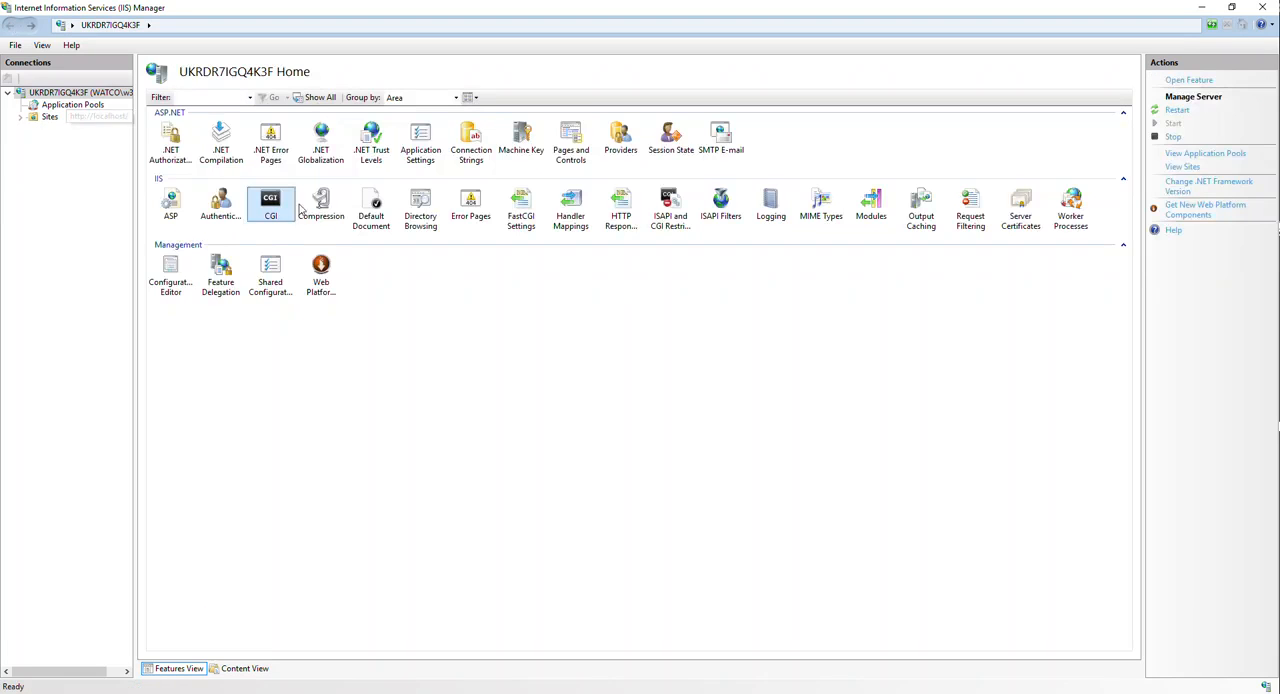
click(399, 364)
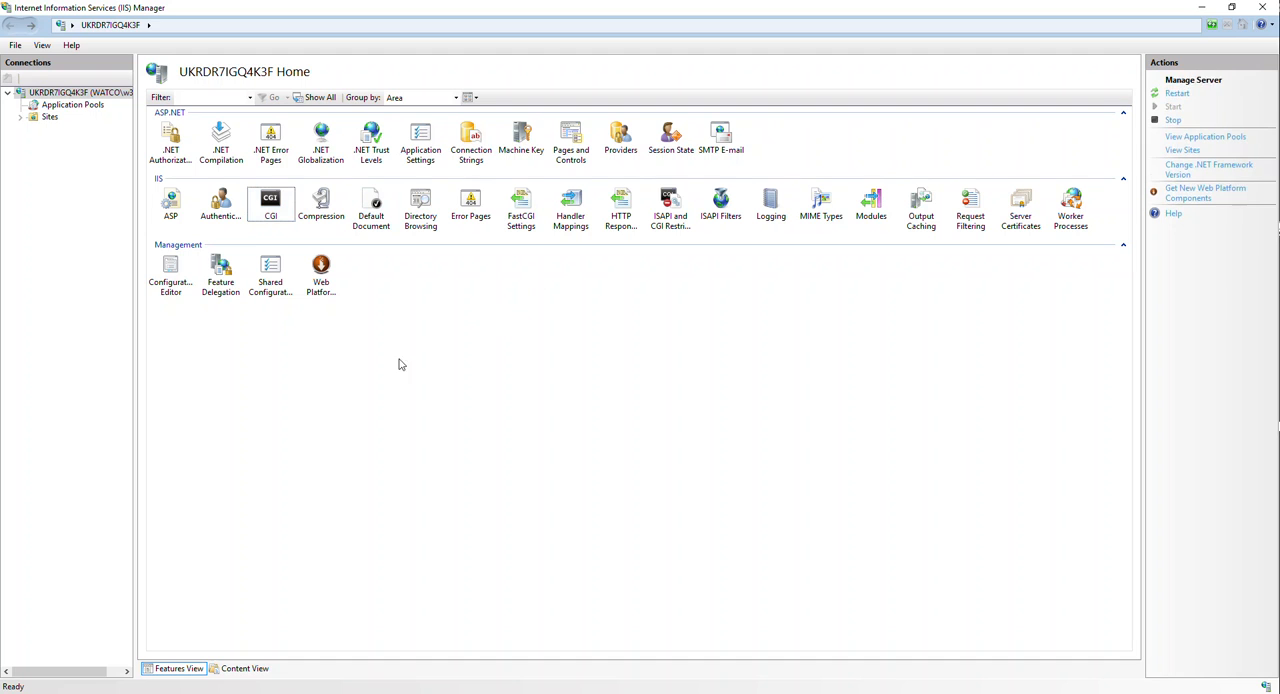
- Enable Directory Browsing for the whole server and return to the server's home page
click(418, 202)
double_click(413, 212)
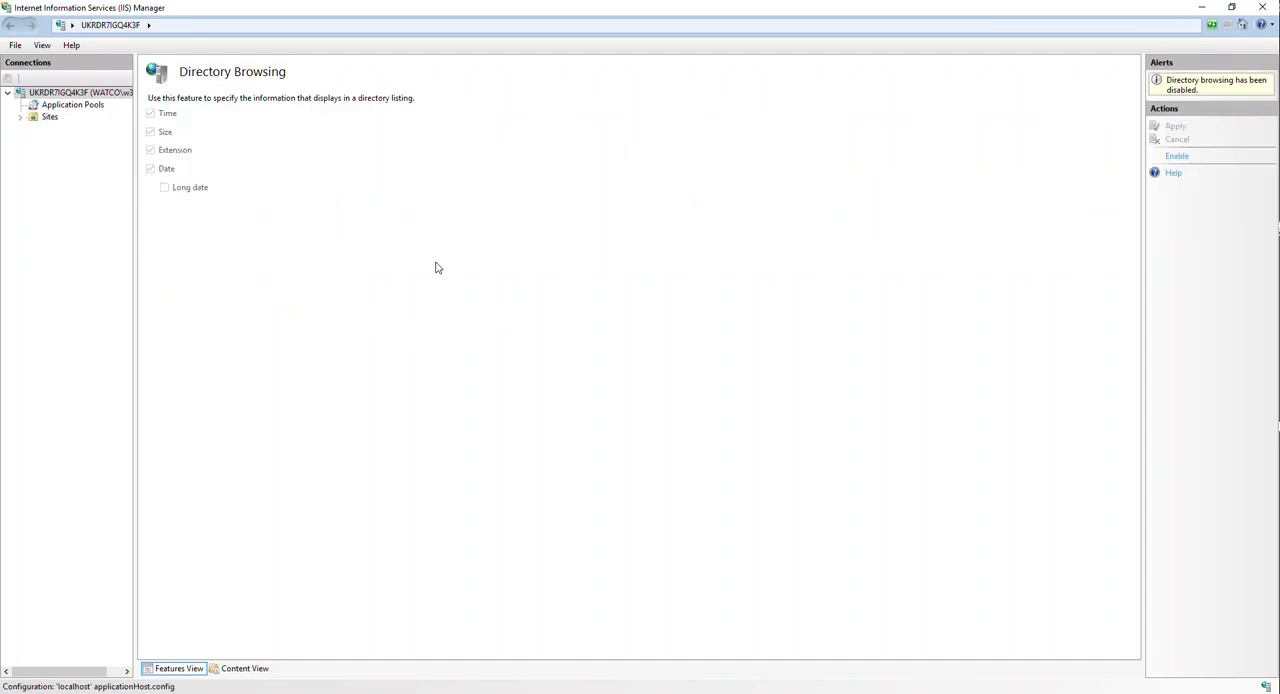
click(1175, 156)
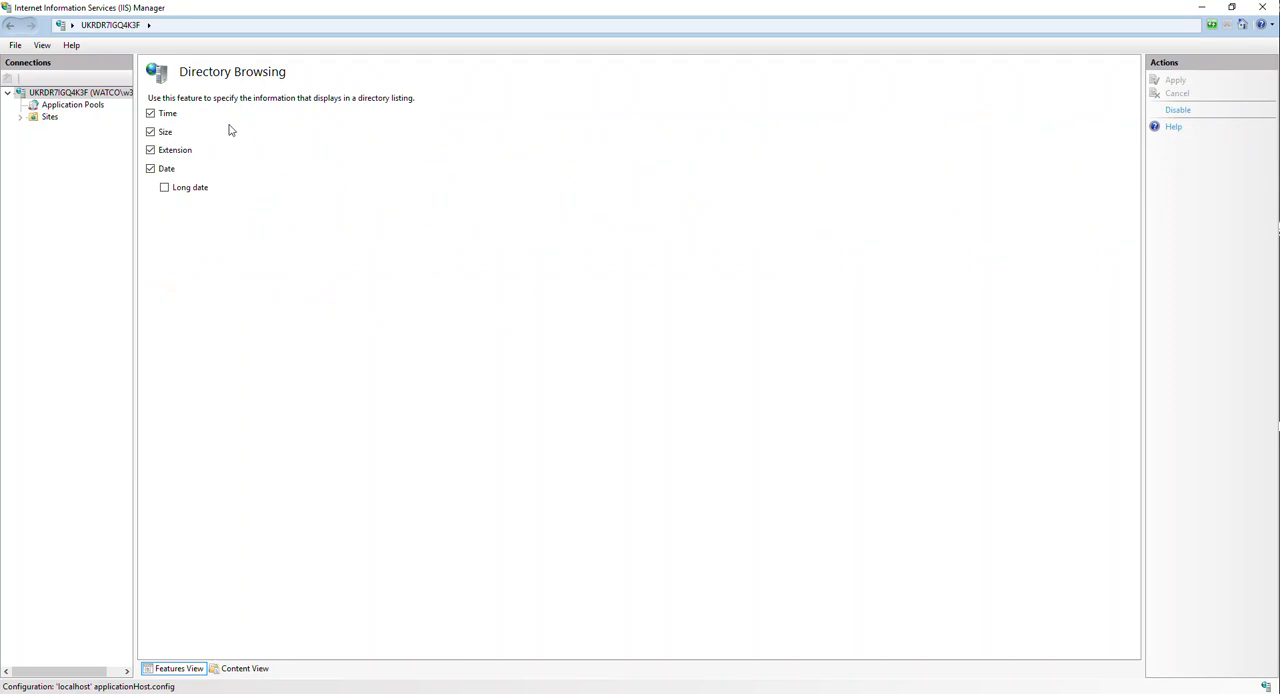
click(56, 92)
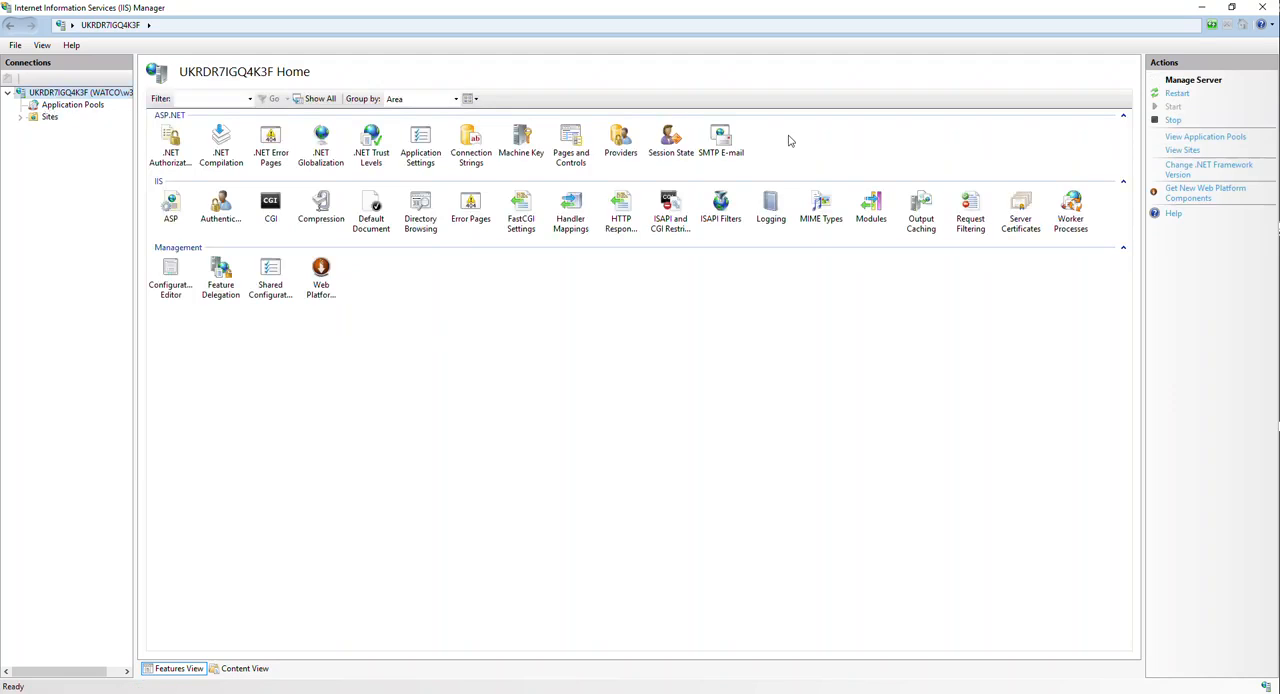
- Switch to Chrome, load localhost to check the site's directory listing, and minimize the browser
click(560, 313)
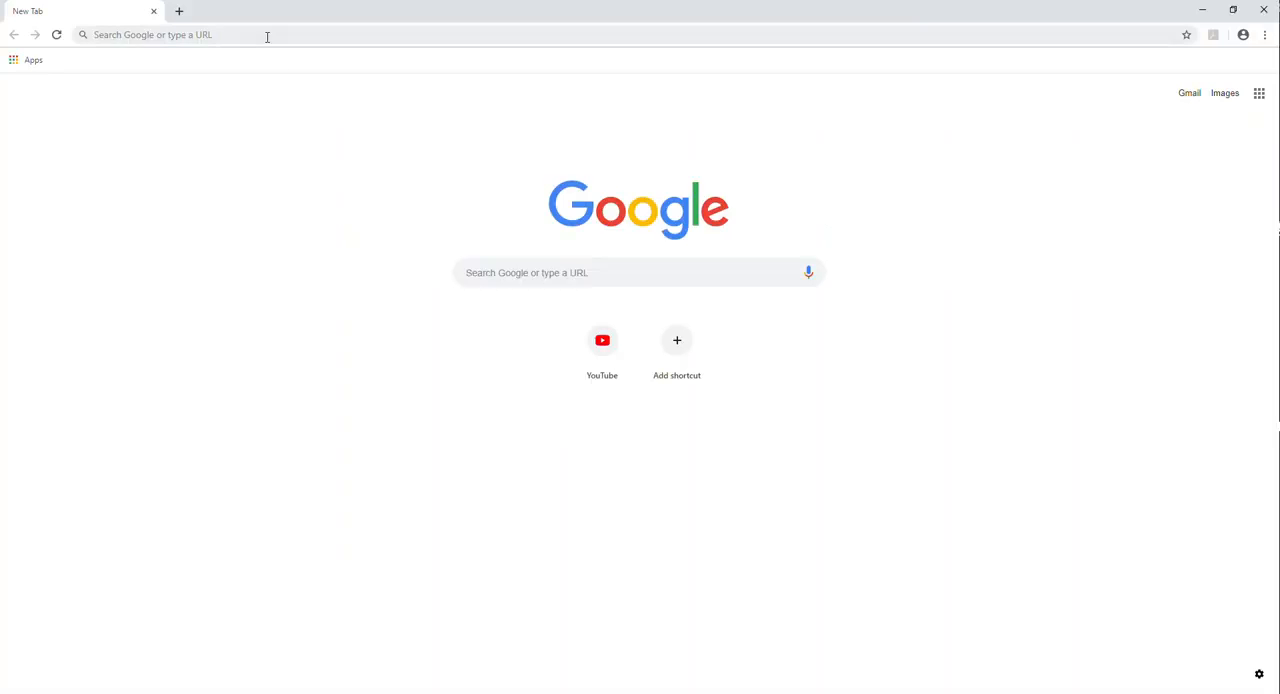
click(268, 34)
text(loca)
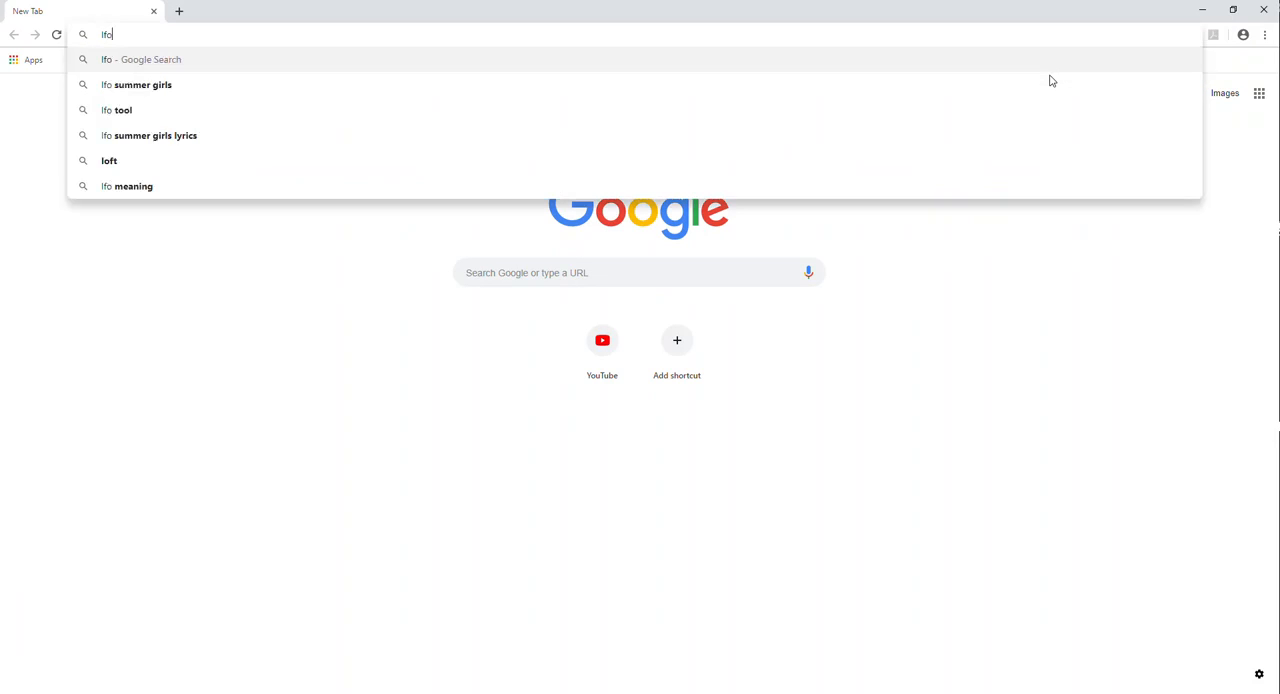
text(lhost)
key(Return)
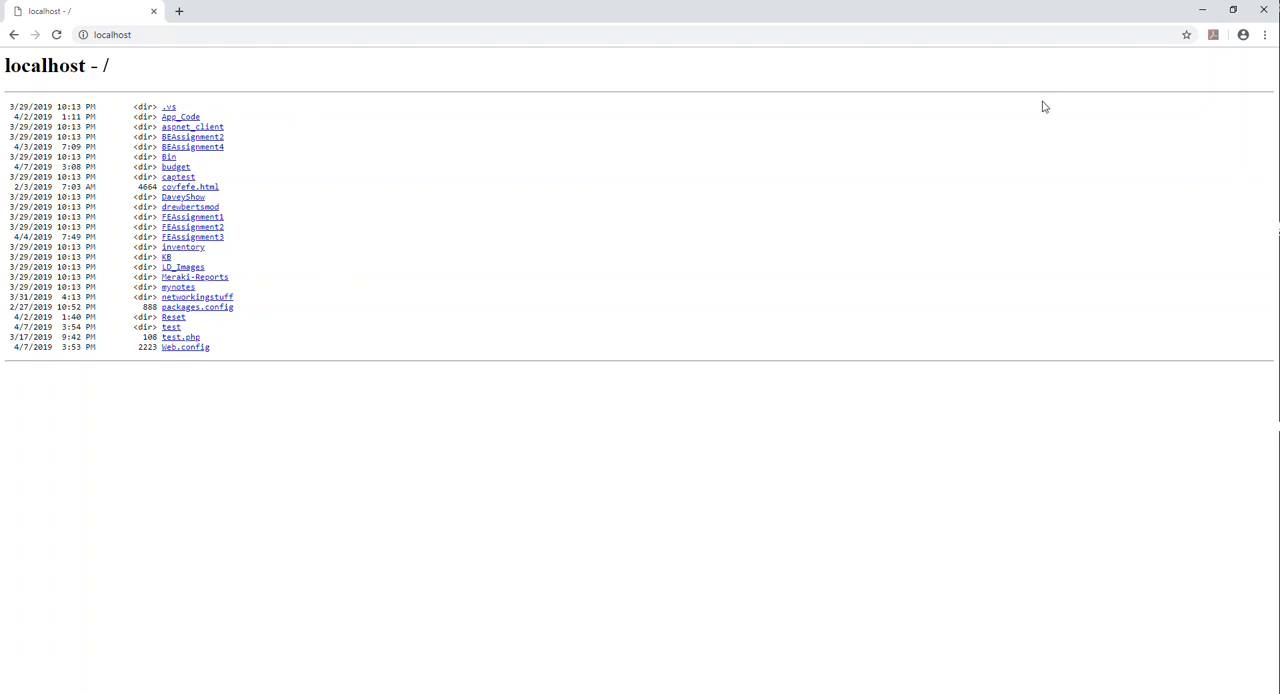
click(1204, 15)
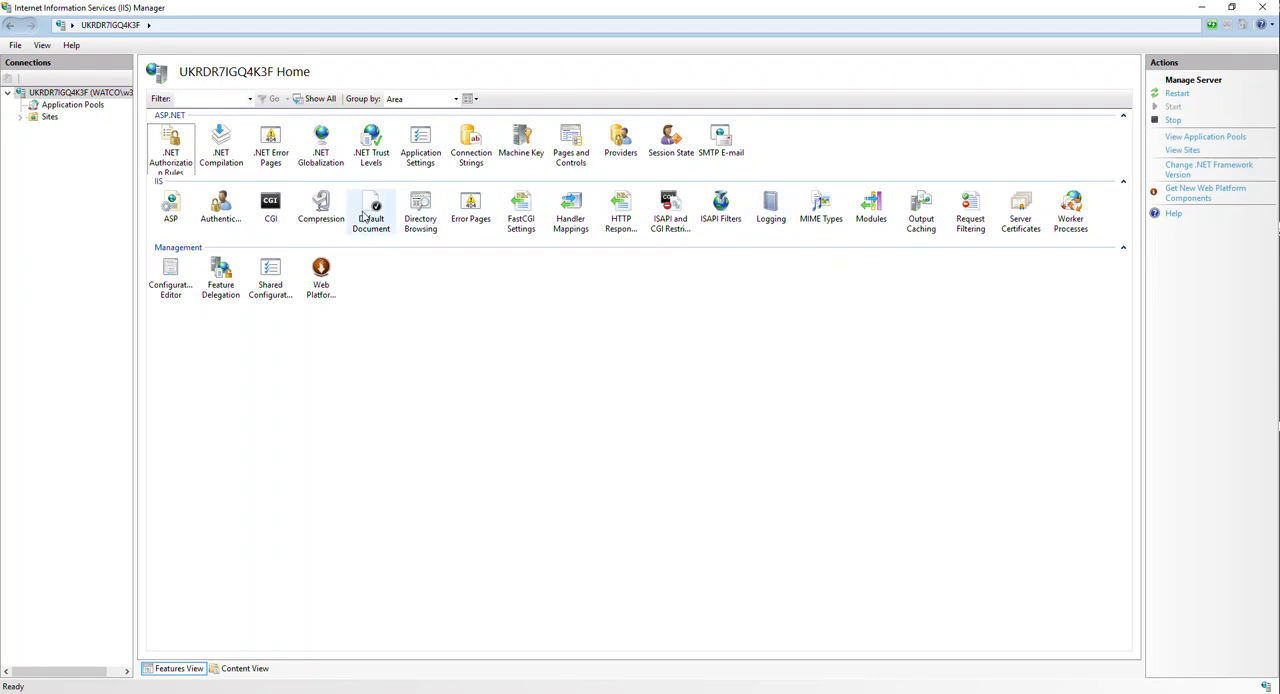
- Examine the server's MIME Types list for the file extensions and content types it serves
double_click(821, 207)
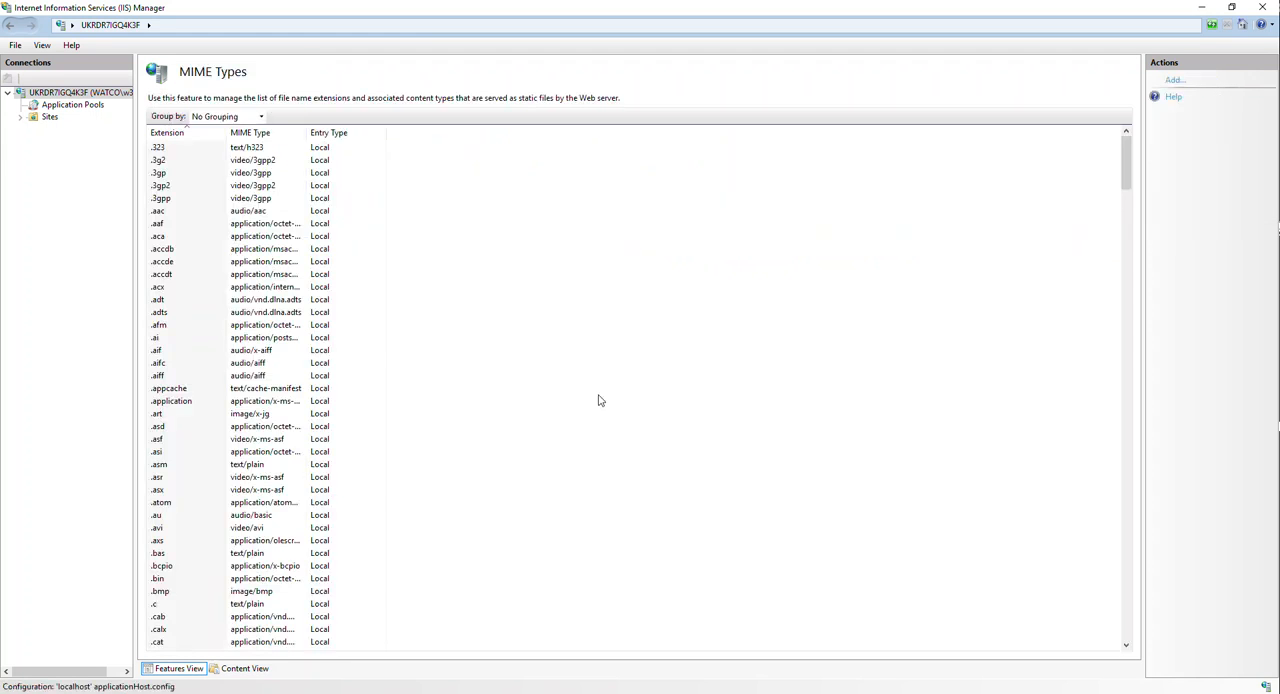
scroll(246, 288, down, 20)
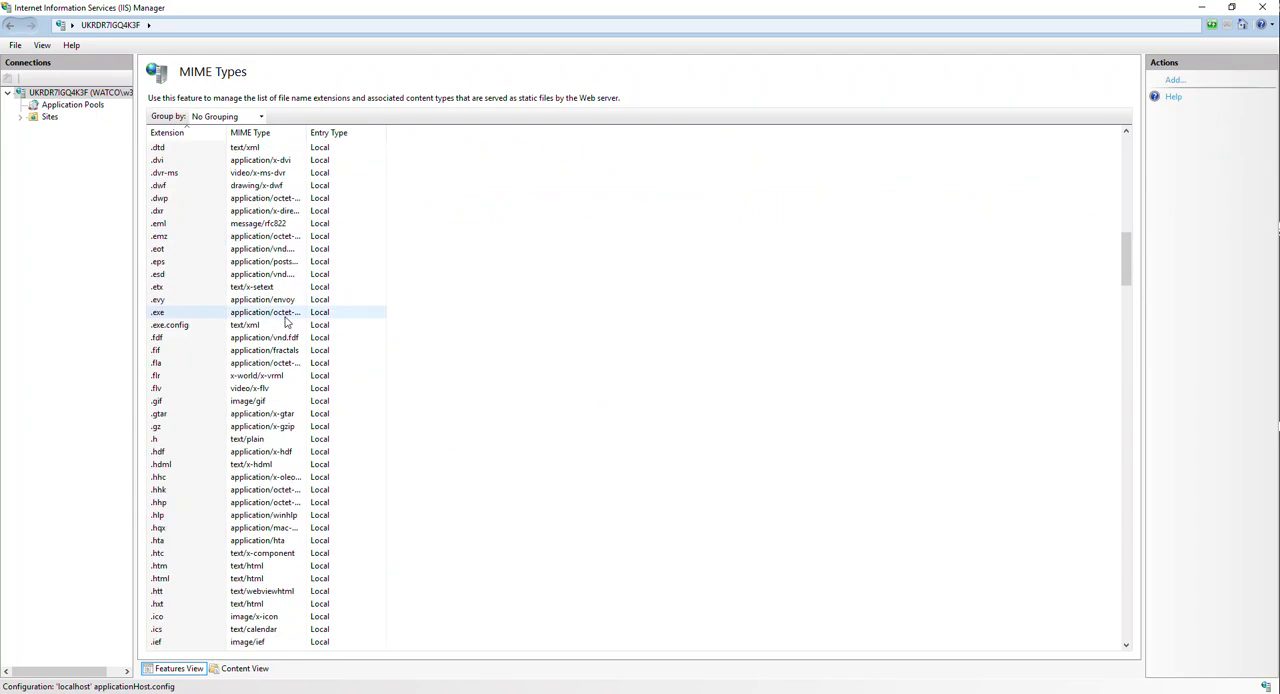
scroll(335, 349, down, 20)
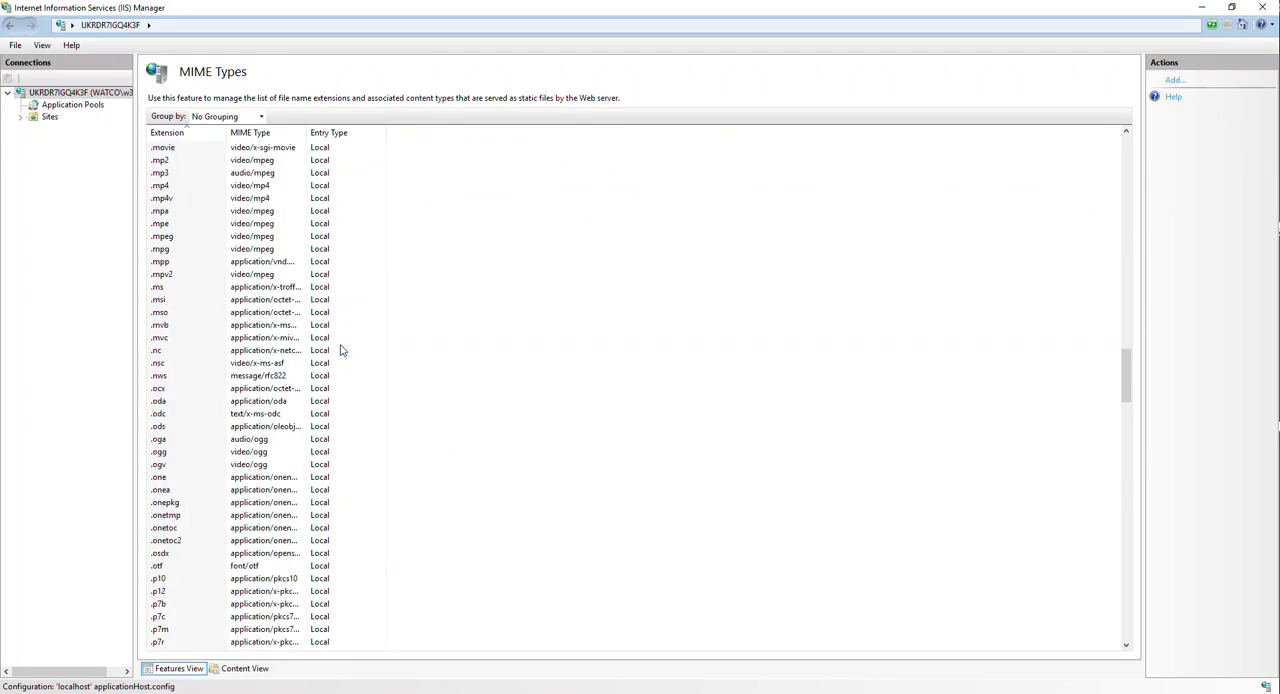
scroll(338, 350, down, 20)
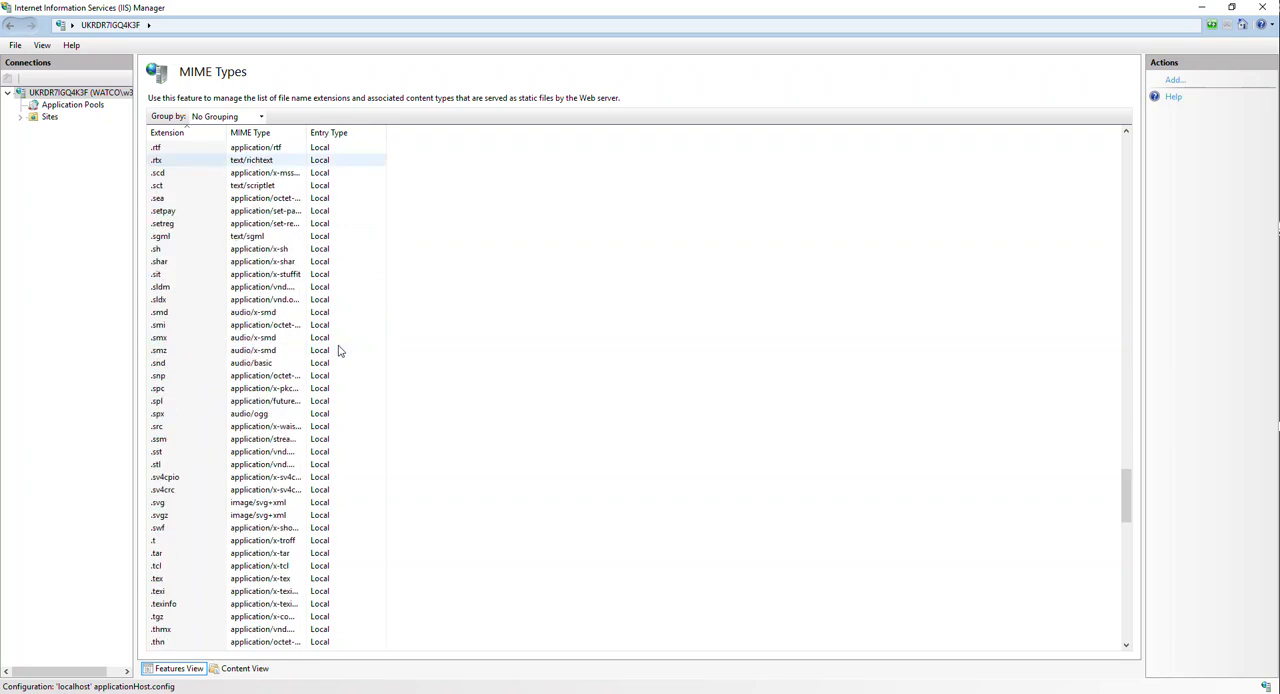
scroll(338, 350, up, 20)
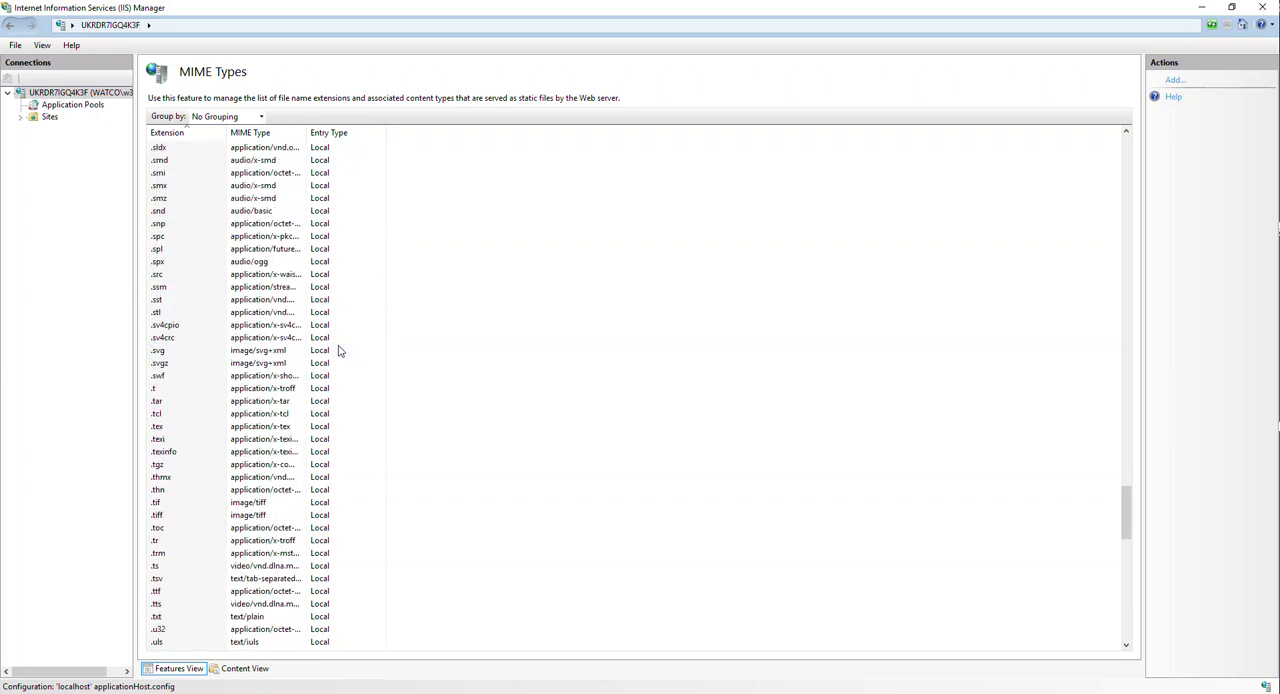
click(157, 299)
scroll(429, 394, down, 5)
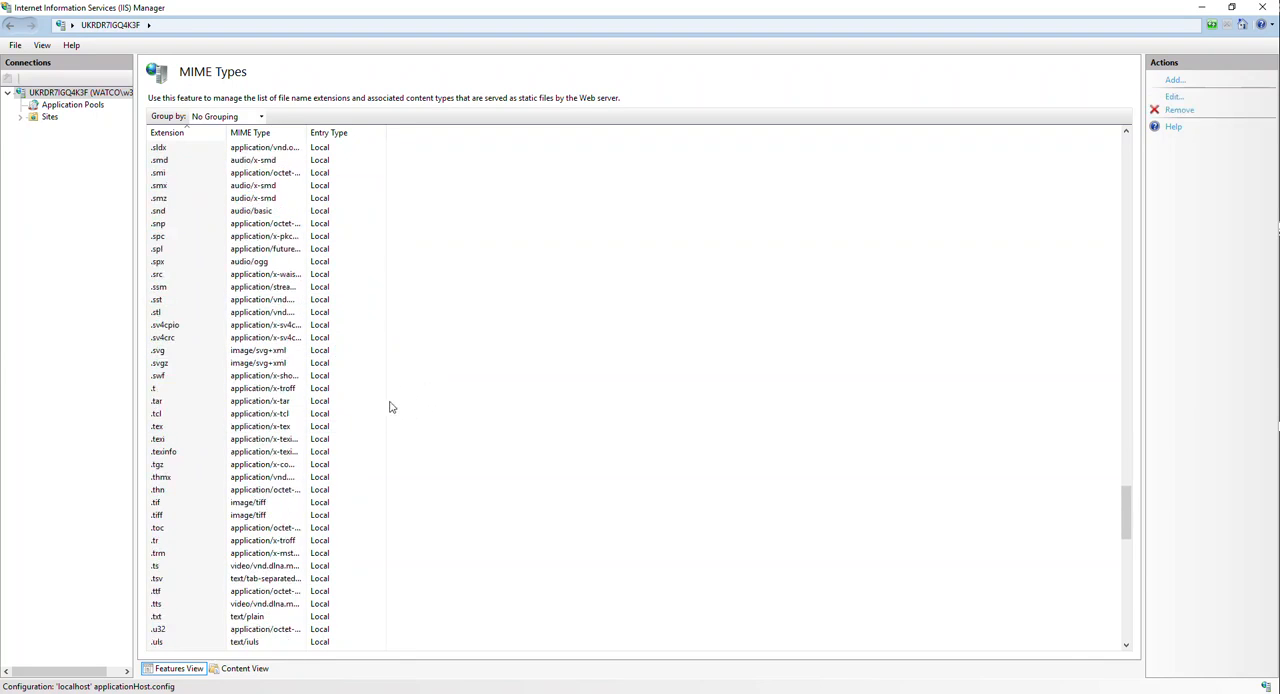
scroll(308, 377, up, 20)
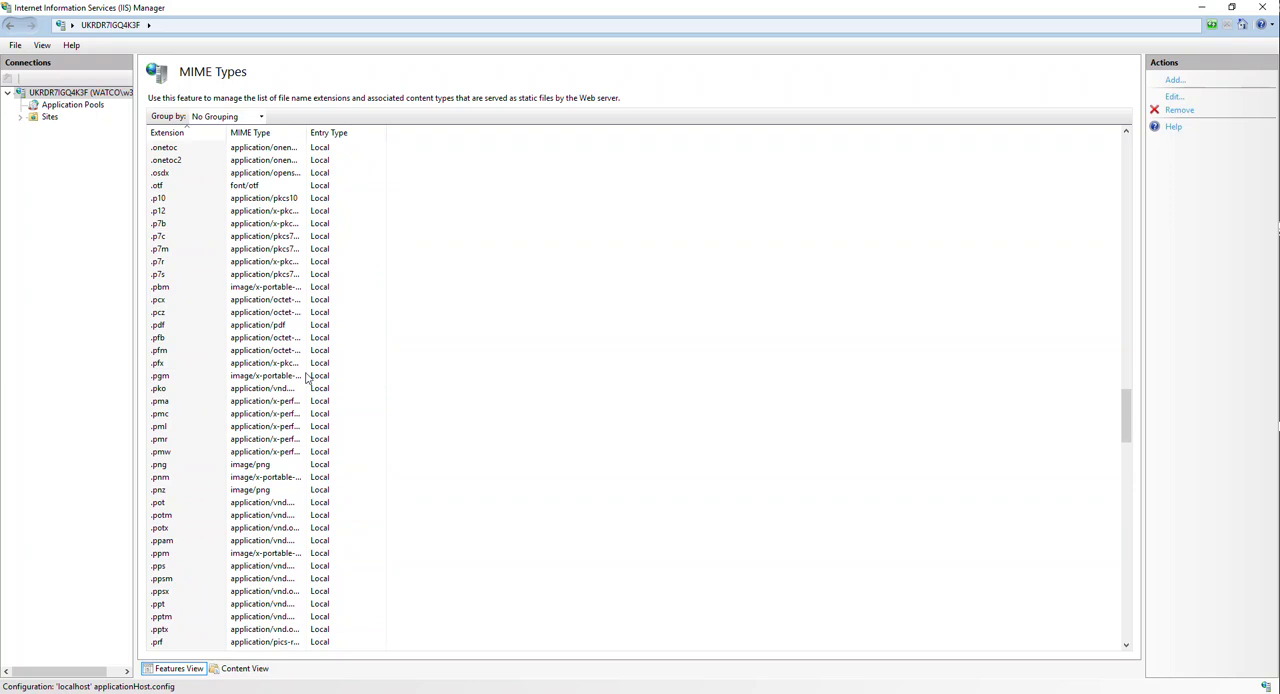
click(192, 415)
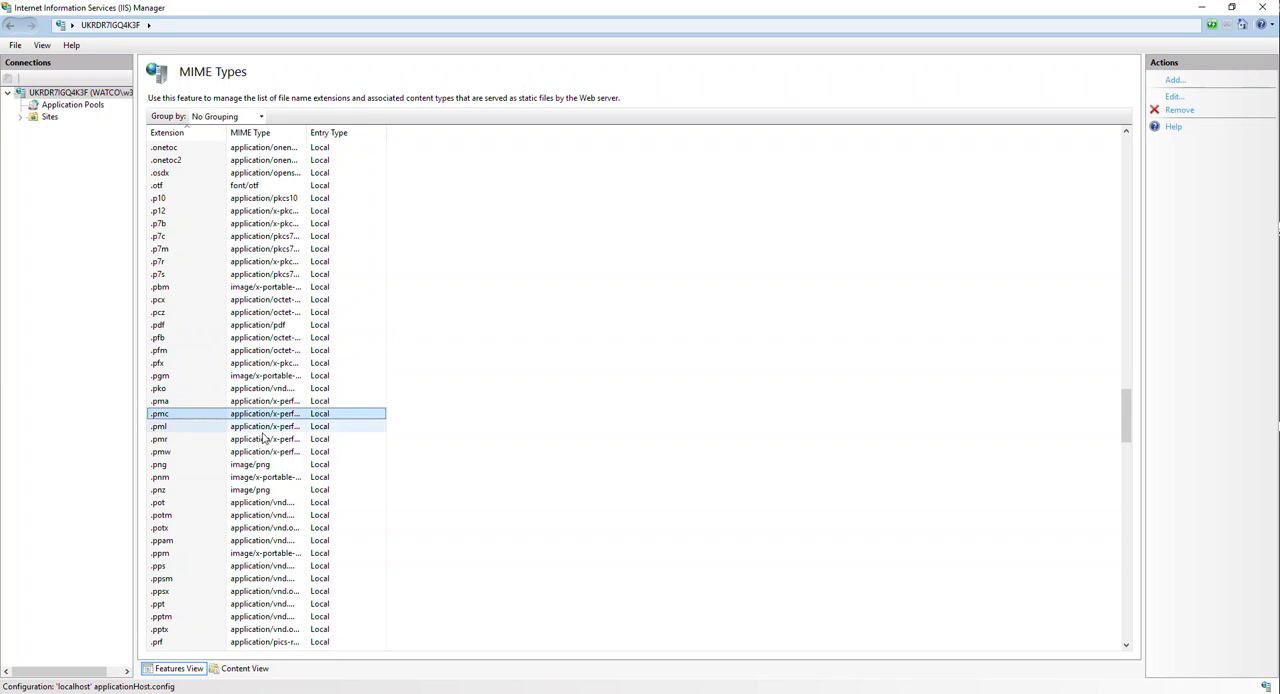
click(190, 451)
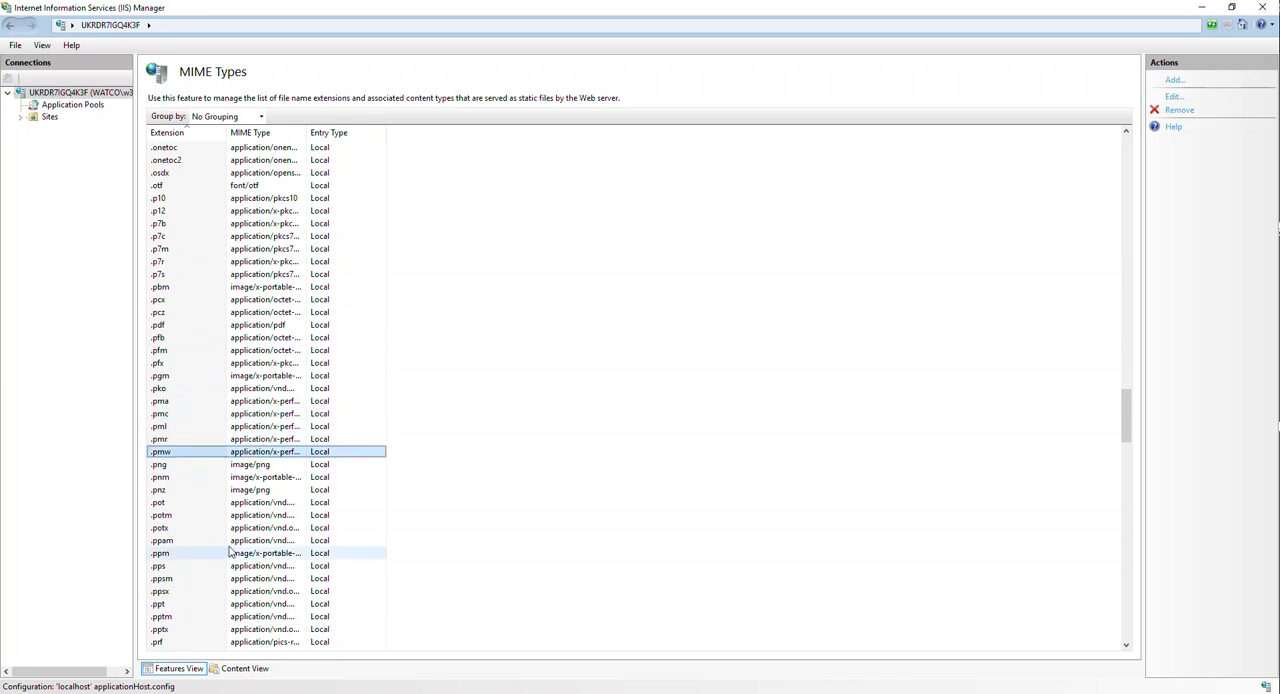
scroll(210, 380, up, 16)
scroll(205, 386, up, 20)
scroll(205, 386, up, 13)
click(366, 262)
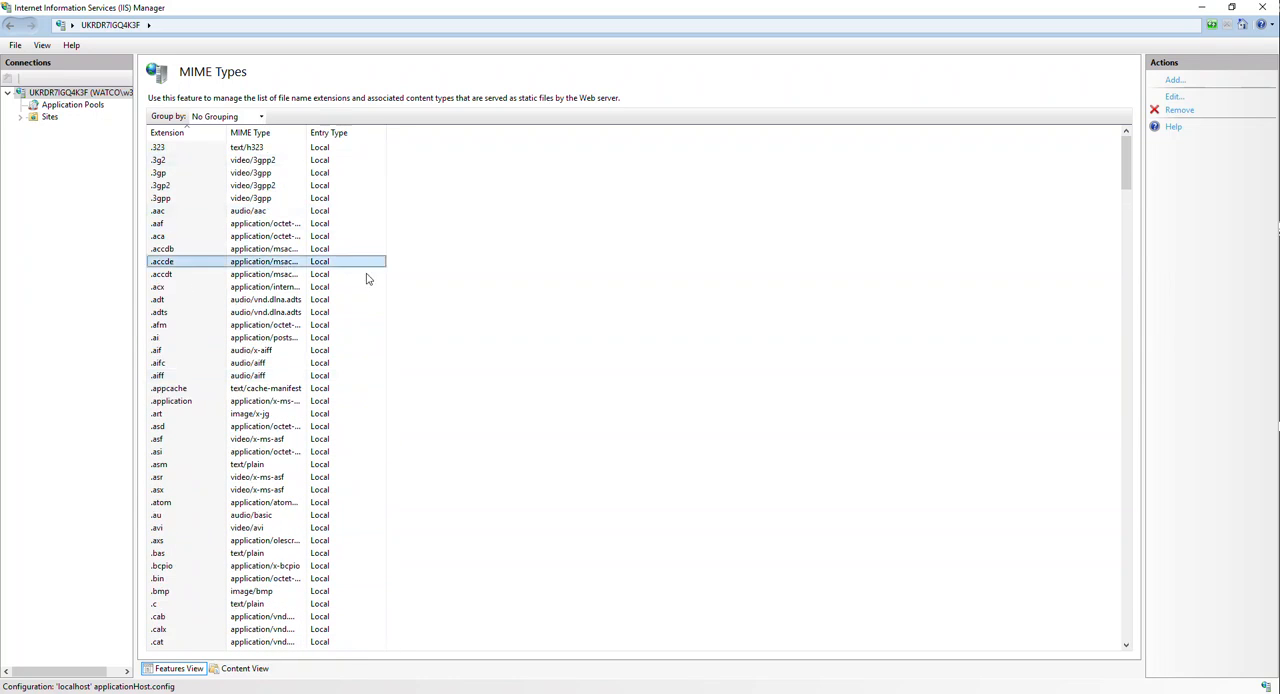
scroll(340, 263, down, 3)
click(213, 375)
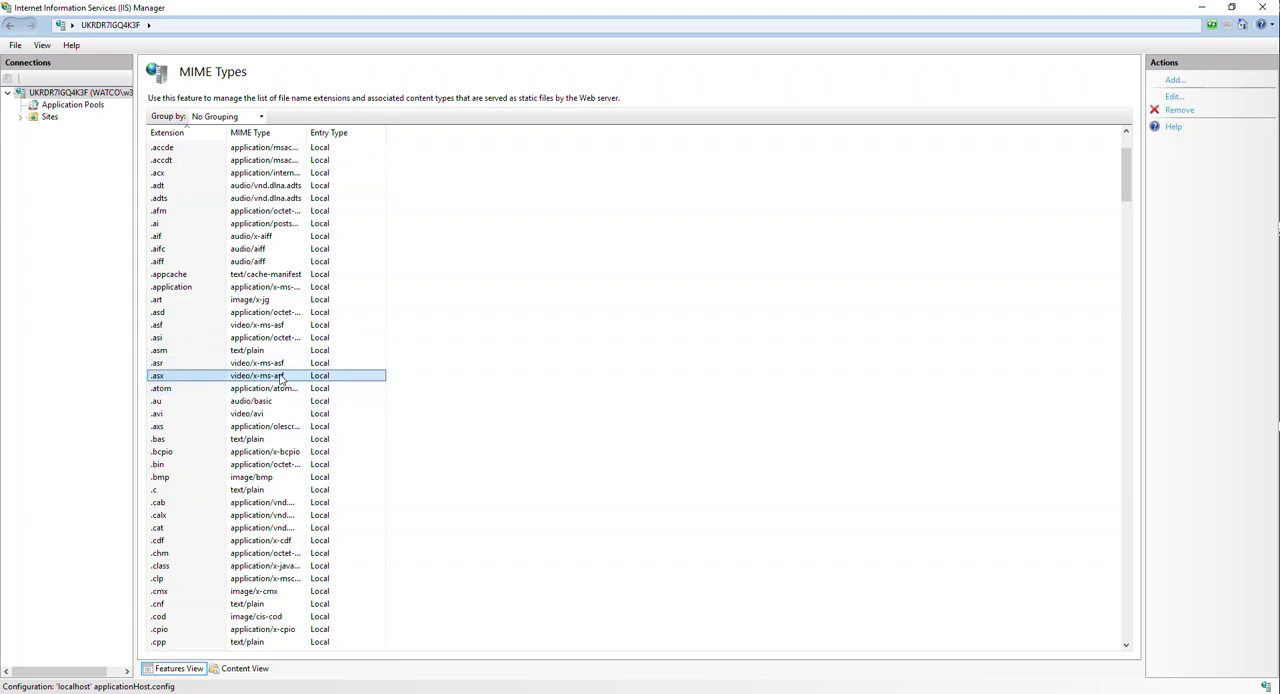
- Expand Sites and Default Web Site, and look over the .vs folder, the site's home page and the Sites commands
click(20, 117)
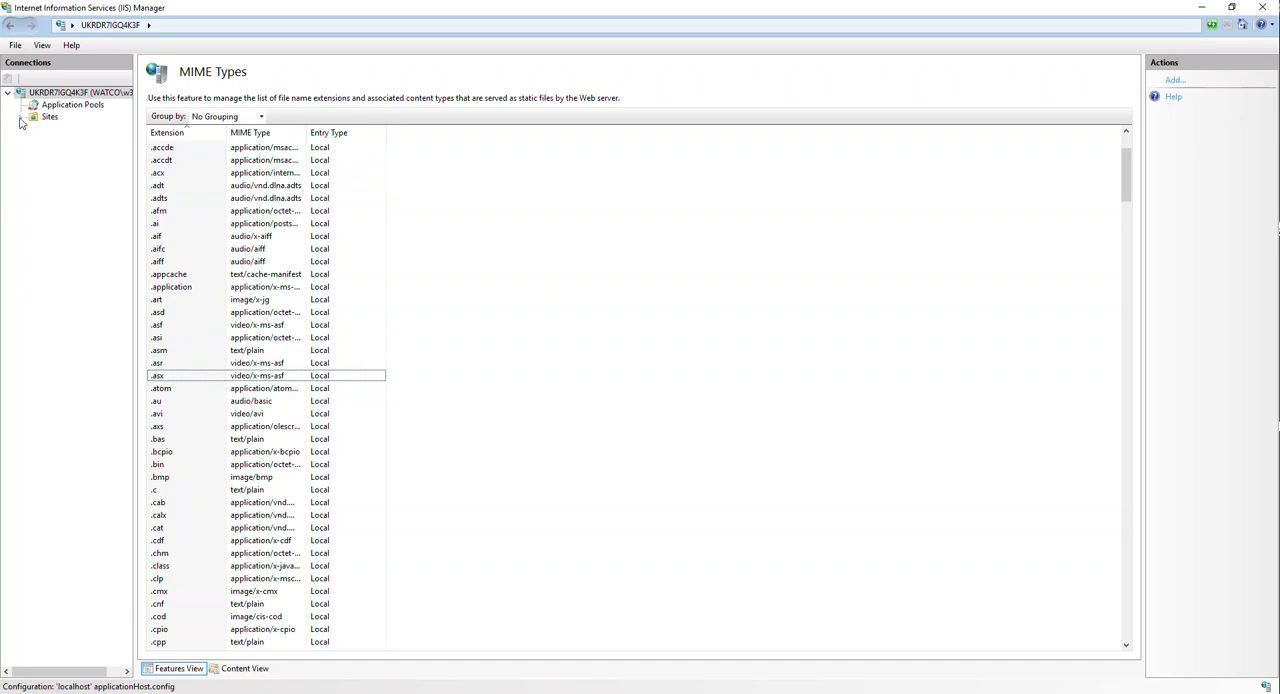
click(33, 129)
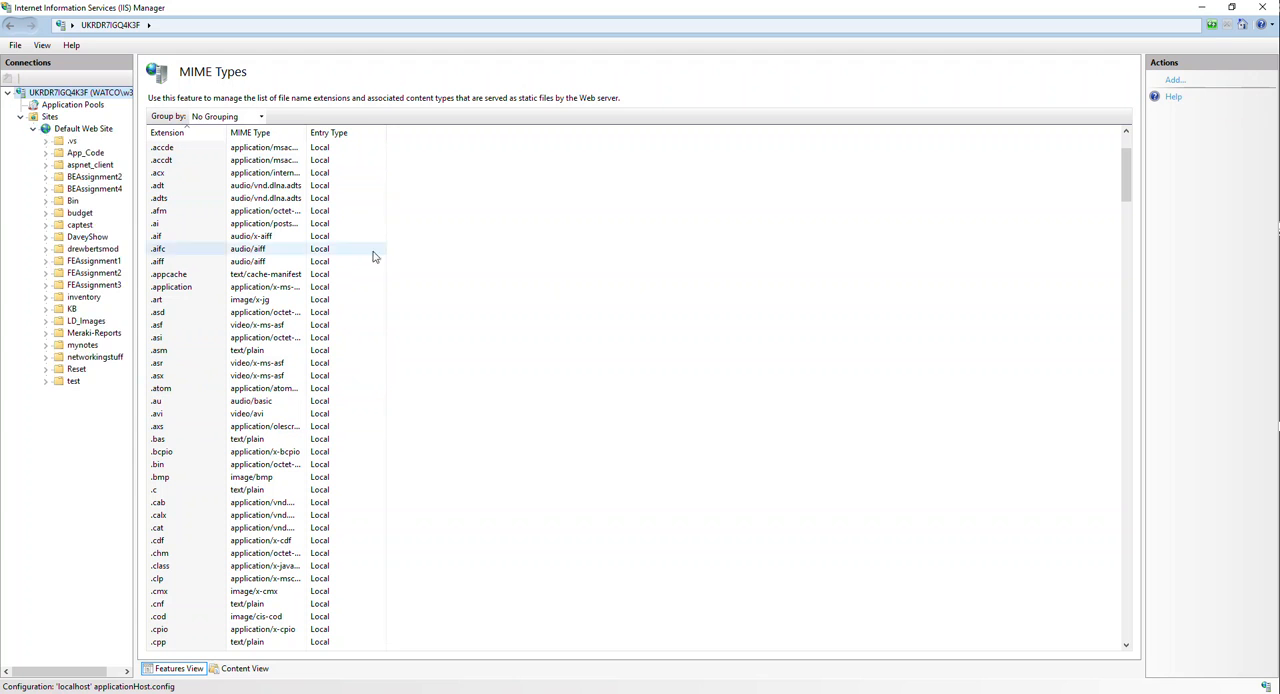
click(61, 187)
click(71, 141)
click(74, 224)
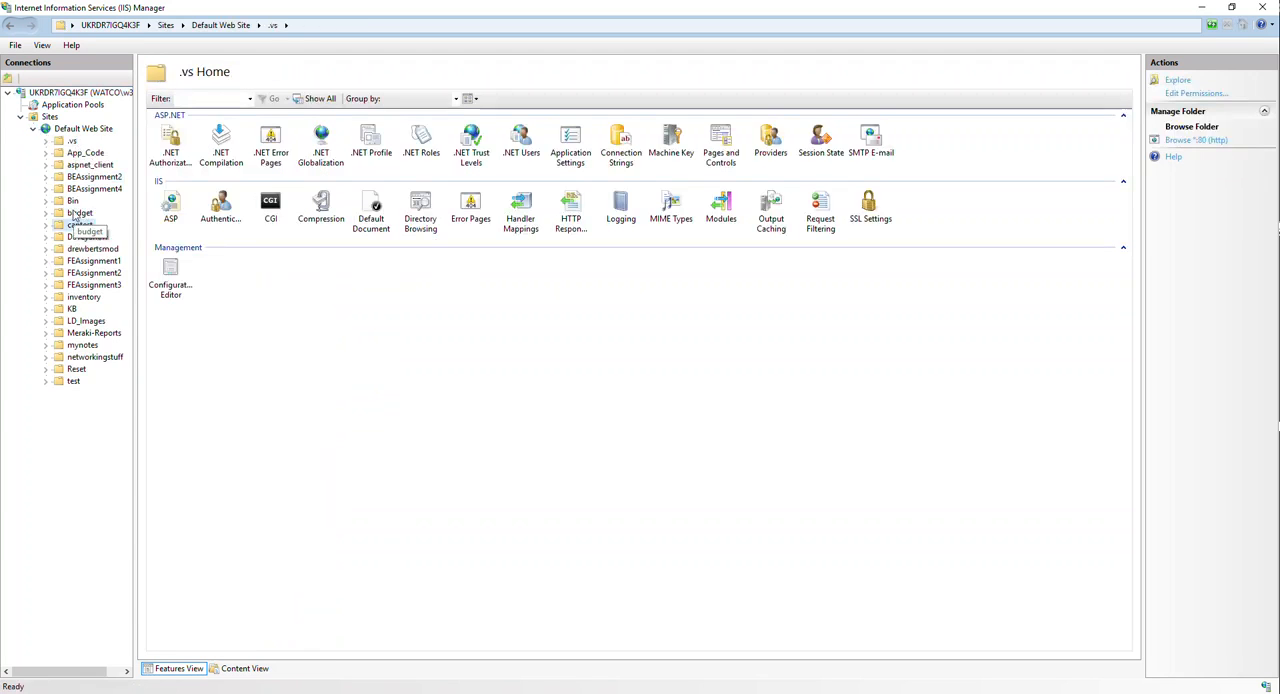
click(76, 128)
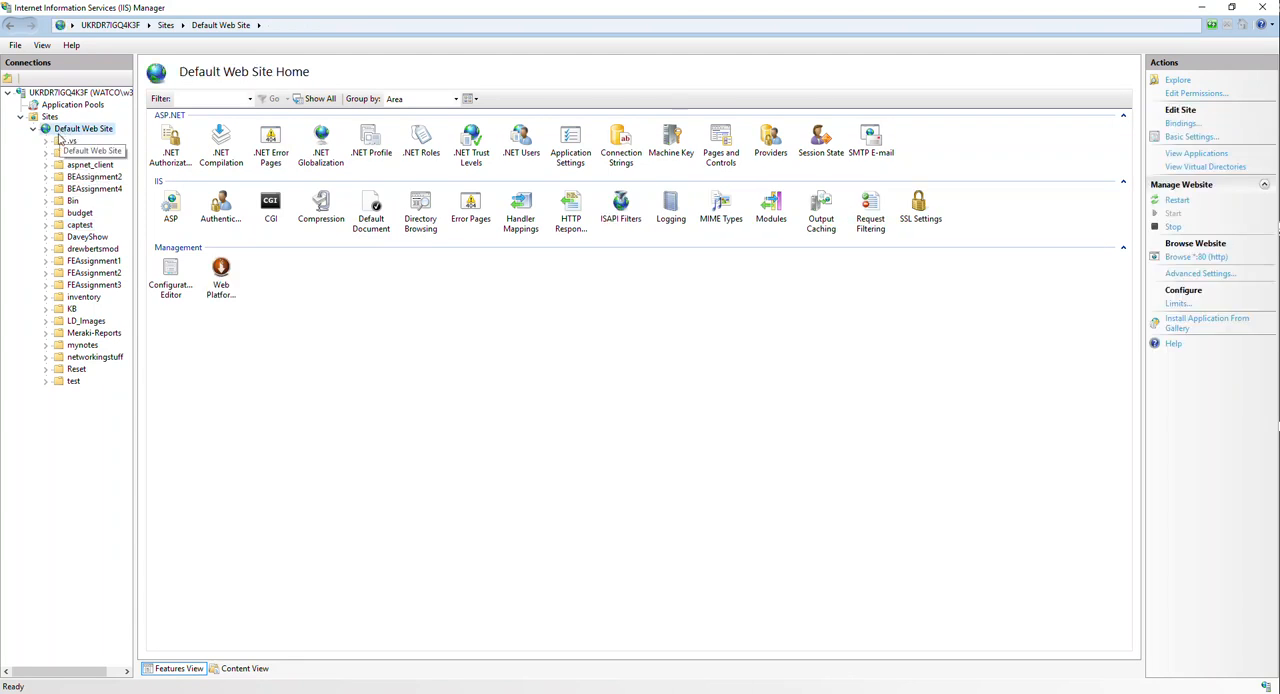
right_click(44, 120)
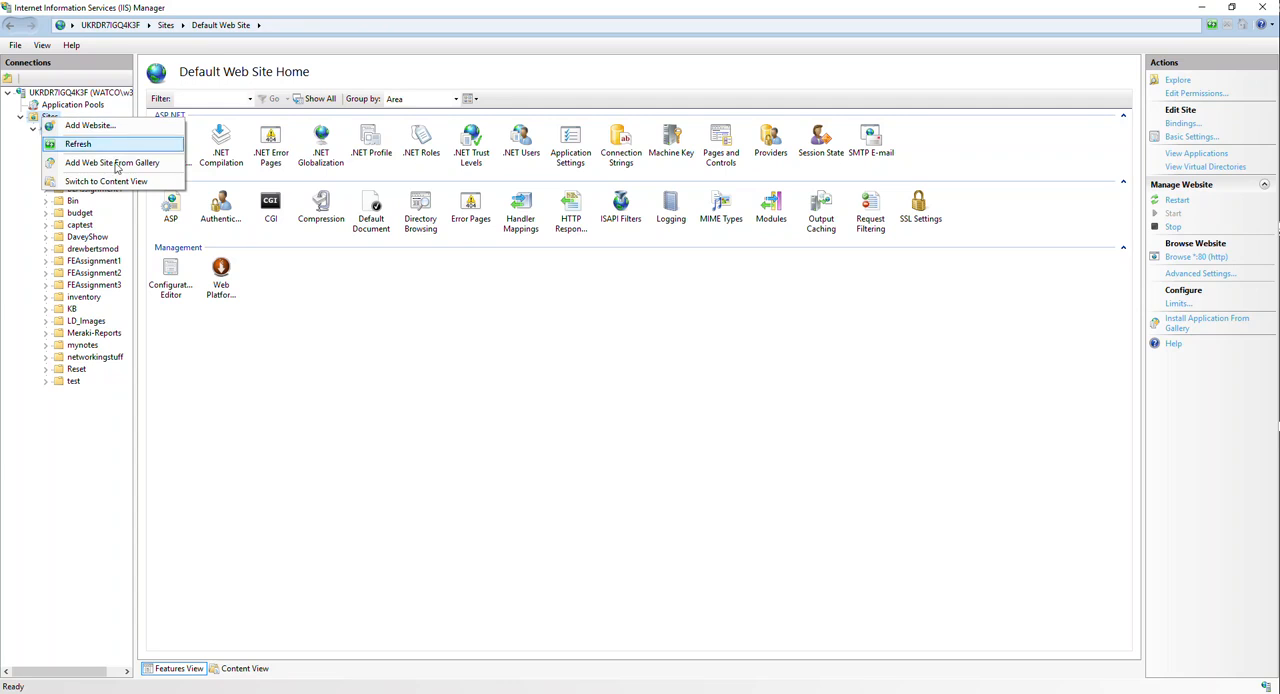
click(385, 432)
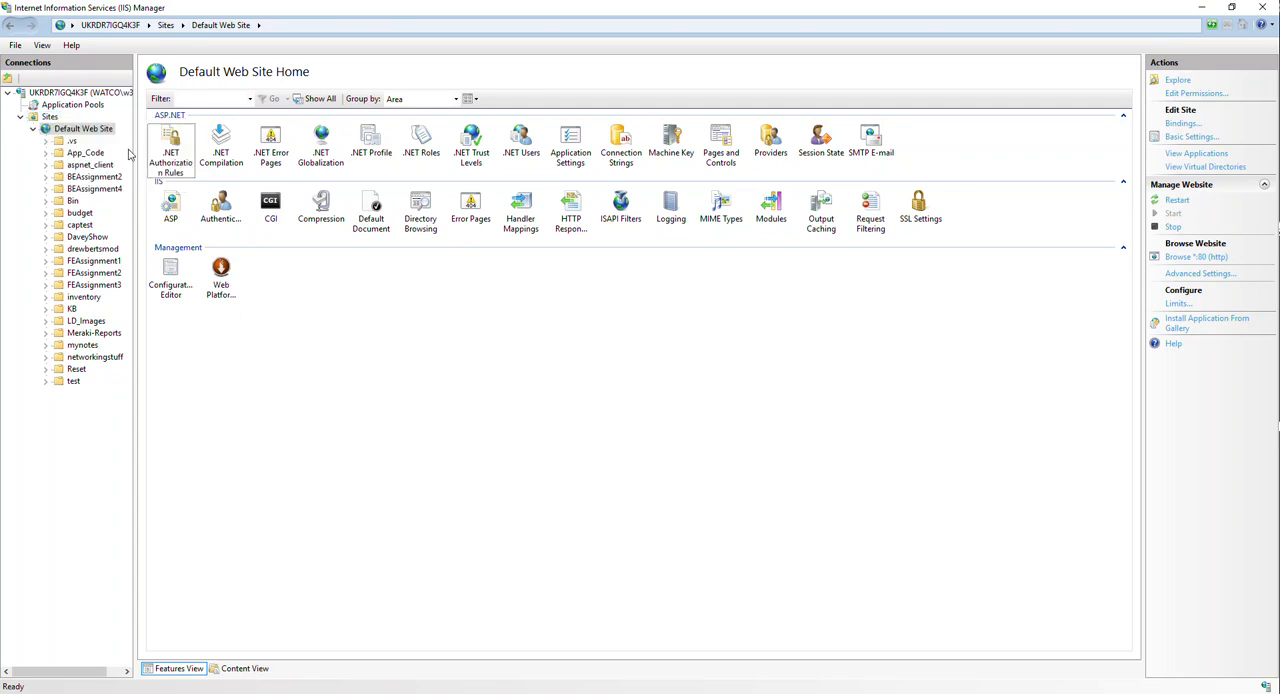
- Open the Default Document settings of the FEAssignment1 folder under Default Web Site
click(92, 188)
click(90, 261)
click(376, 210)
double_click(380, 232)
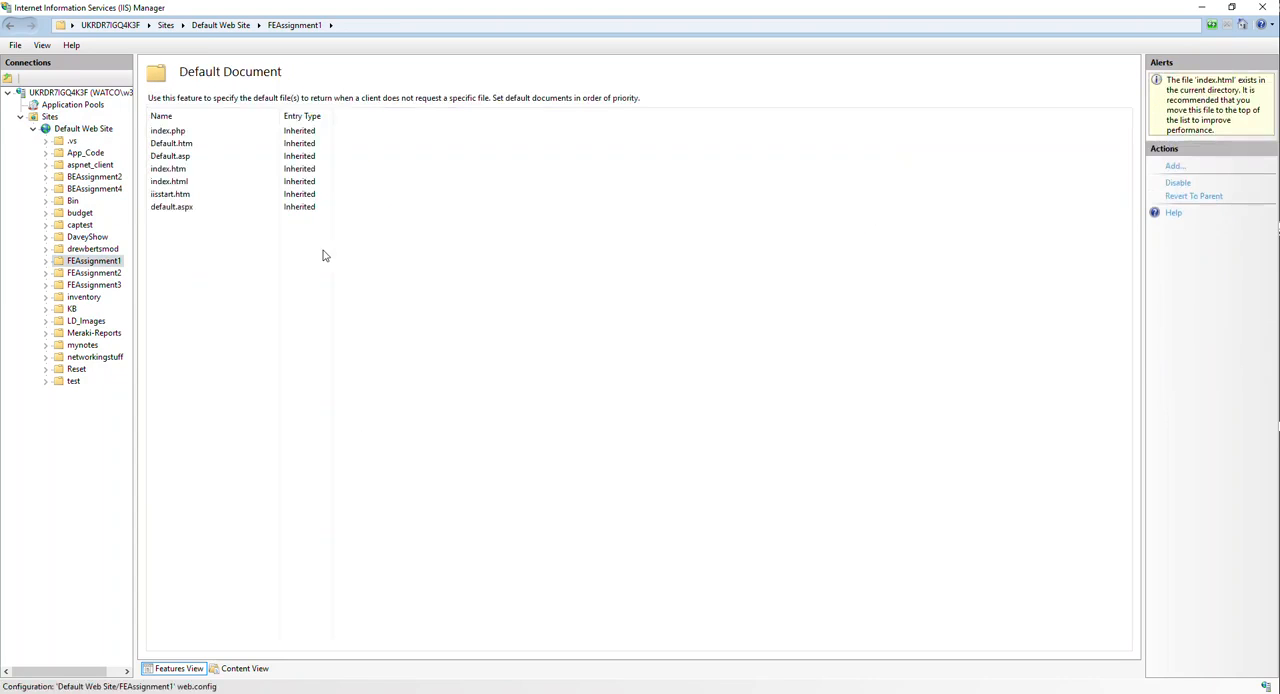
- Examine the priority order of FEAssignment1's default documents, including index.php, Default.htm, Default.asp and iisstart.htm
click(187, 134)
click(183, 156)
click(183, 145)
click(234, 271)
click(181, 145)
click(181, 133)
click(183, 157)
click(184, 198)
click(176, 272)
click(191, 134)
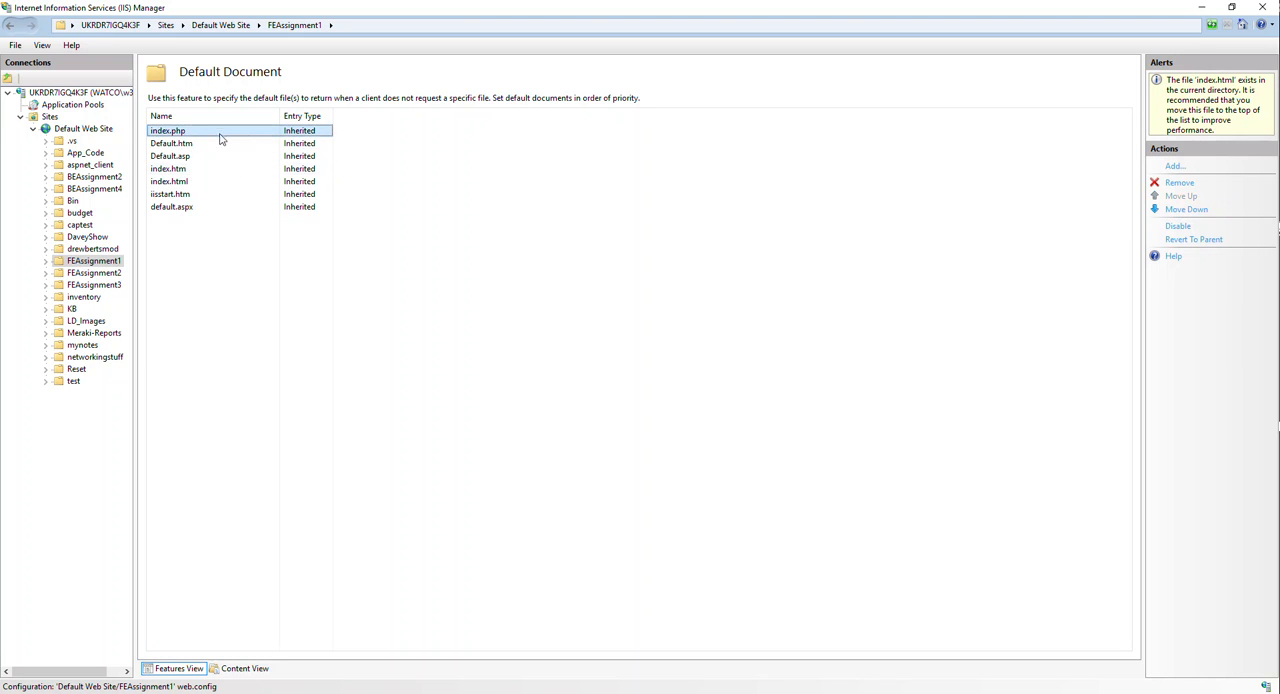
click(200, 143)
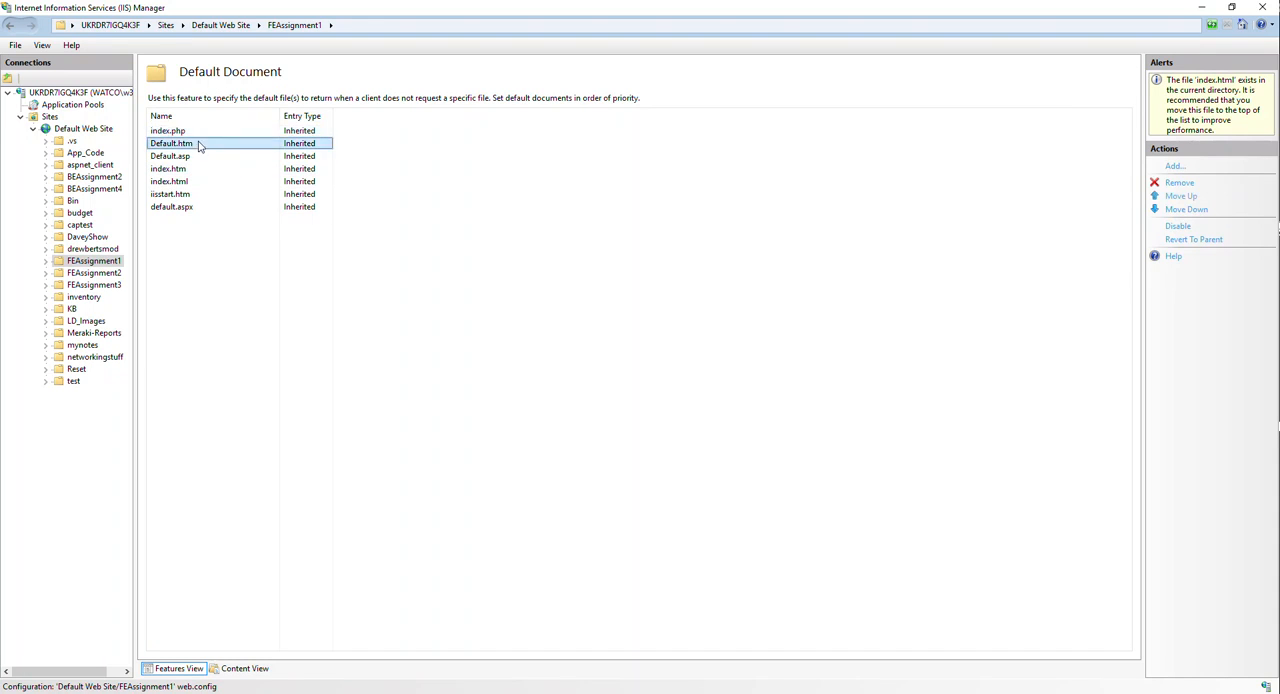
- Compare FEAssignment1's default document entries, from index.php and Default.htm through index.htm, index.html, iisstart.htm and default.aspx
click(196, 156)
click(188, 168)
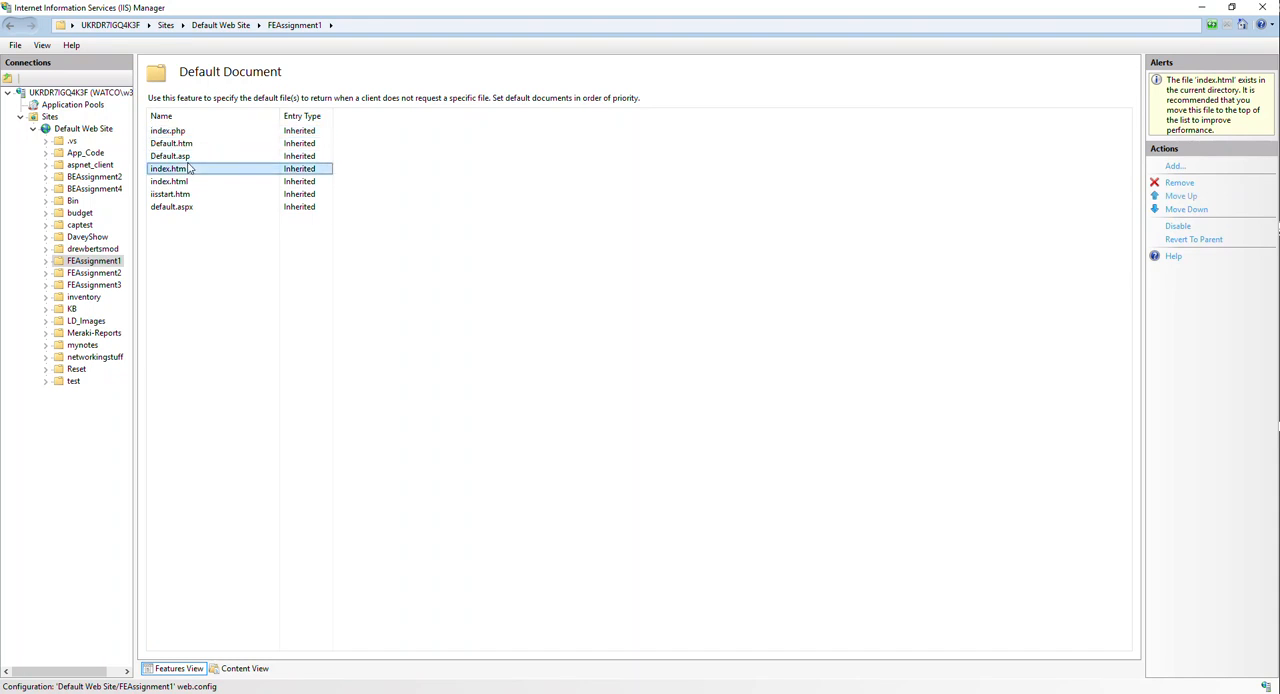
click(180, 181)
click(178, 207)
click(178, 194)
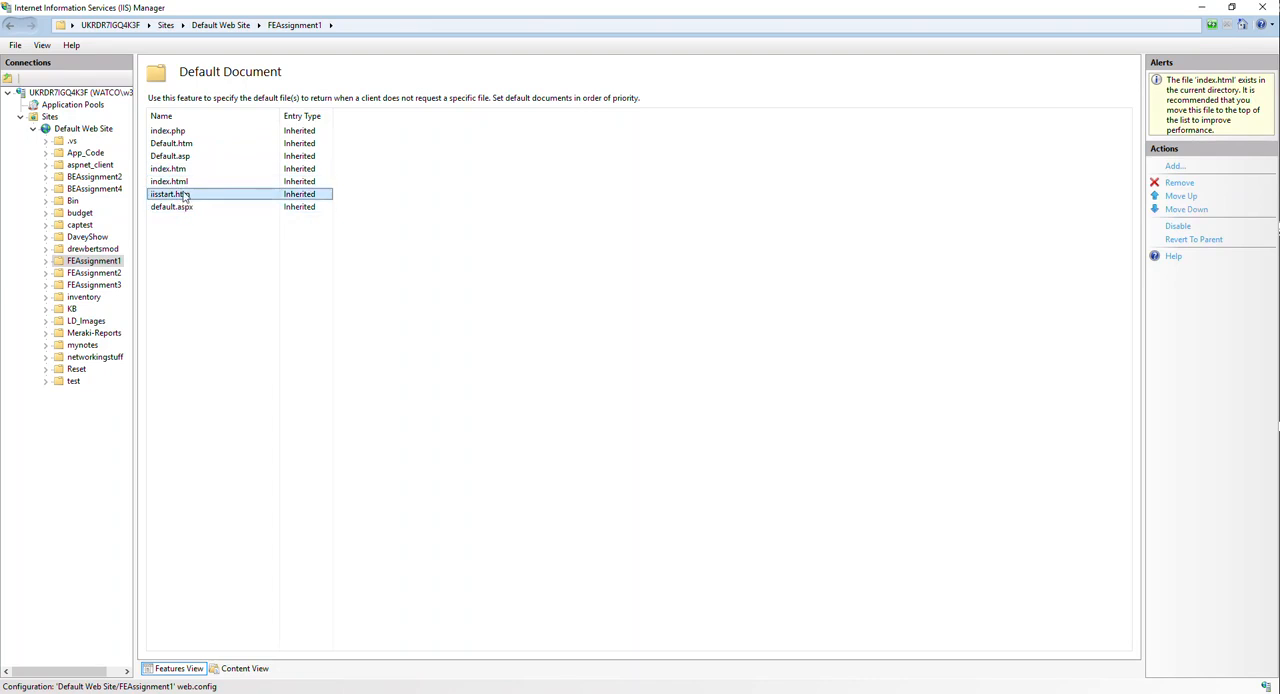
click(182, 181)
click(189, 143)
click(188, 156)
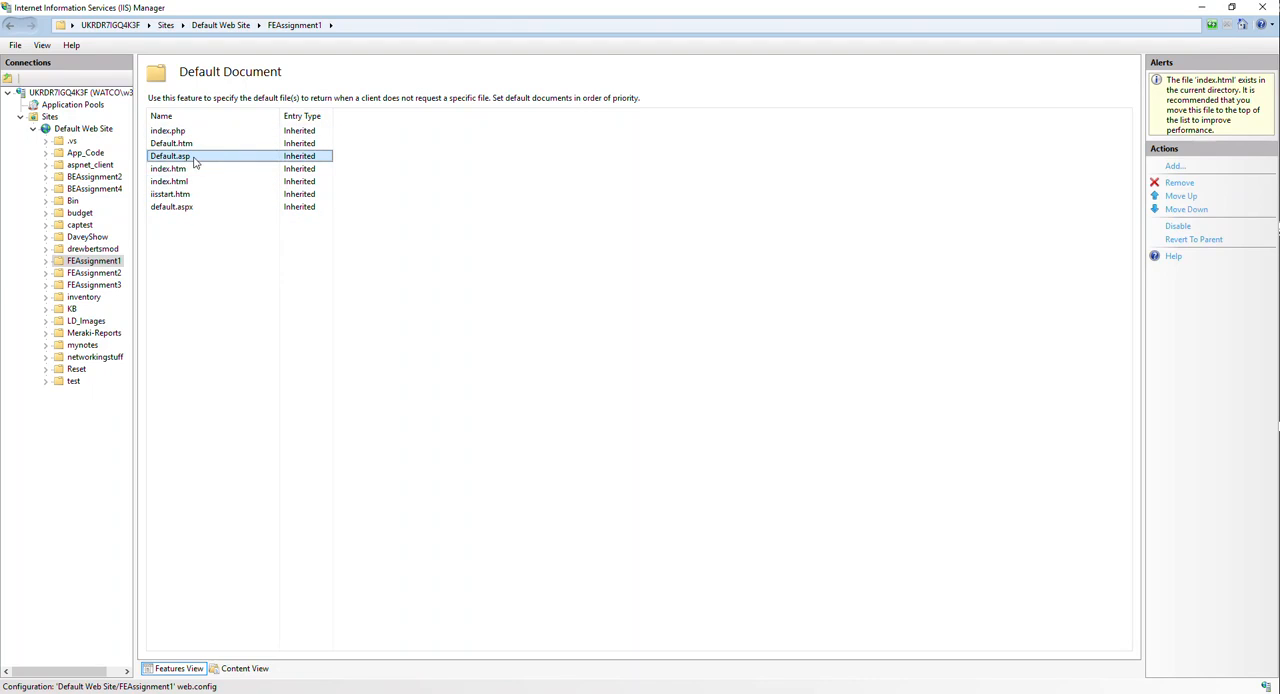
click(194, 143)
click(190, 130)
click(188, 168)
click(188, 156)
click(189, 143)
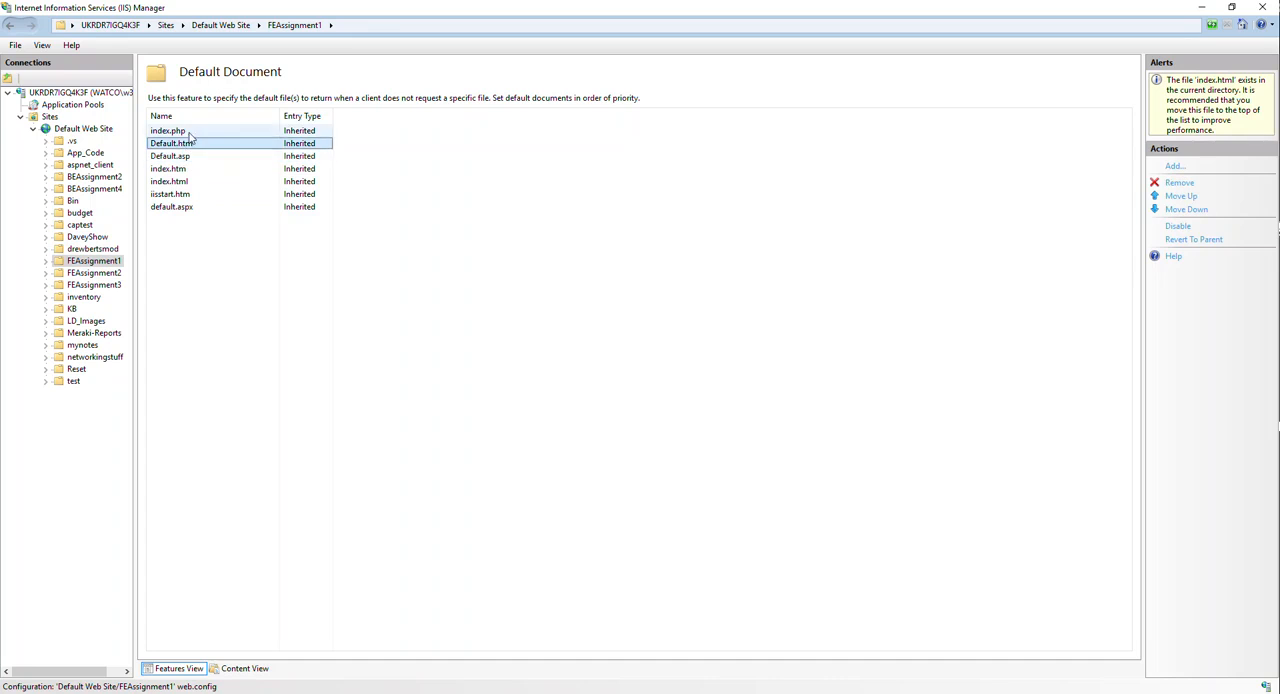
click(190, 130)
click(188, 168)
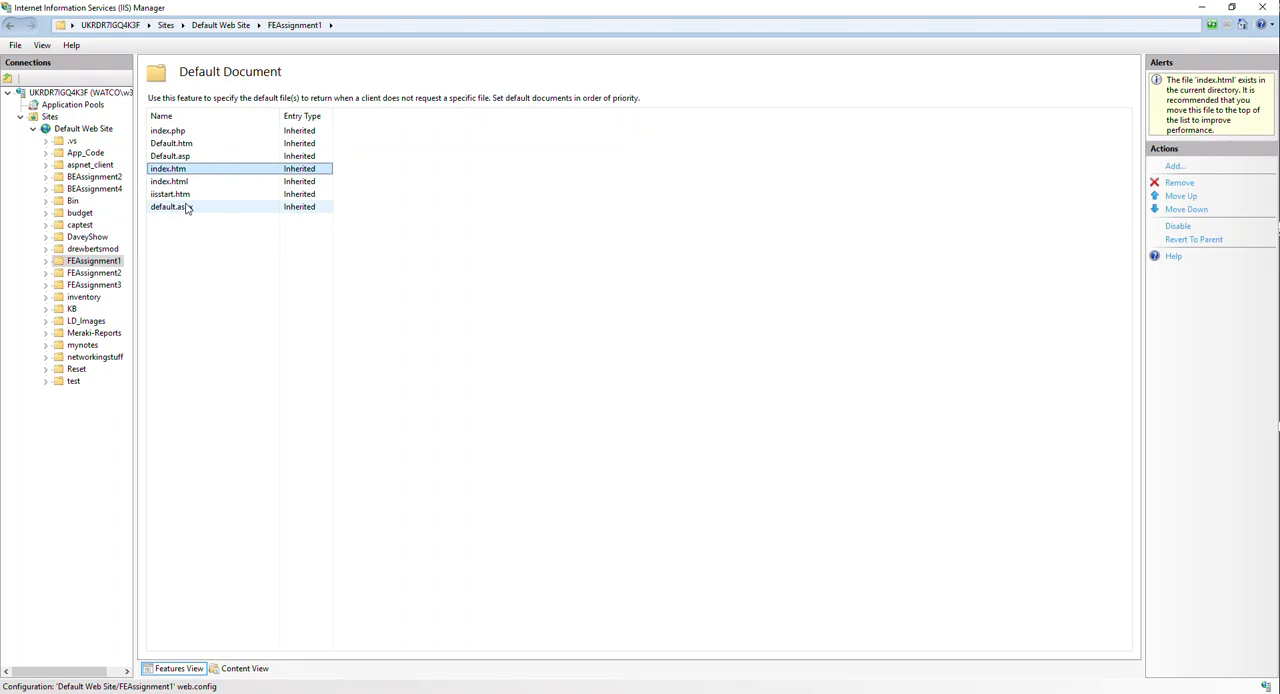
click(184, 207)
click(178, 156)
click(183, 143)
click(178, 131)
click(167, 169)
click(180, 208)
click(240, 222)
- Return to the Default Web Site home page and look over its IIS features, such as Compression, Default Document and Directory Browsing
click(221, 25)
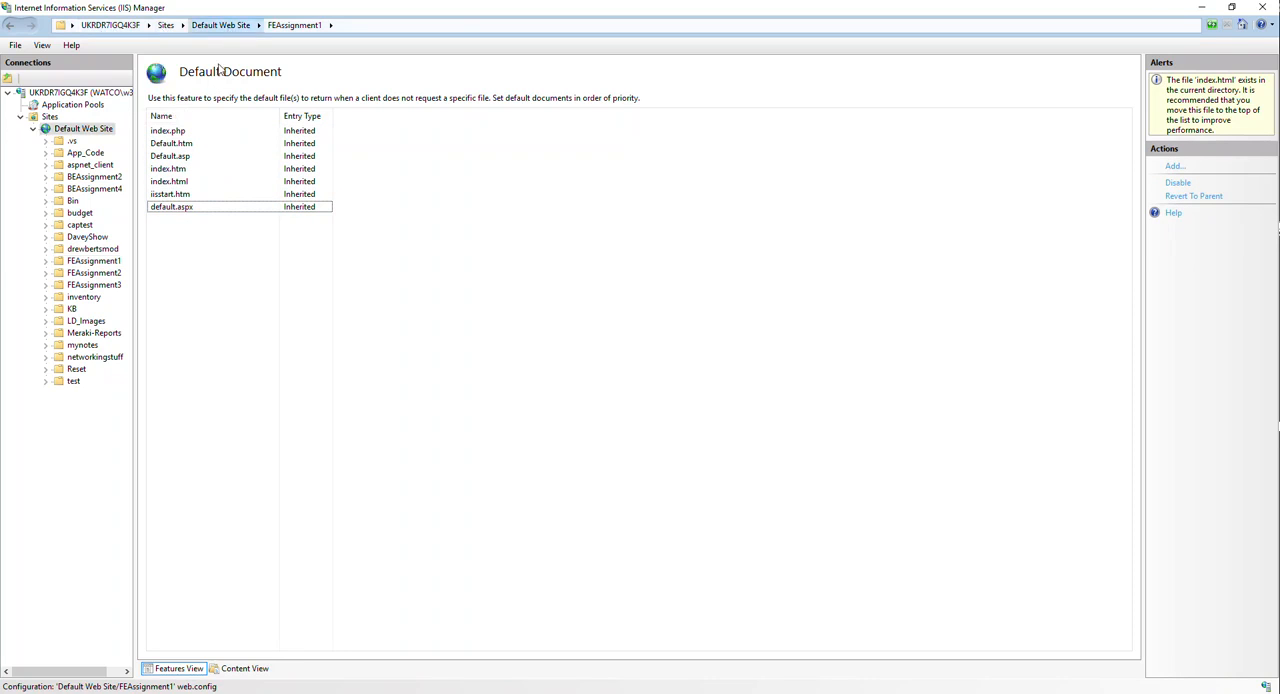
click(471, 217)
click(714, 354)
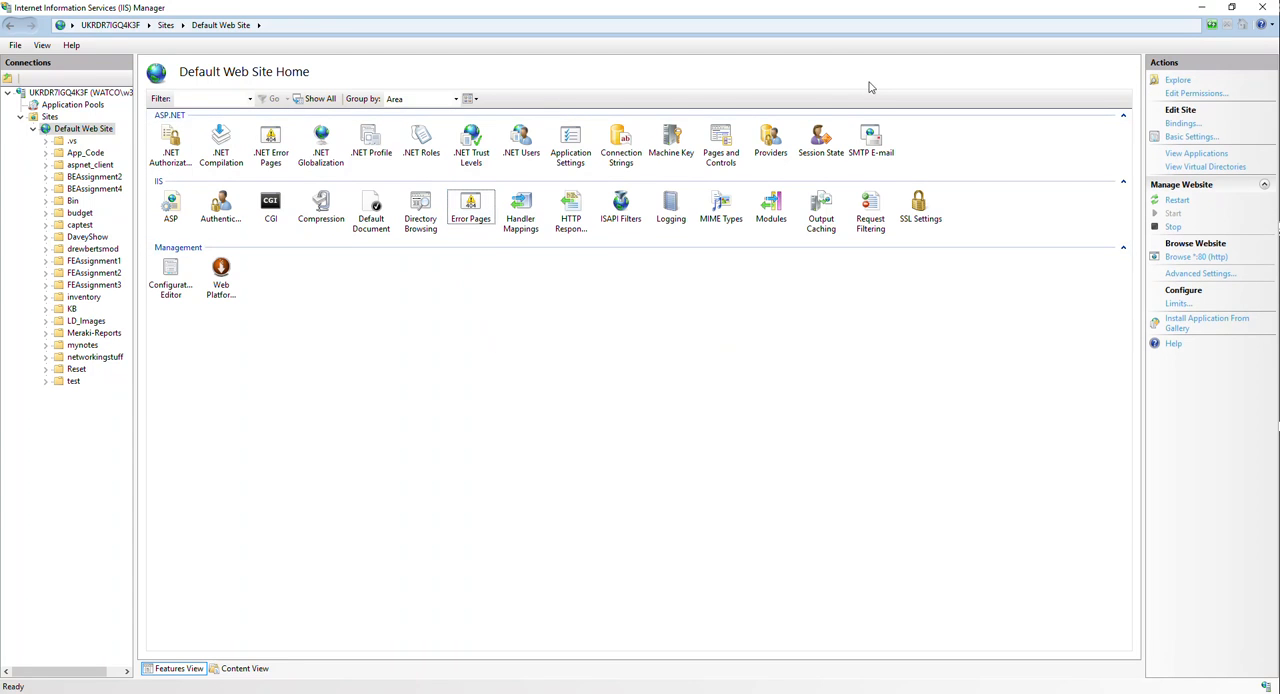
click(318, 210)
click(371, 210)
click(421, 212)
click(428, 315)
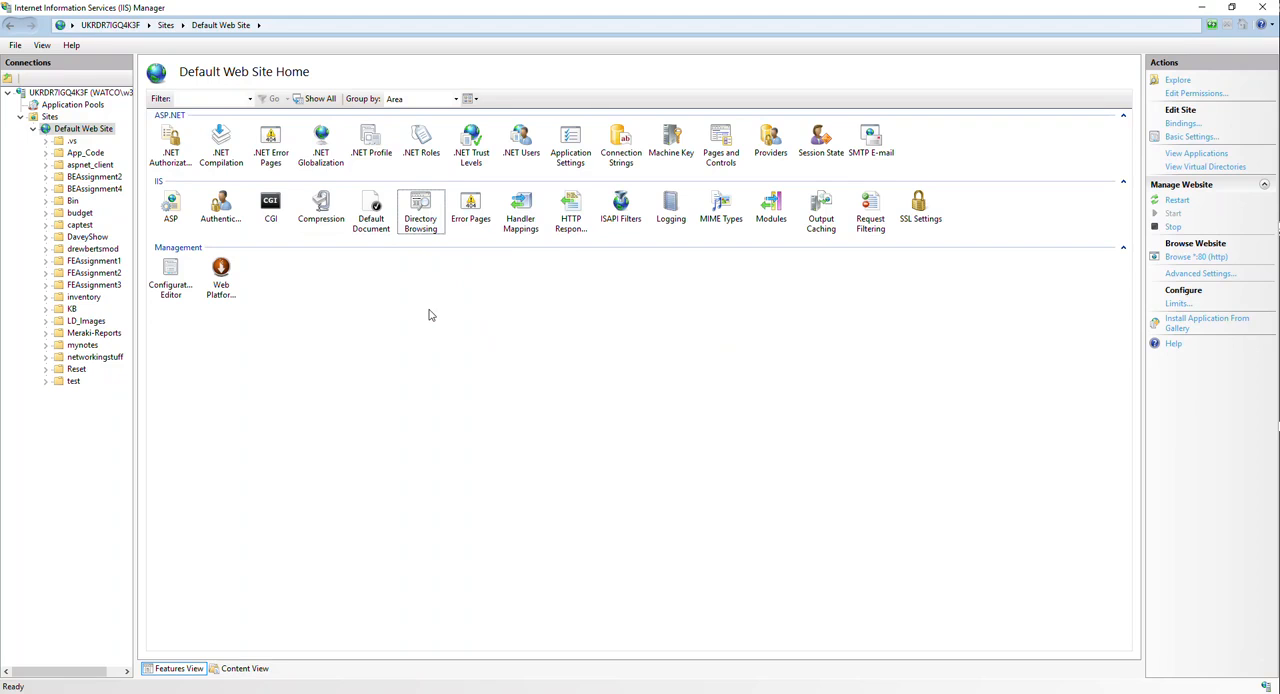
- Open the Web Platform Installer from the Management features of Default Web Site
click(221, 277)
click(359, 378)
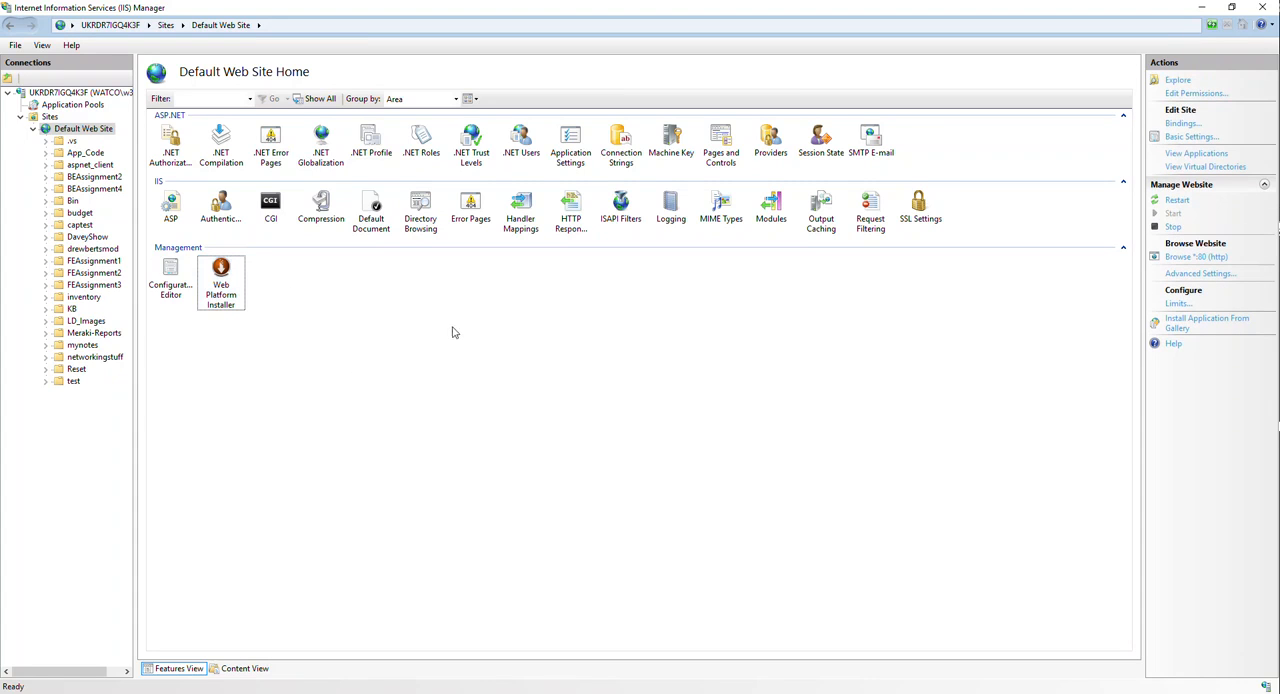
click(230, 290)
click(405, 352)
double_click(224, 285)
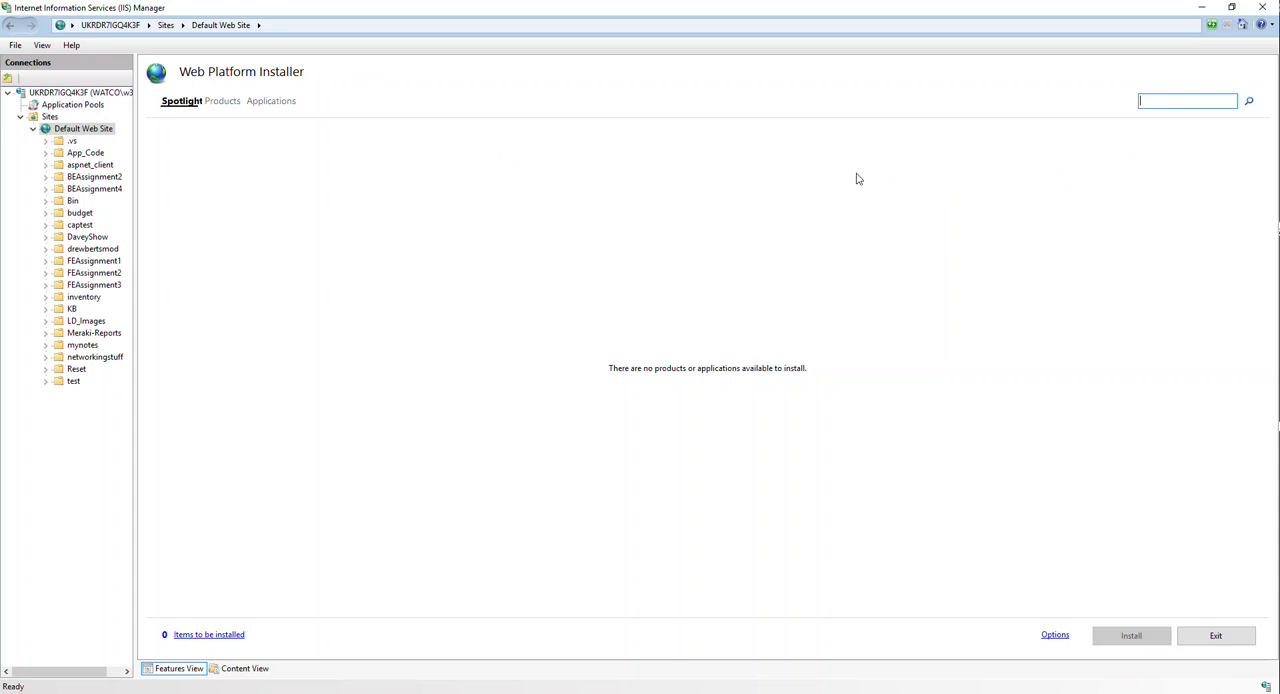
- Search the Web Platform Installer for php and select PHP 7.3.1 (x86)
text(php)
key(Return)
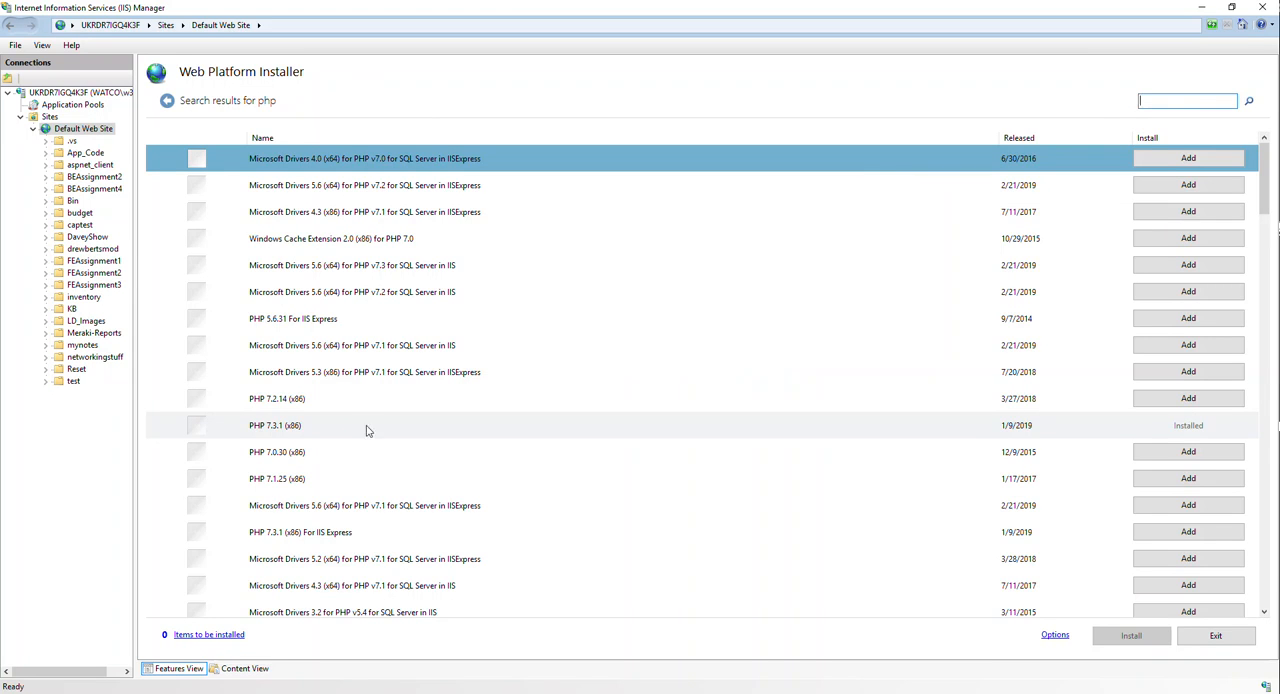
click(298, 423)
click(1228, 101)
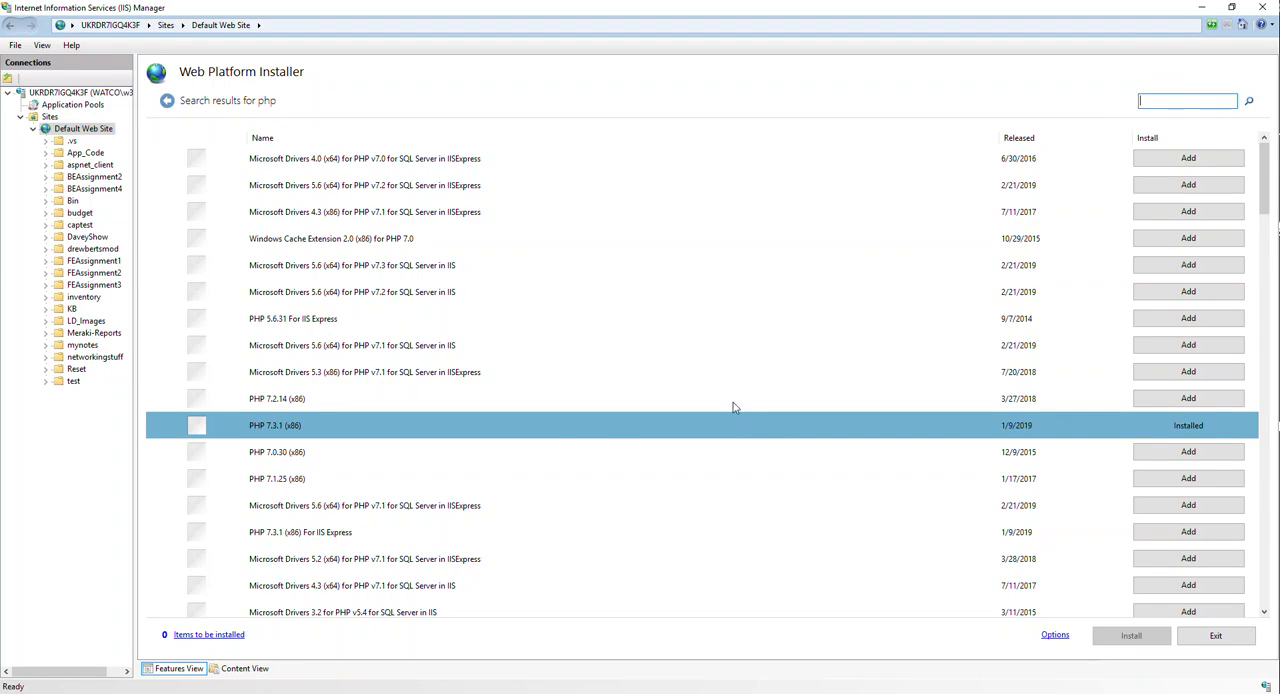
- Search the Web Platform Installer for mysql and select MySQL Windows 5.5
click(1158, 104)
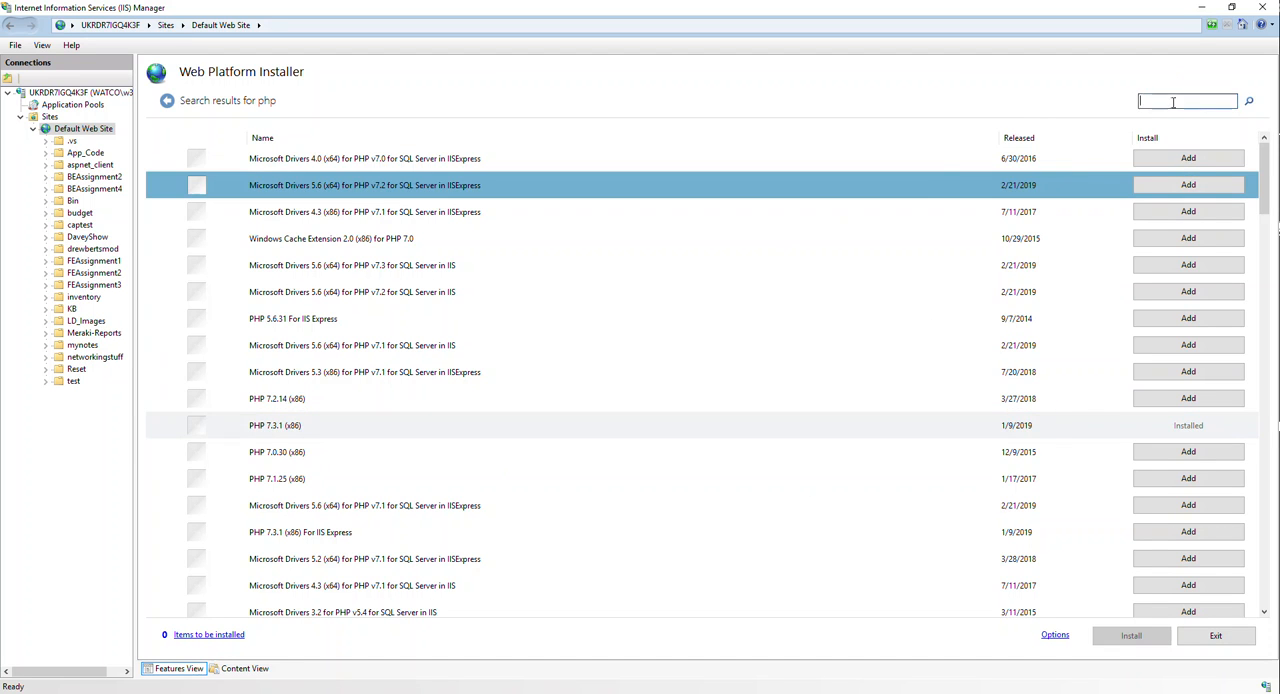
text(mysql)
key(Return)
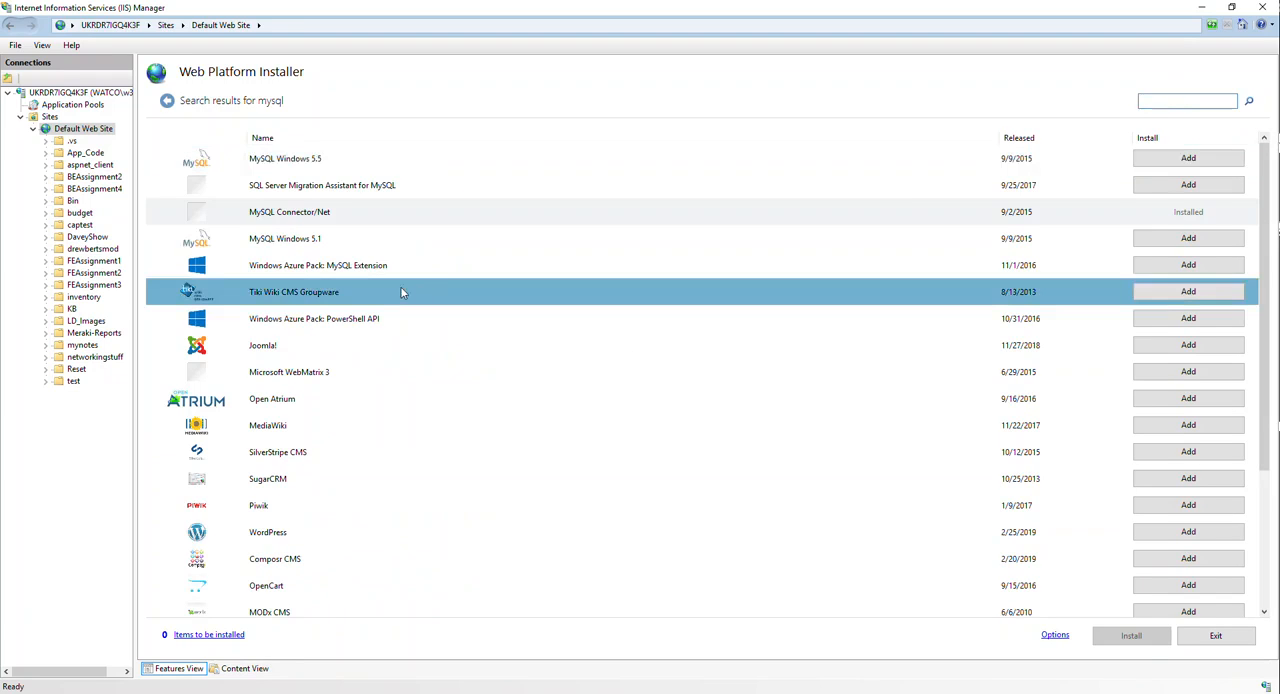
click(334, 158)
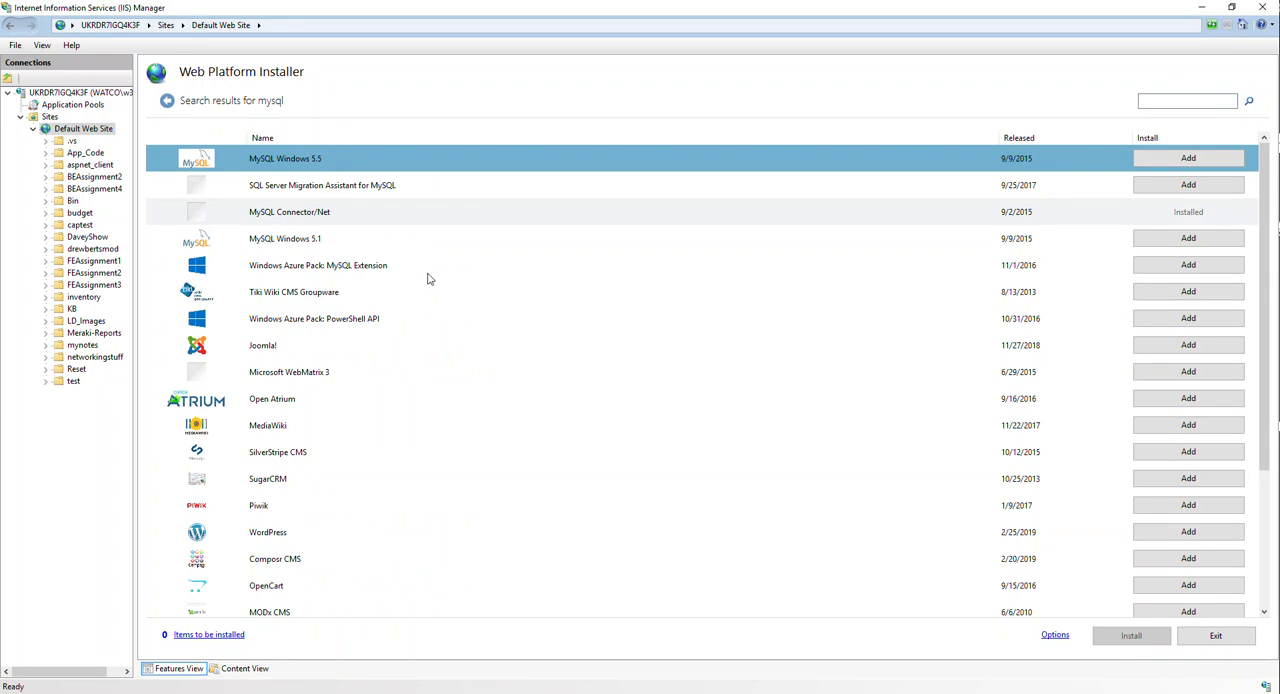
- Look through the products and applications found for mysql, and exit the Web Platform Installer
scroll(472, 310, down, 3)
scroll(475, 315, up, 3)
scroll(551, 589, down, 3)
scroll(560, 586, up, 2)
scroll(560, 584, down, 2)
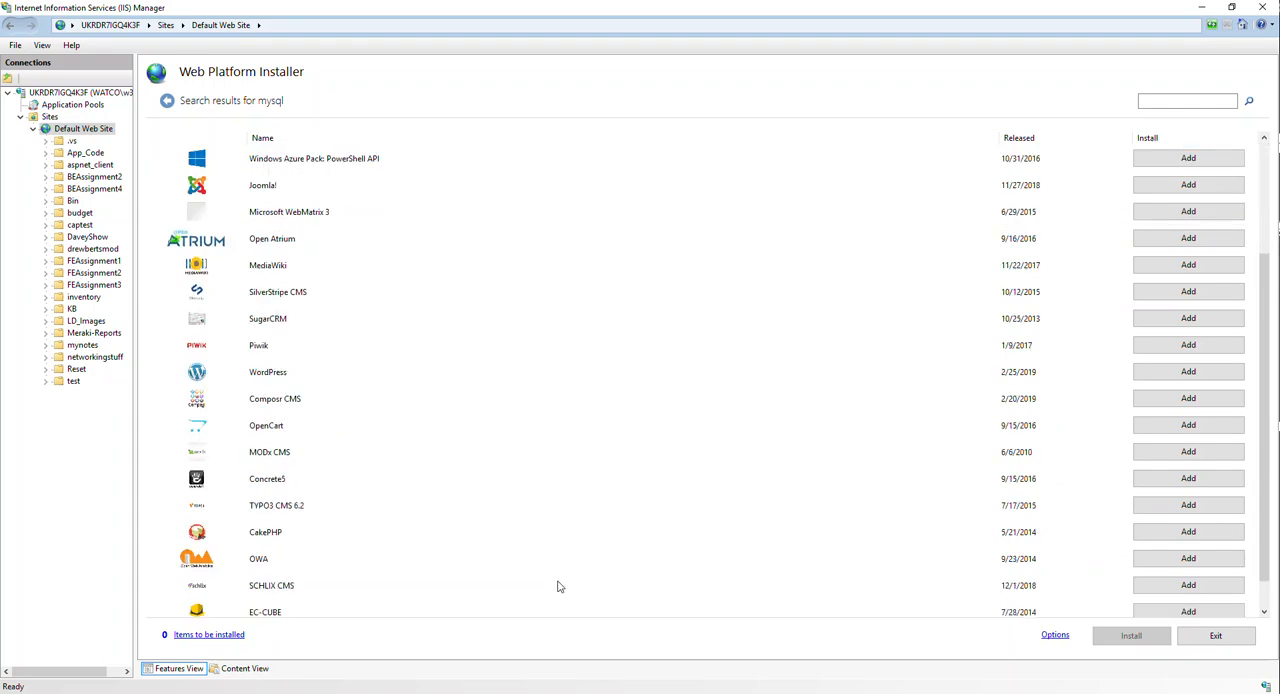
scroll(349, 446, up, 3)
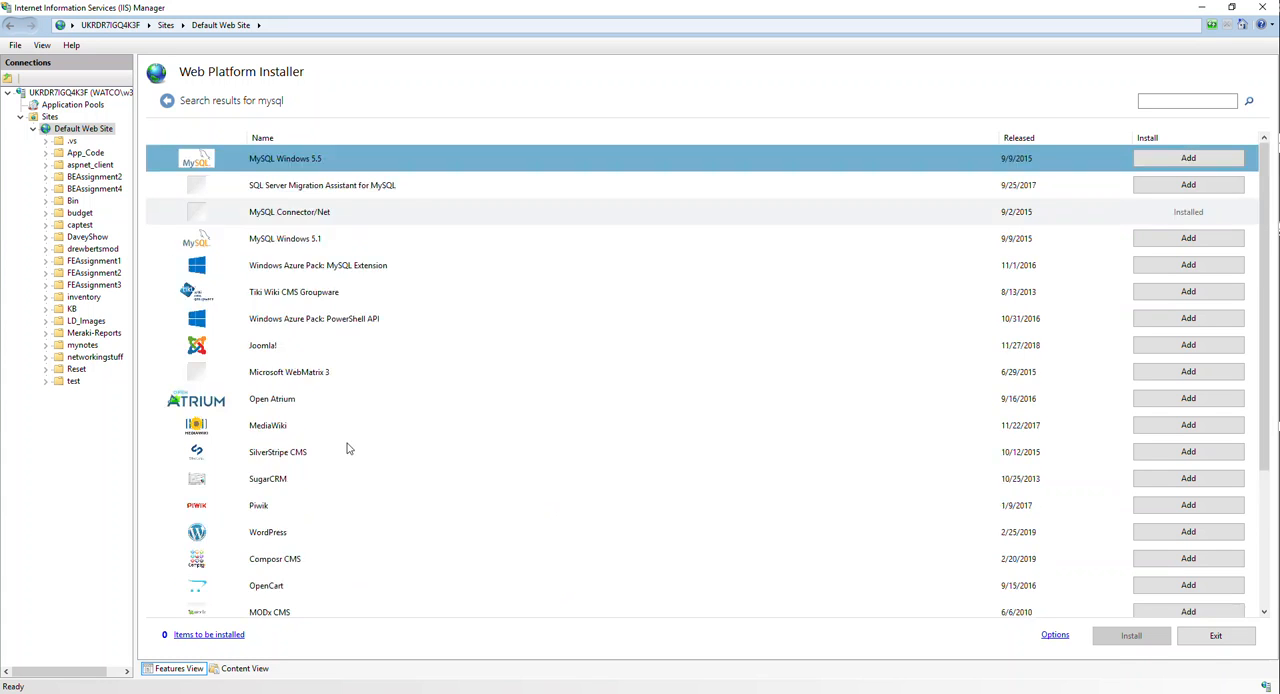
click(1213, 636)
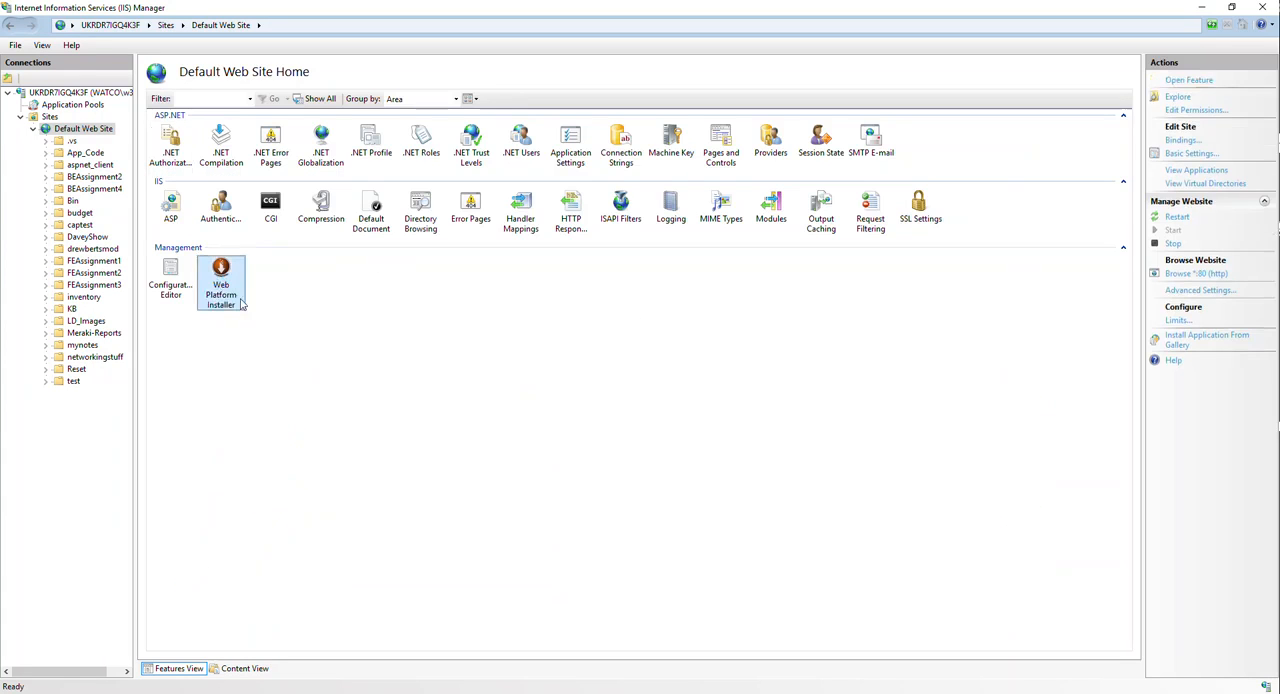
- Switch to Chrome and search Google for web platform installer in a new tab
click(424, 440)
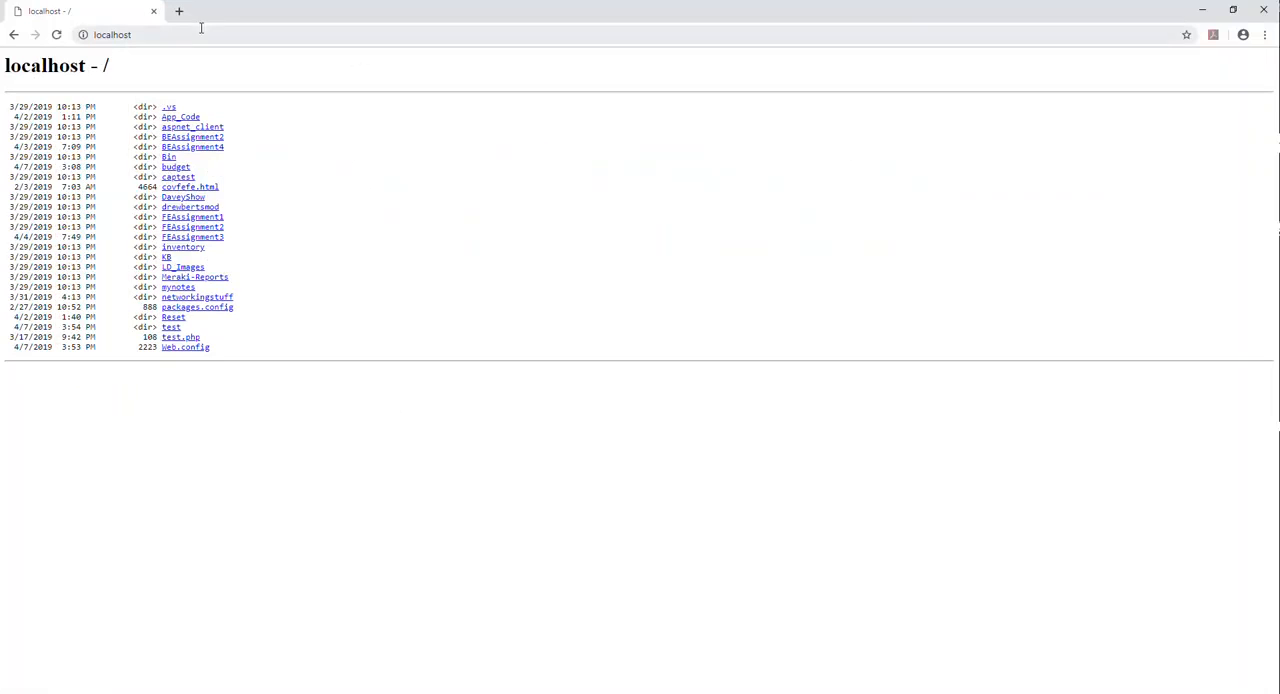
click(176, 10)
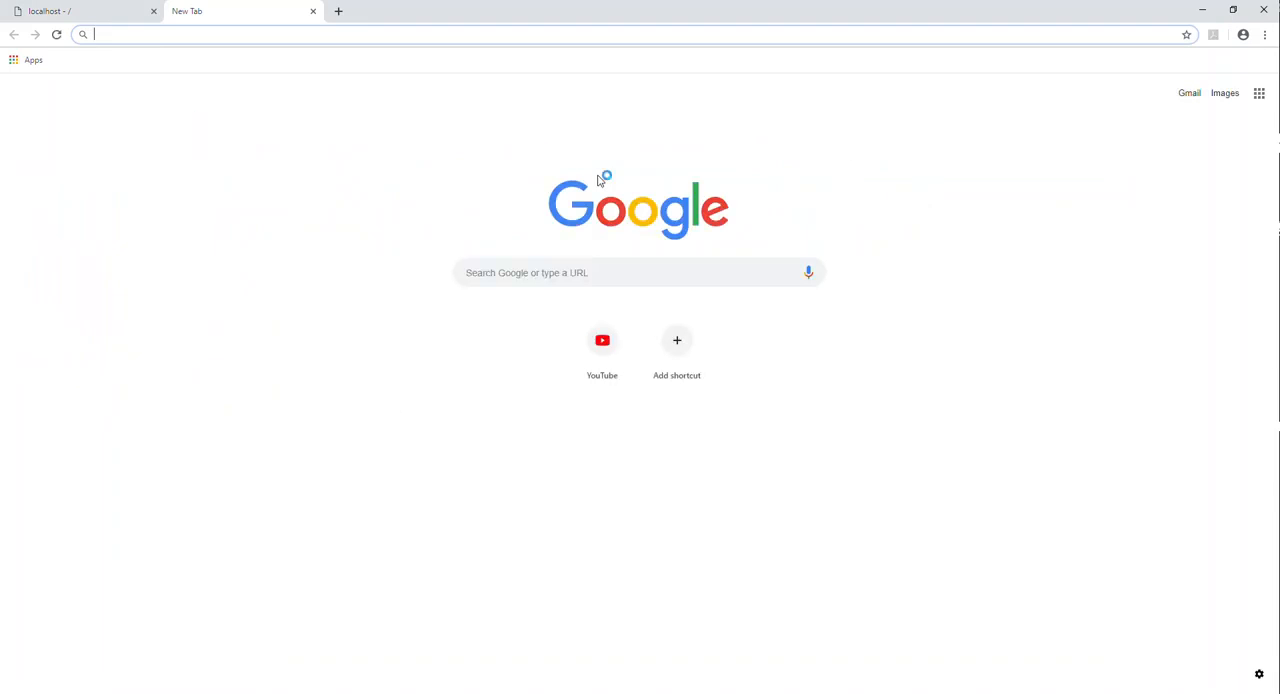
text(web pal)
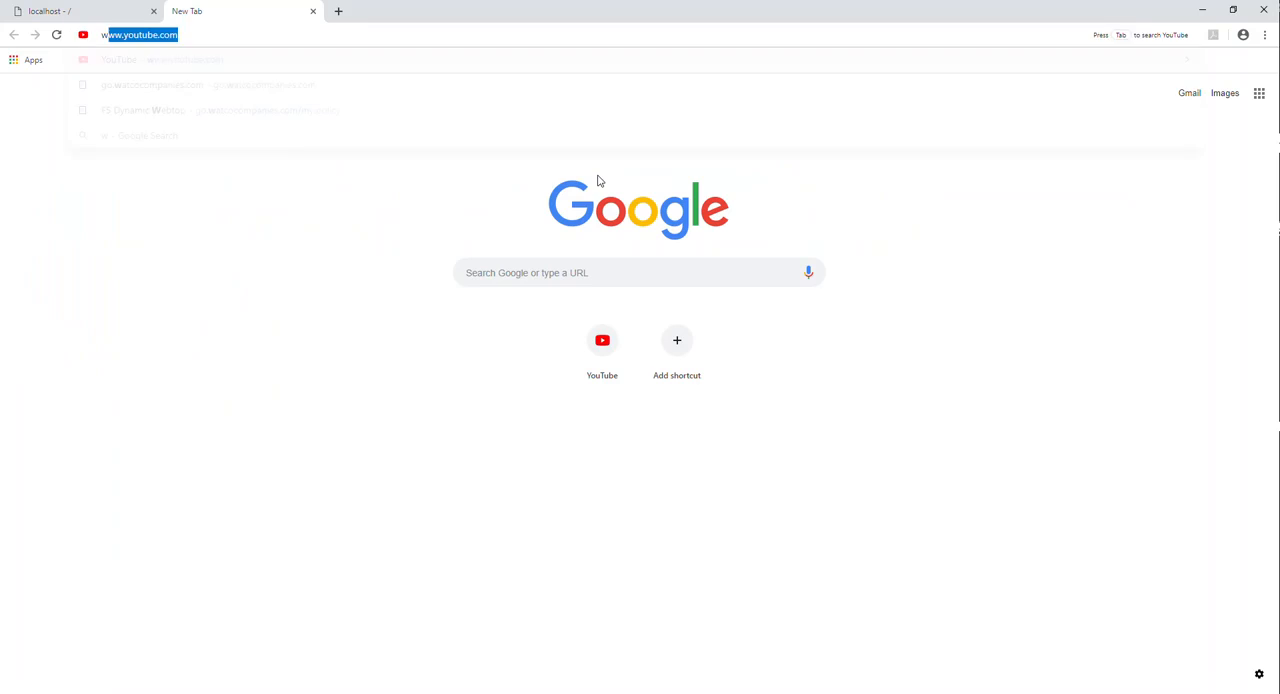
key(BackSpace)
key(BackSpace)
text(latform)
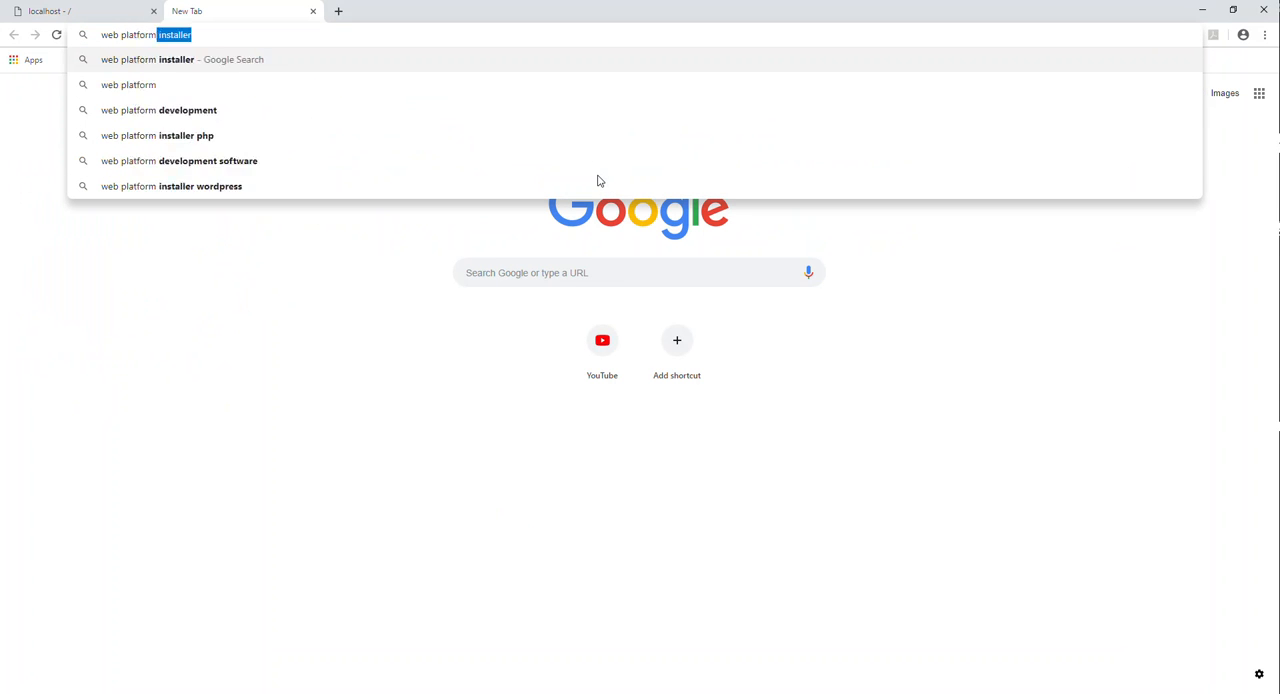
key(Return)
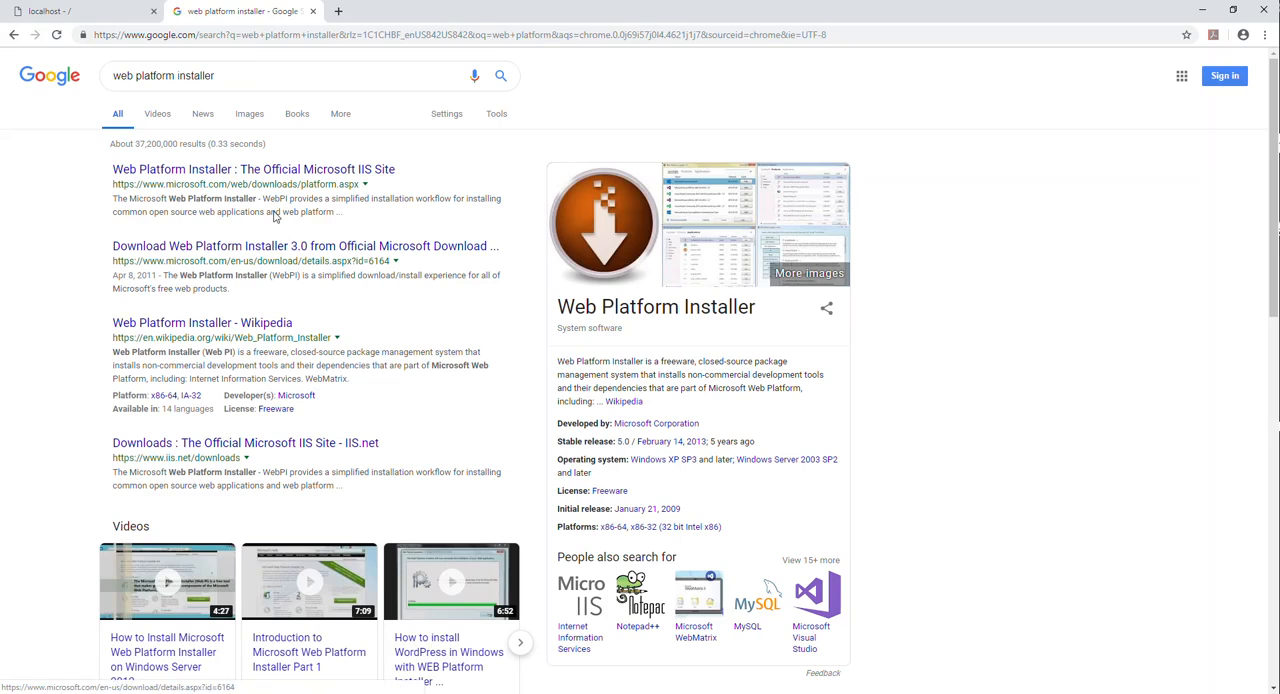
- View Microsoft's official Web Platform Installer download page and its address, and return to IIS Manager after closing it
click(250, 170)
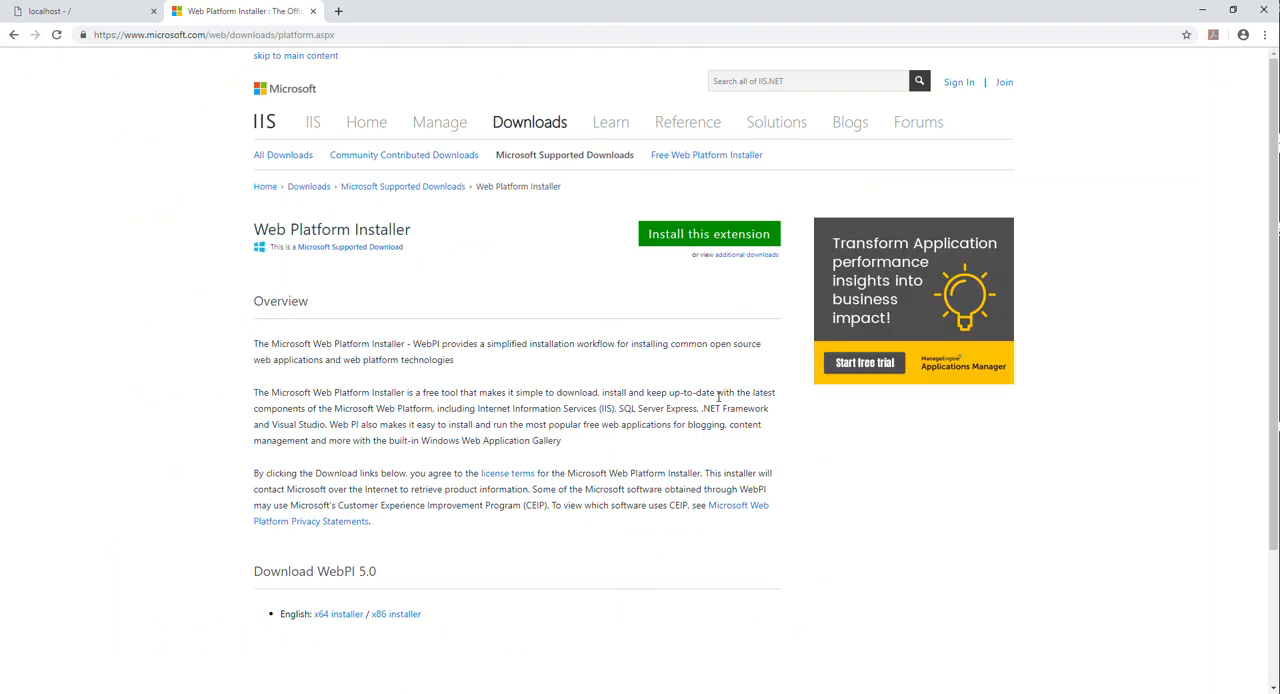
click(217, 34)
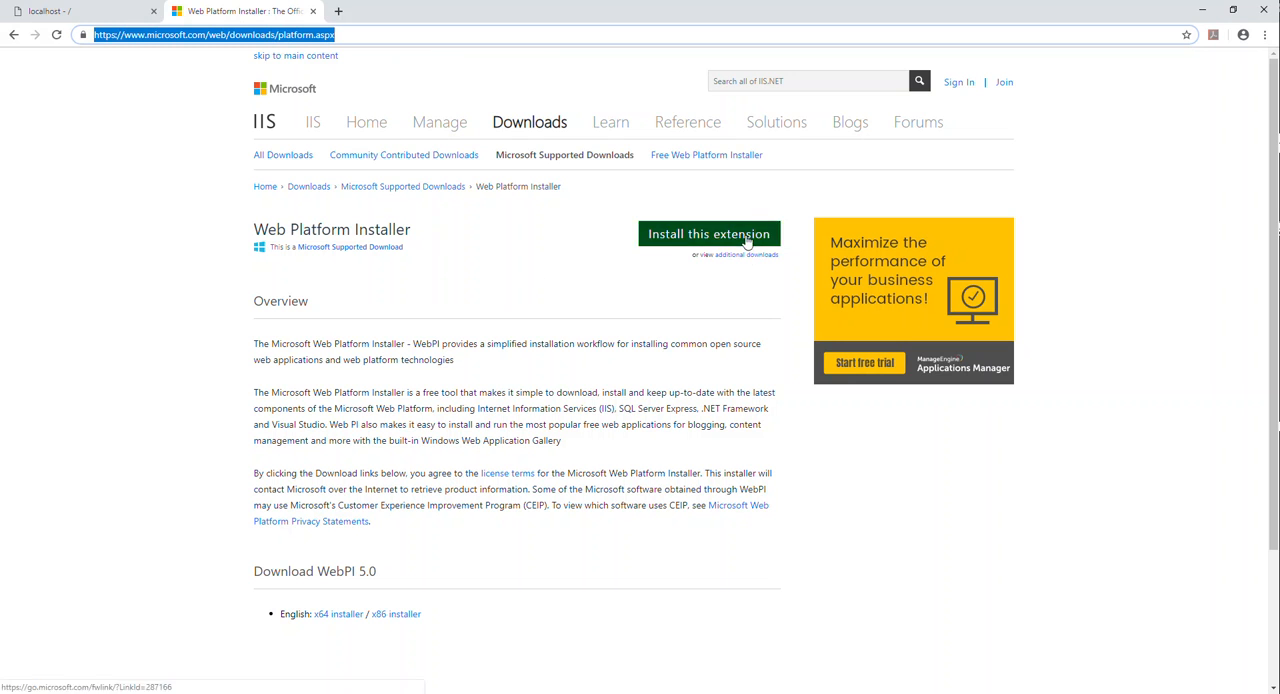
click(122, 316)
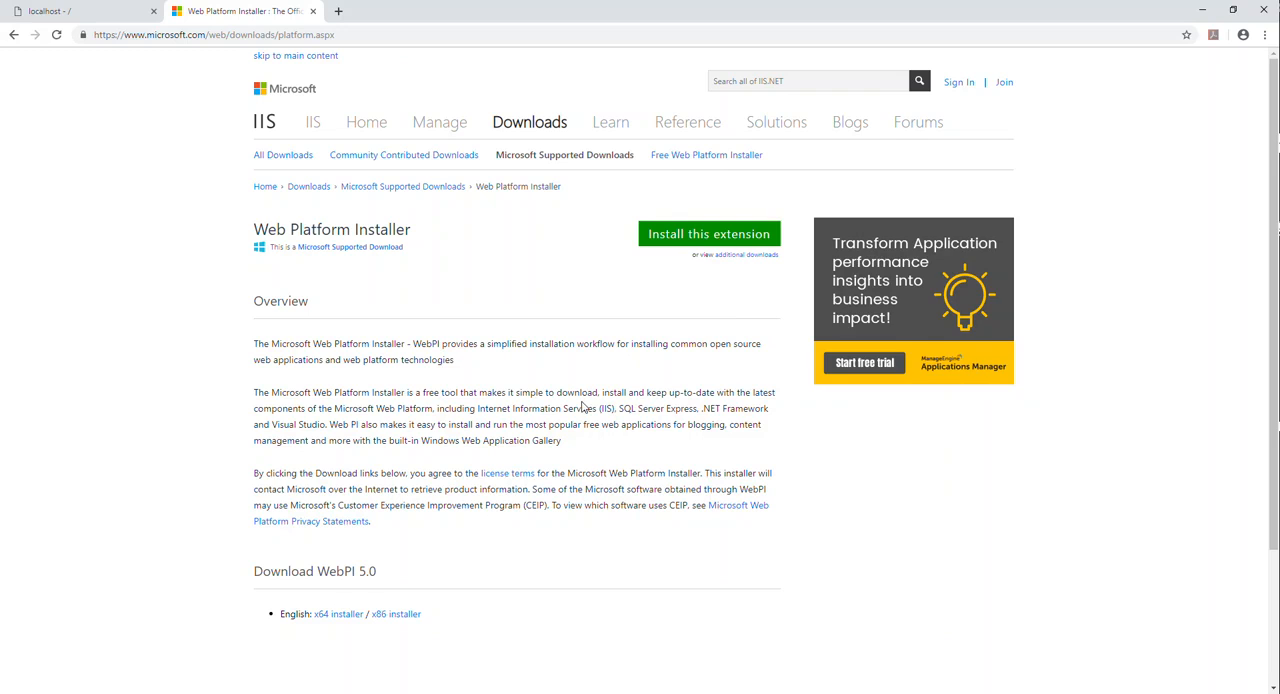
click(488, 477)
click(313, 13)
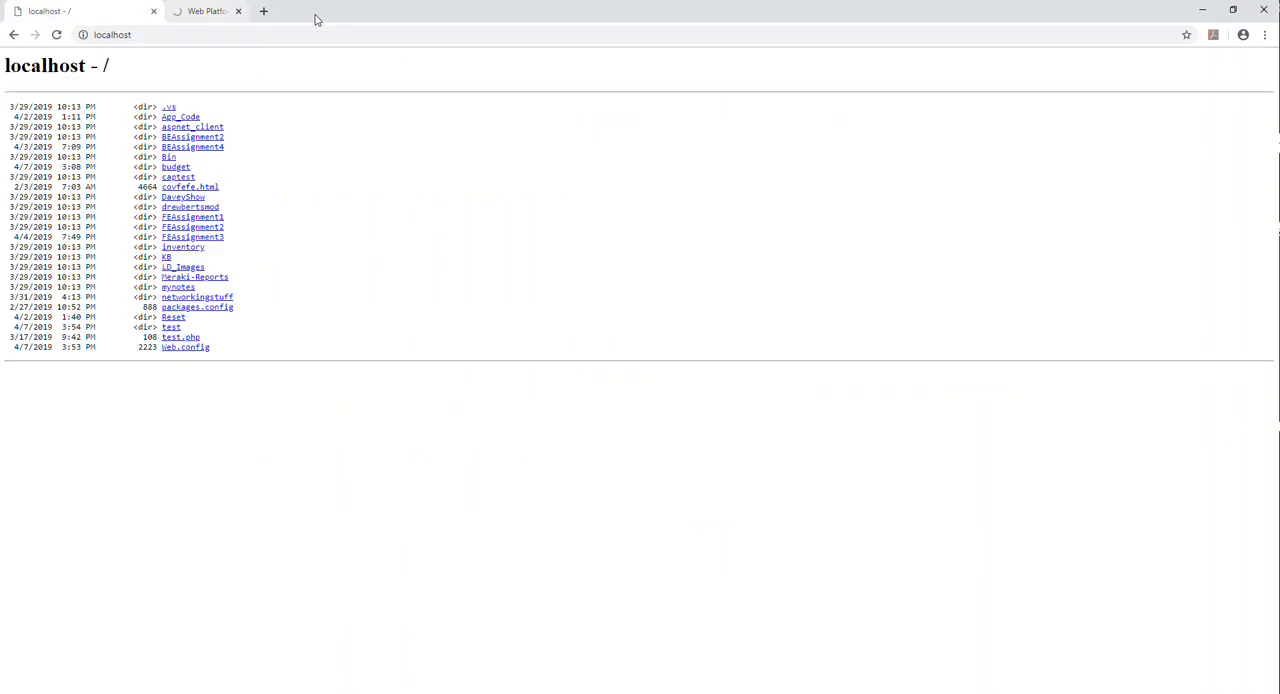
click(1202, 10)
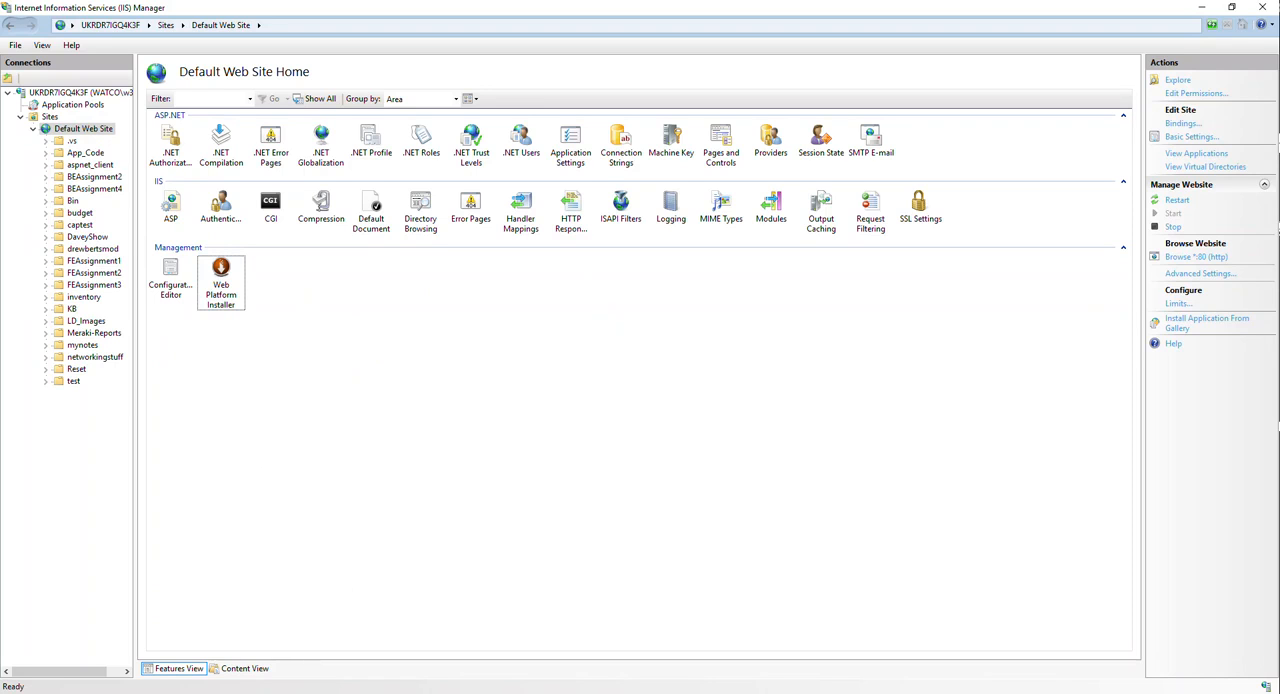
- Switch back to Chrome and search Google for iis default website in a new tab
key(alt+Tab)
click(180, 12)
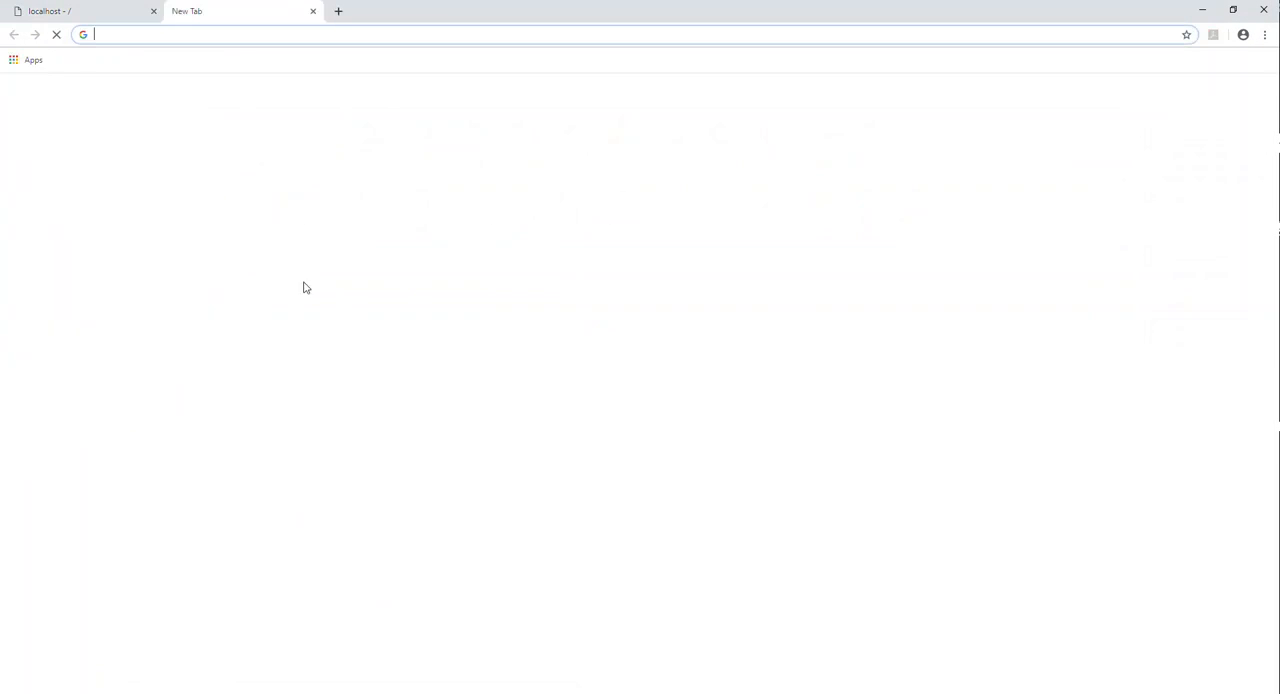
text(ji)
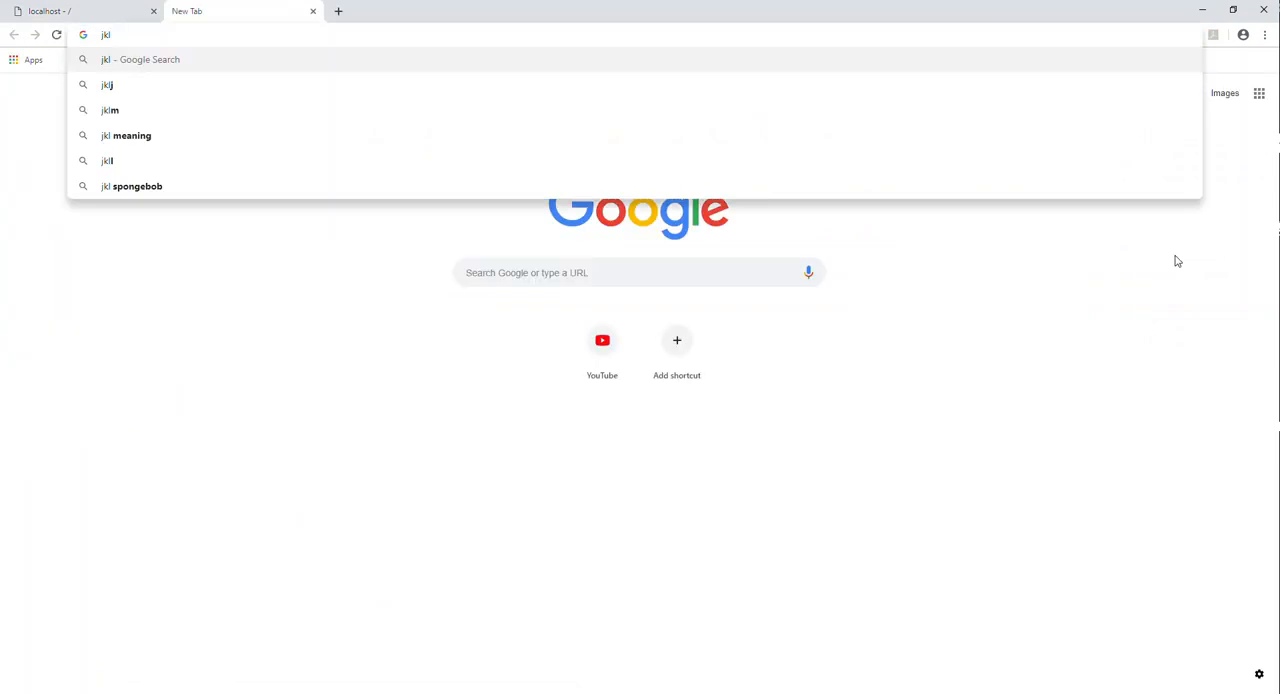
key(BackSpace)
key(BackSpace)
text(iis default)
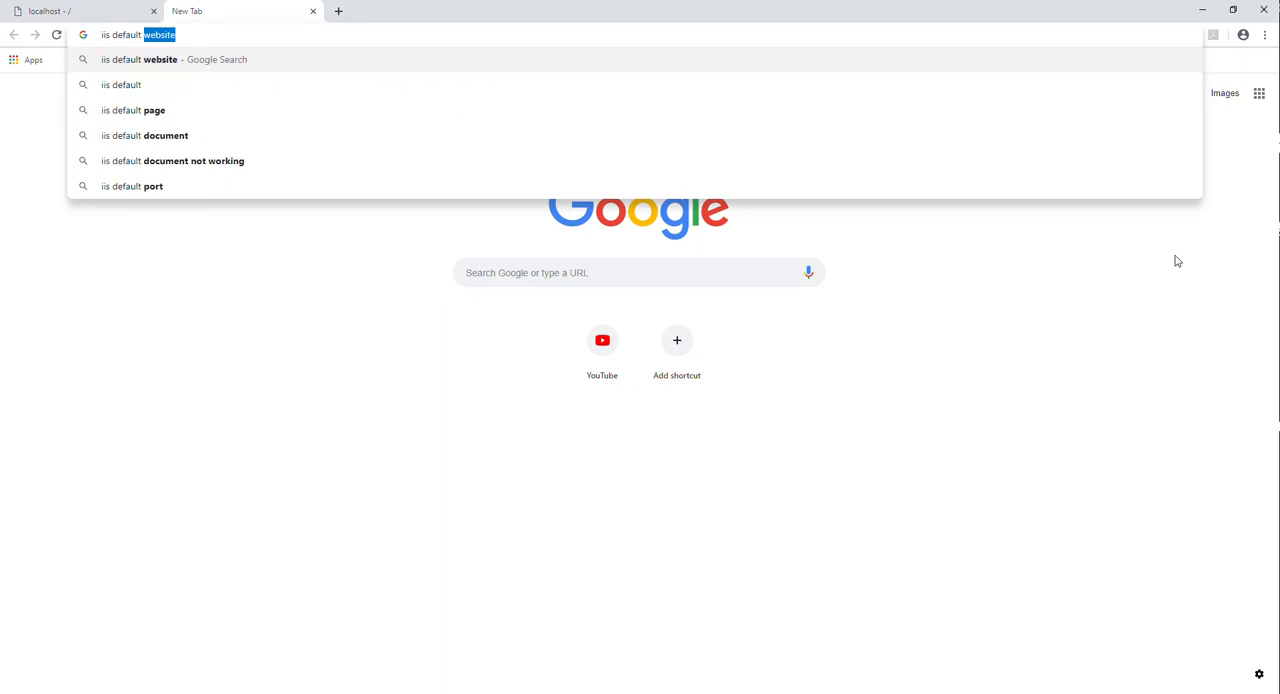
key(Return)
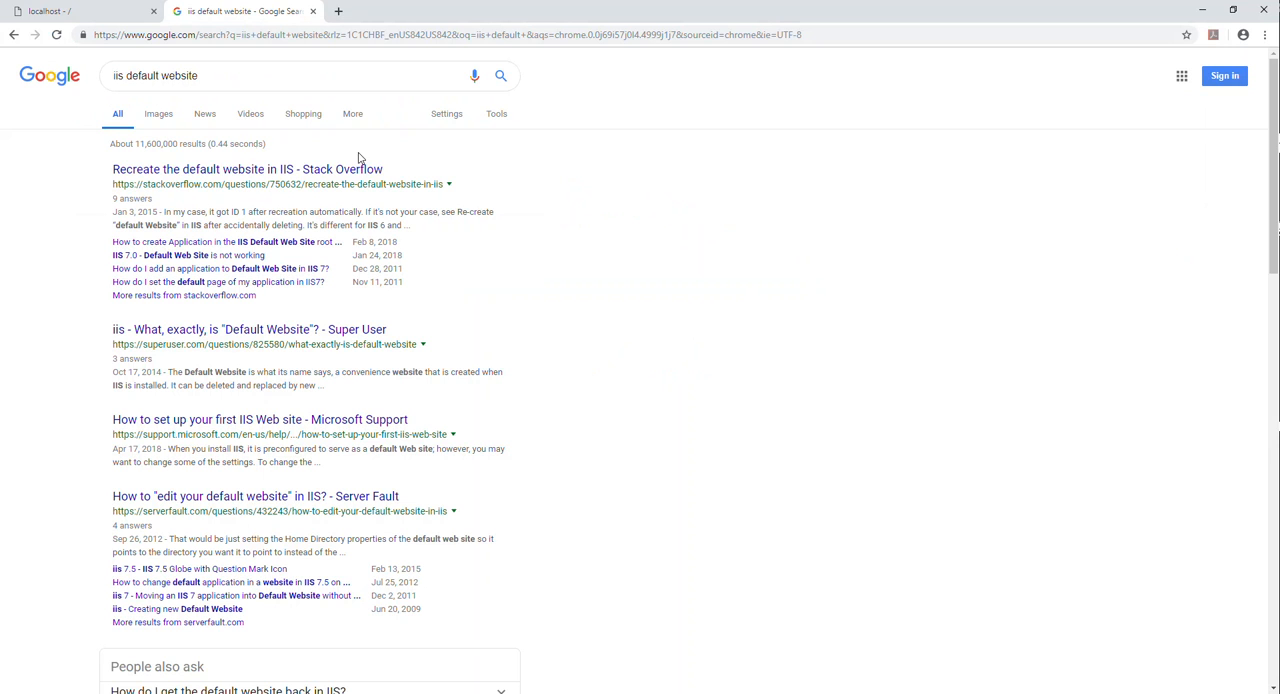
- Change the Google search to iis default page and look through the results
drag(250, 83, 153, 76)
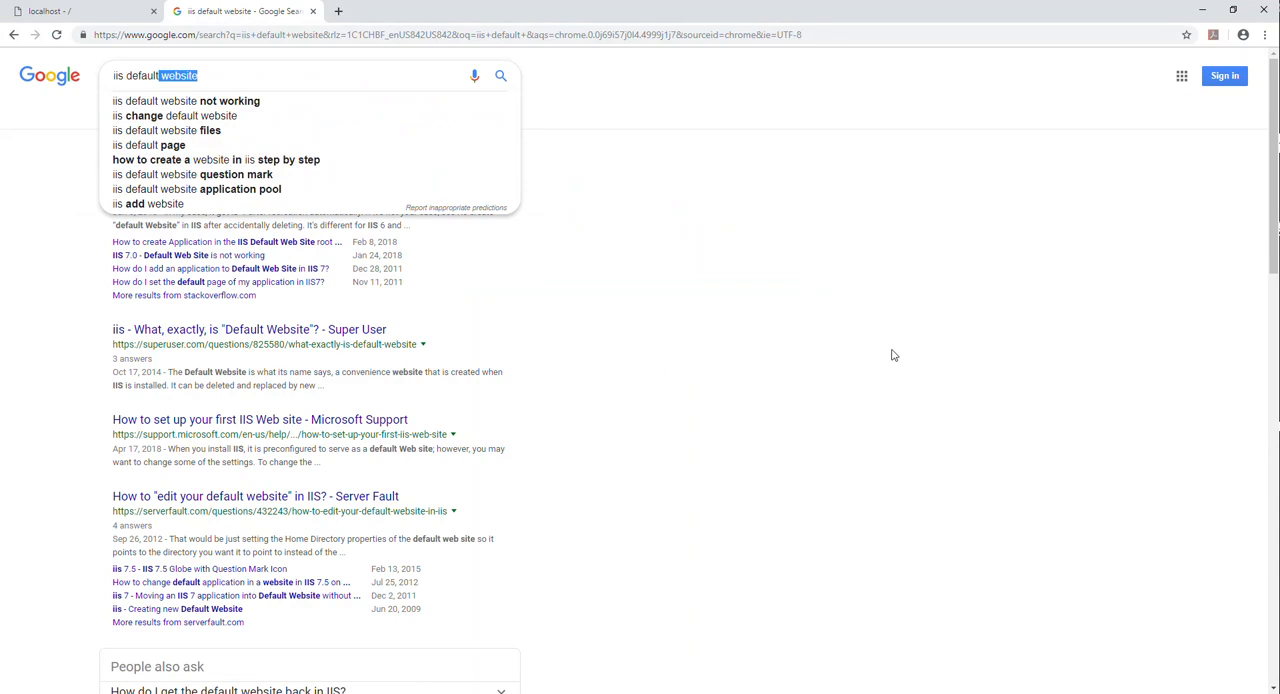
key(BackSpace)
text(page)
key(Return)
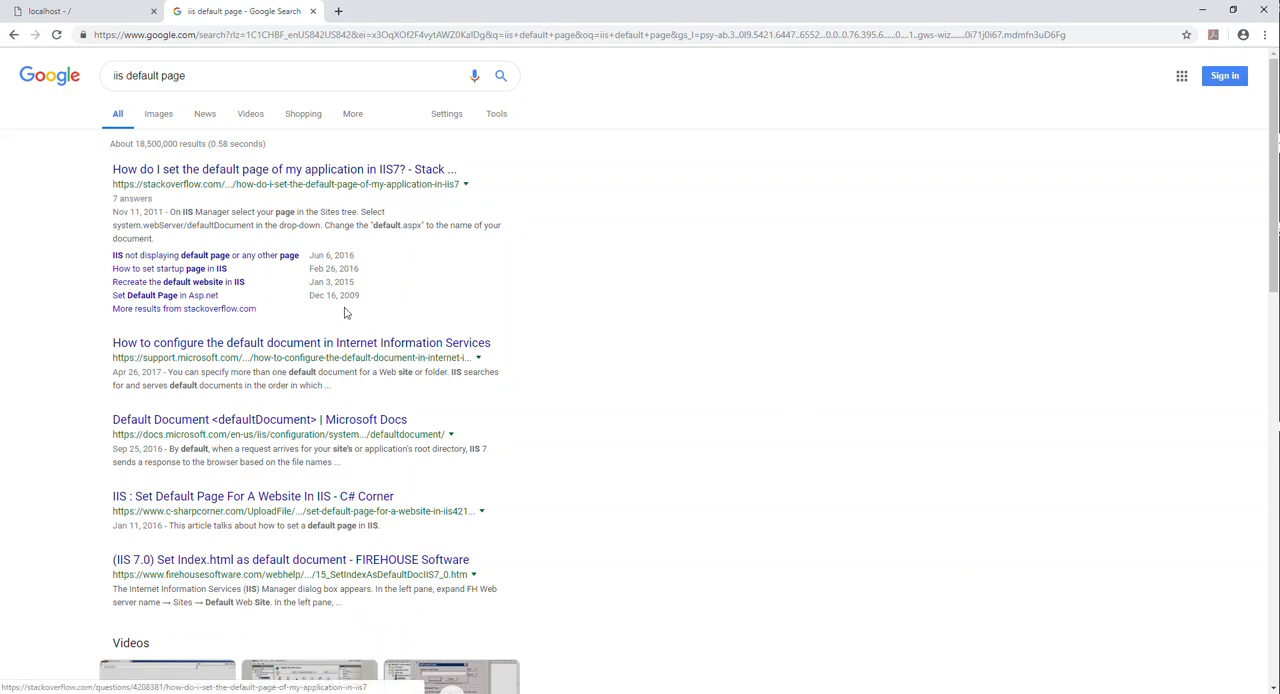
scroll(785, 449, down, 4)
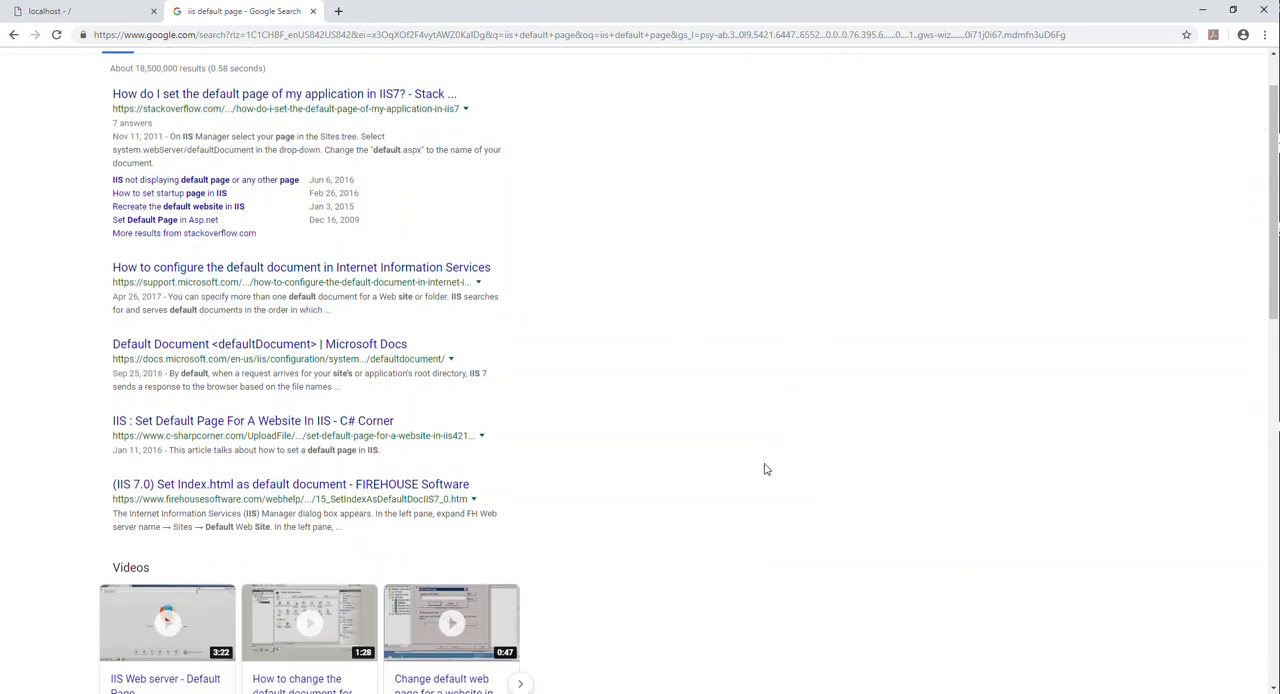
- Go to images.google.com in the current tab in place of the iis default page search results
scroll(745, 485, up, 4)
triple_click(248, 75)
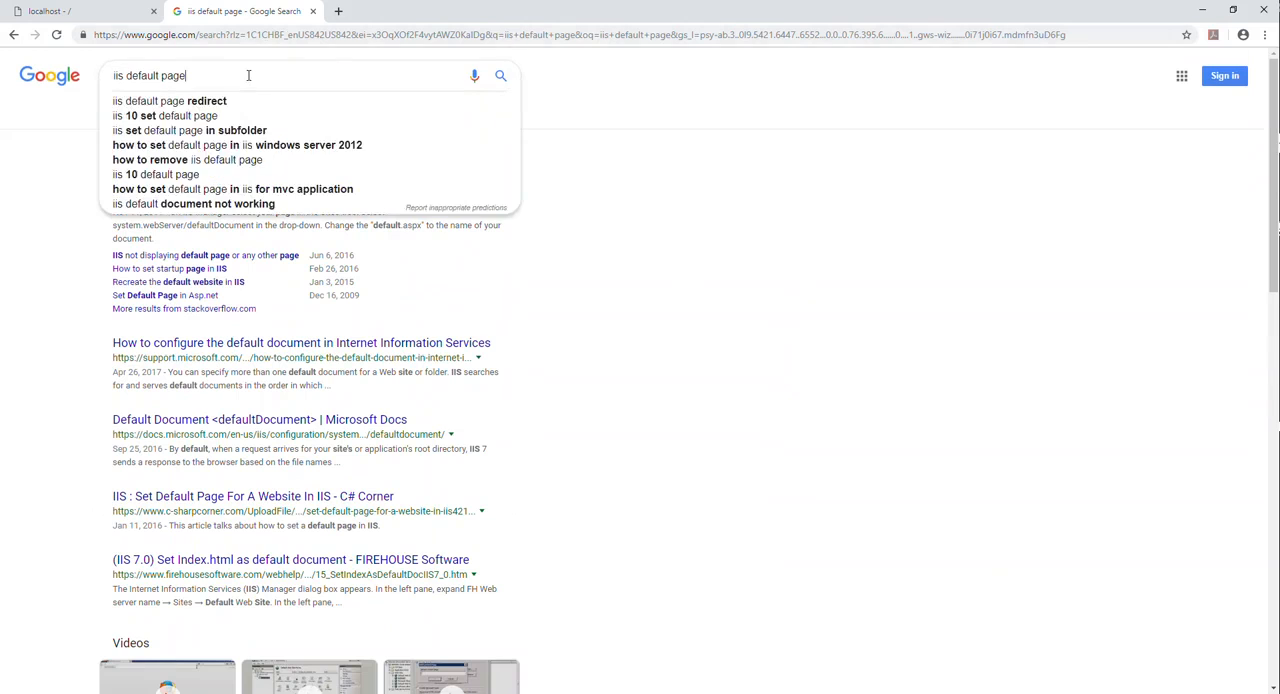
click(389, 36)
text(imag)
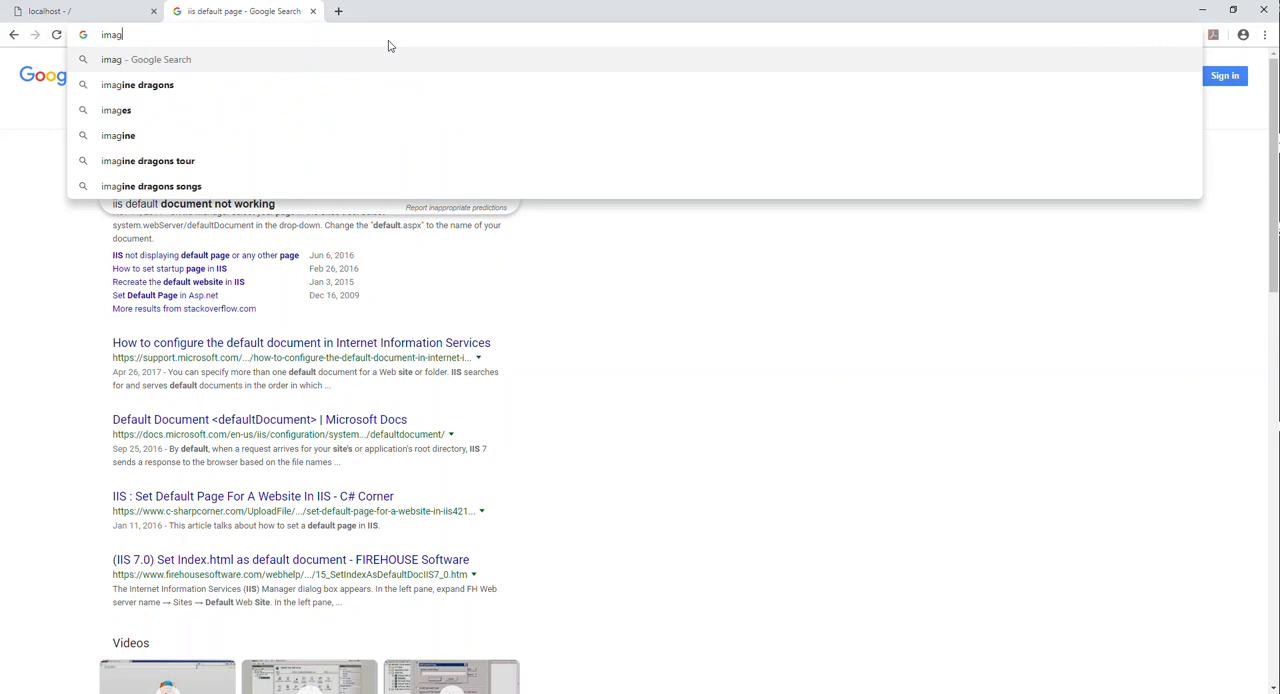
text(es.google.com)
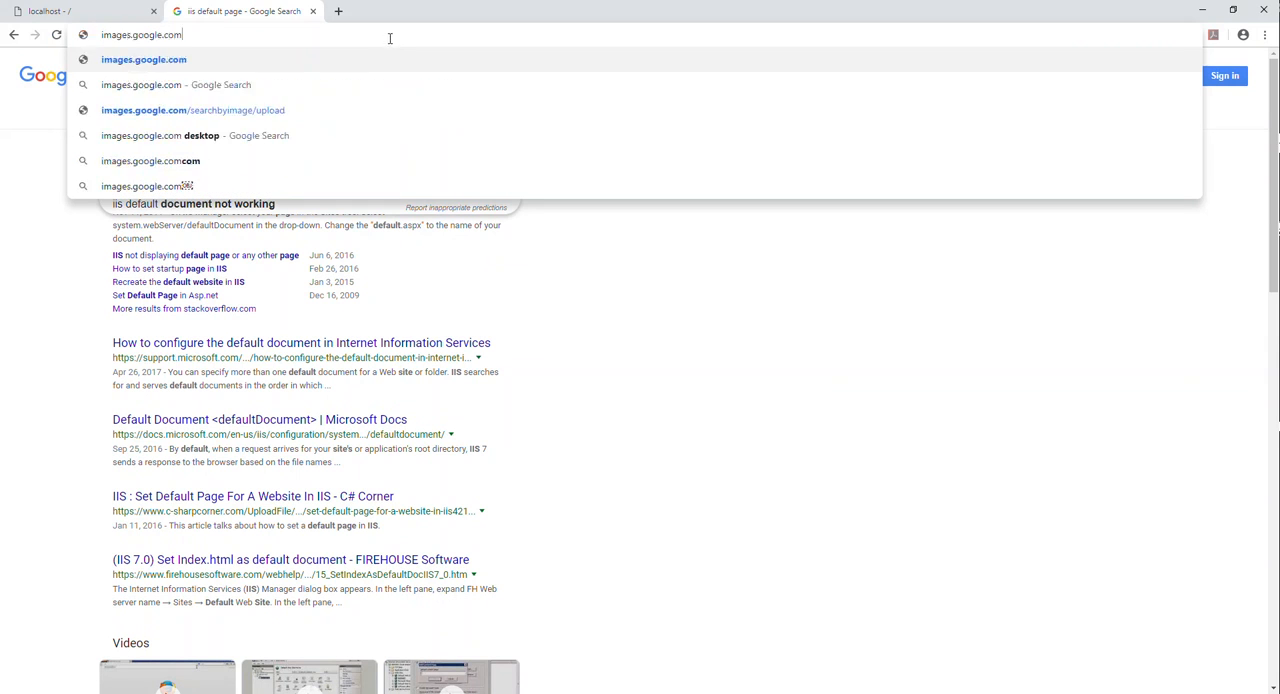
key(Return)
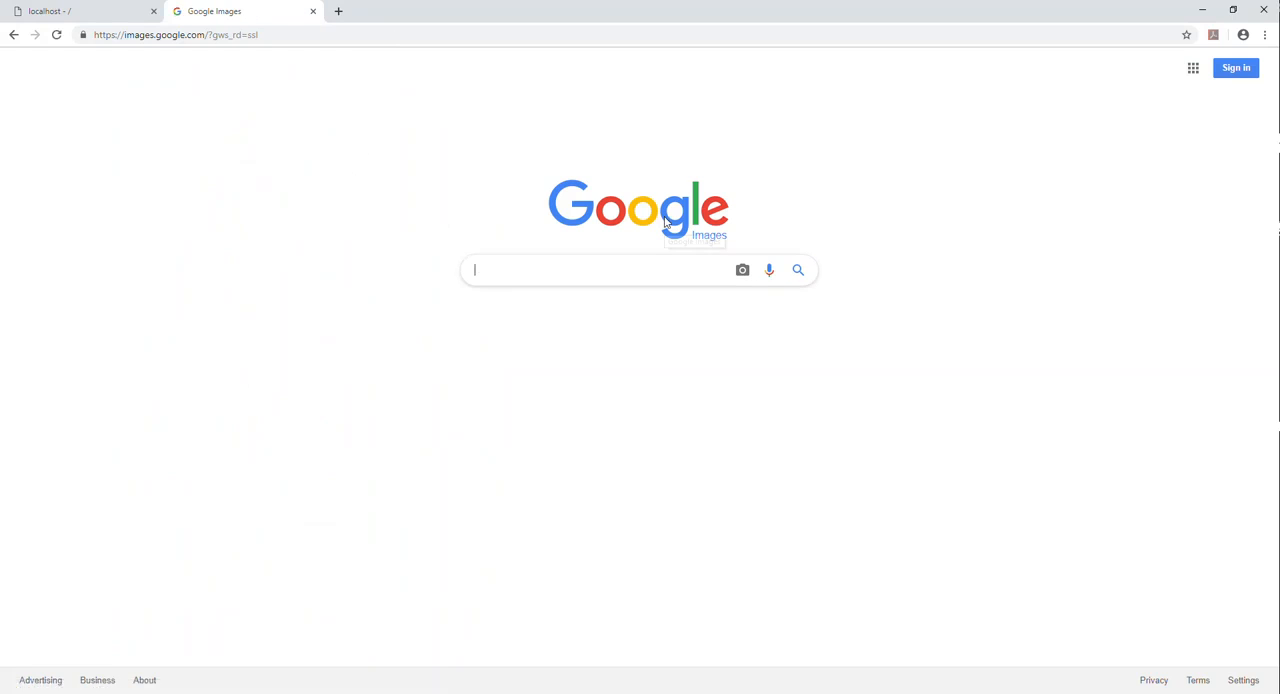
- Search Google Images for iis default page
text(iis def)
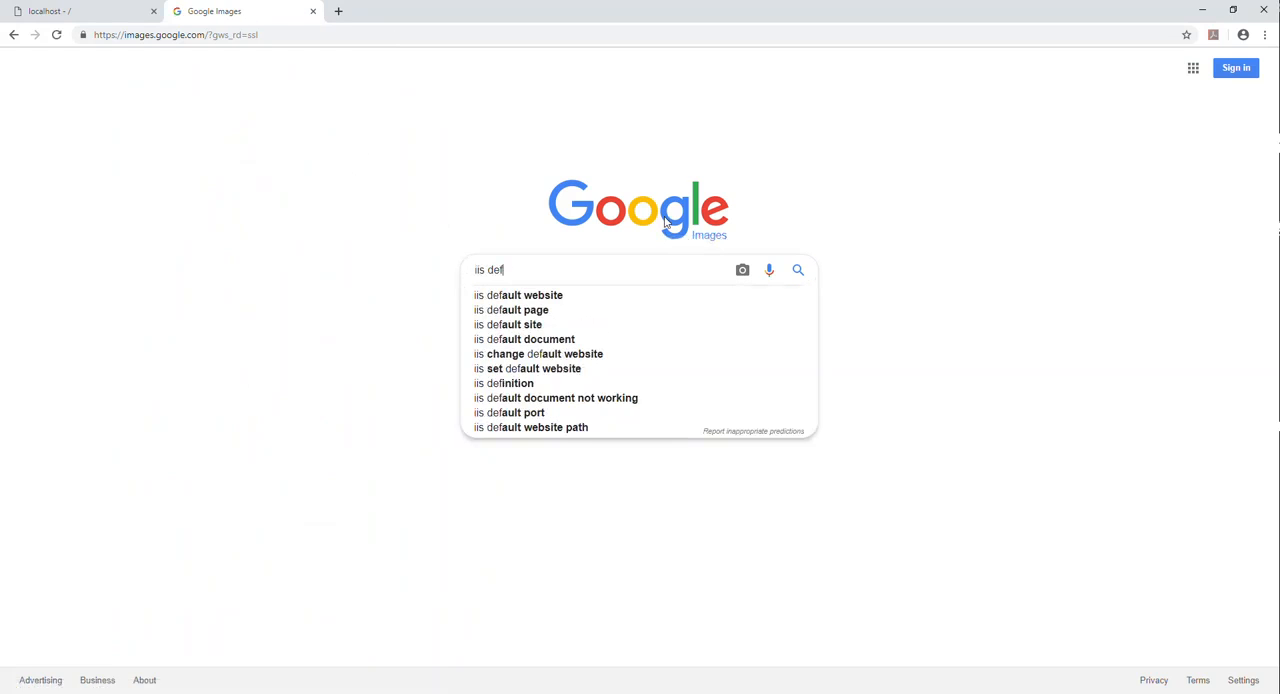
text(ault bg)
key(BackSpace)
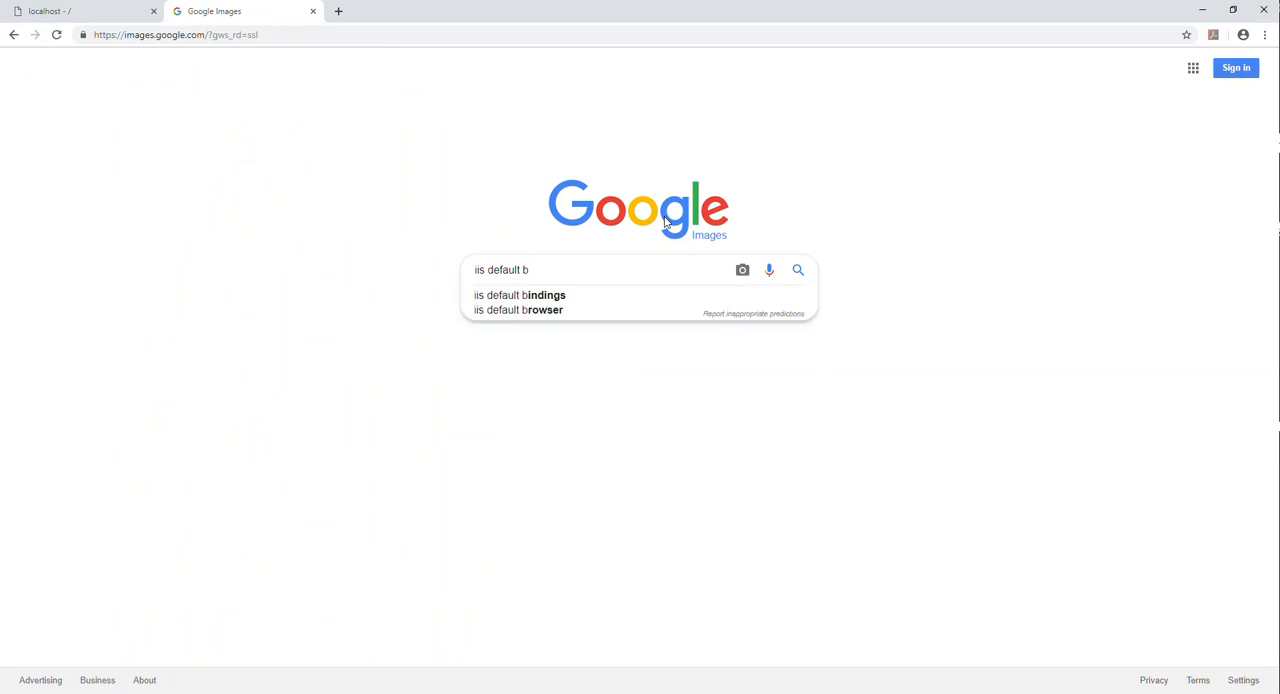
key(BackSpace)
text(page)
key(Return)
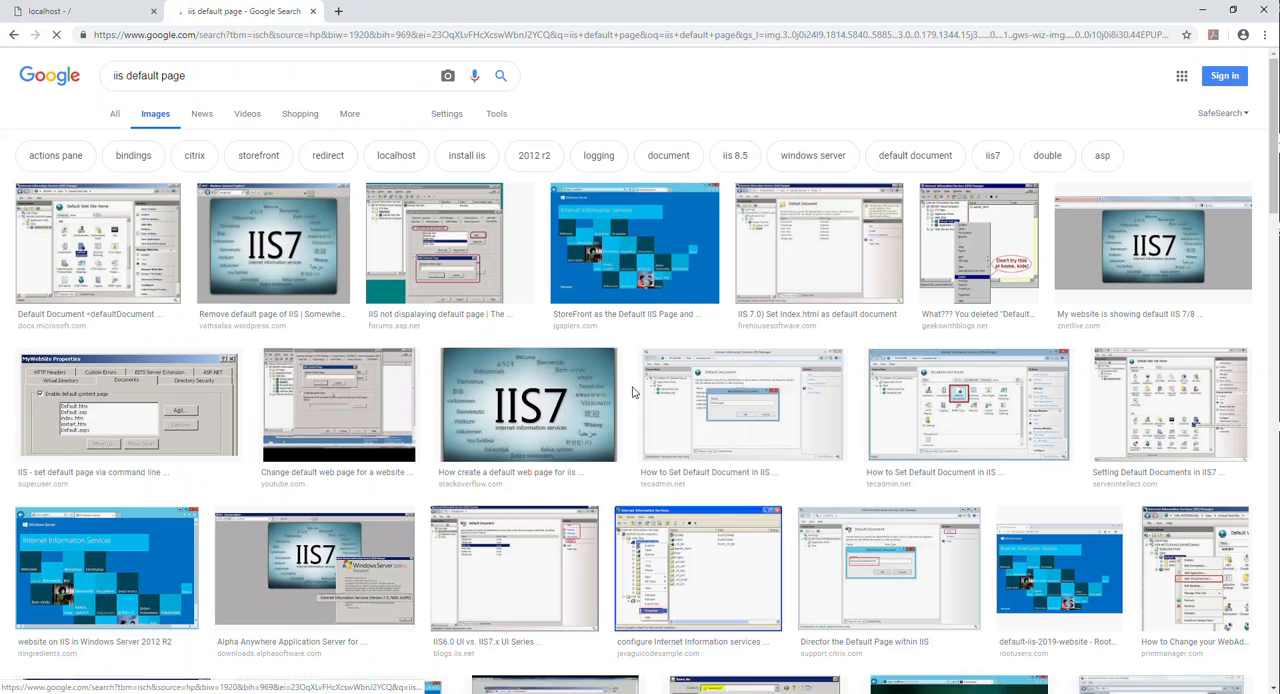
- Preview the blue Internet Information Services image from jgspiers.com, look over its source article, and close the article to return to the preview
click(634, 245)
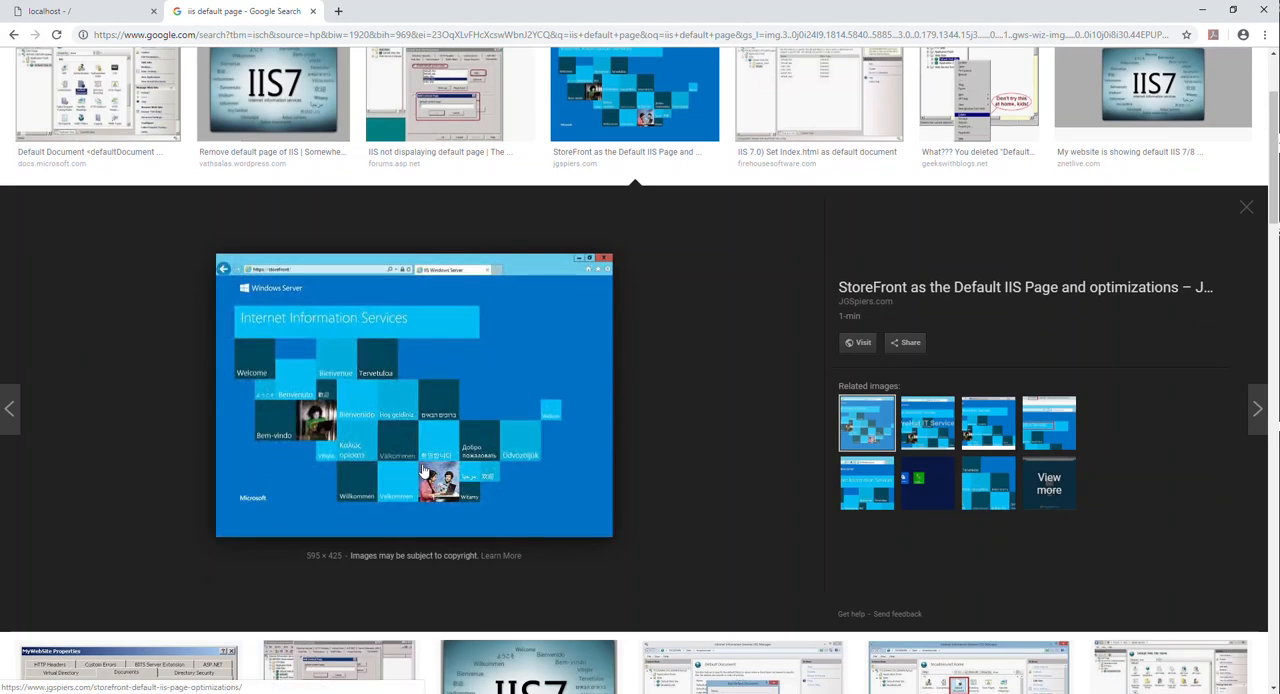
click(540, 300)
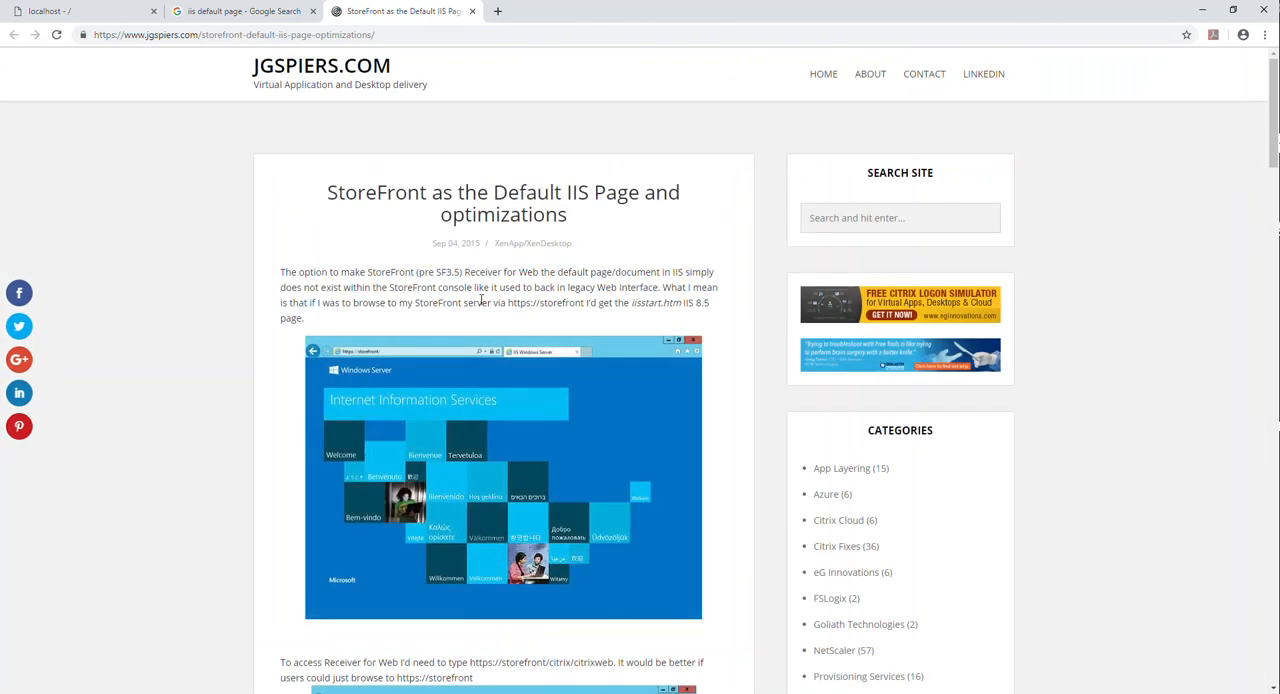
scroll(480, 475, down, 2)
scroll(464, 450, up, 2)
click(250, 11)
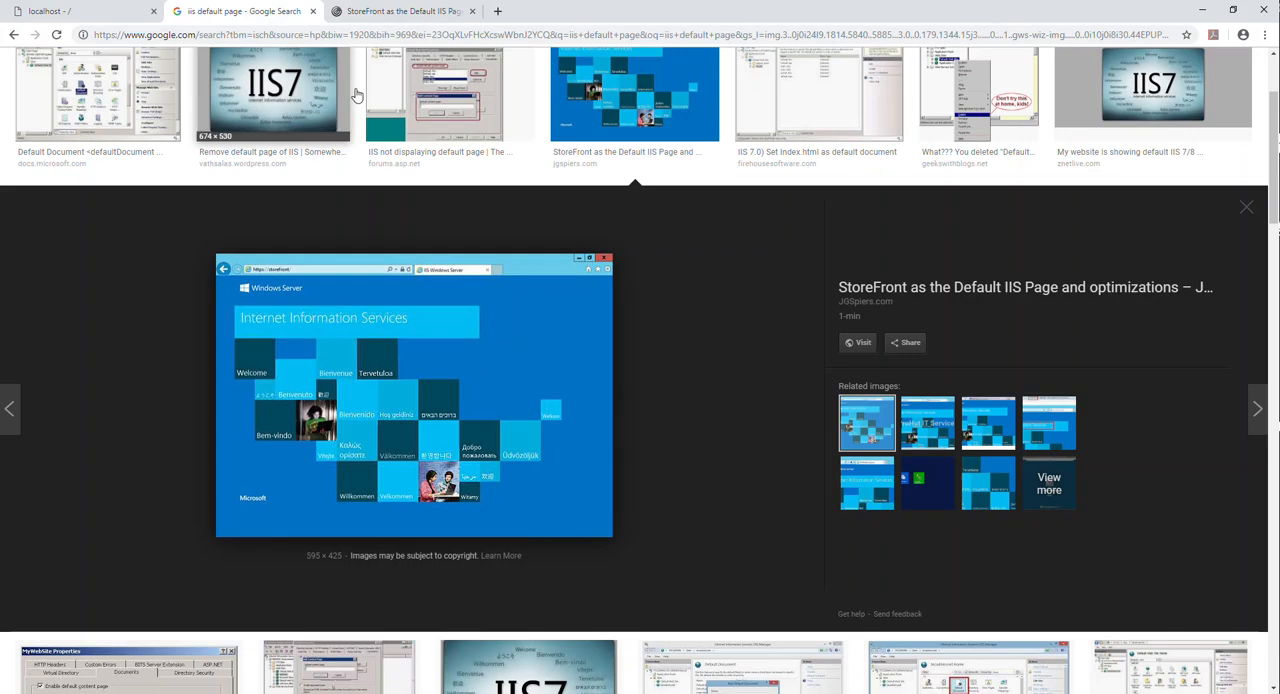
click(474, 11)
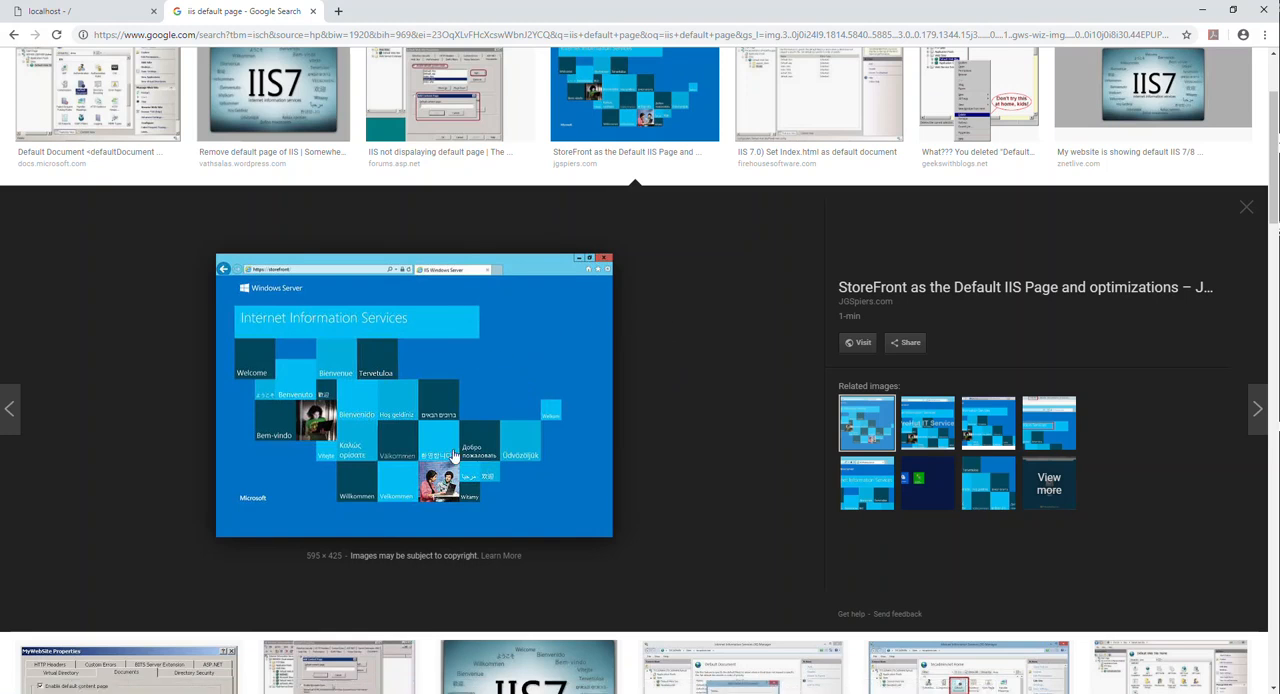
- Open C:\inetpub\wwwroot in a new File Explorer window and arrange it side by side with IIS Manager
key(super+e)
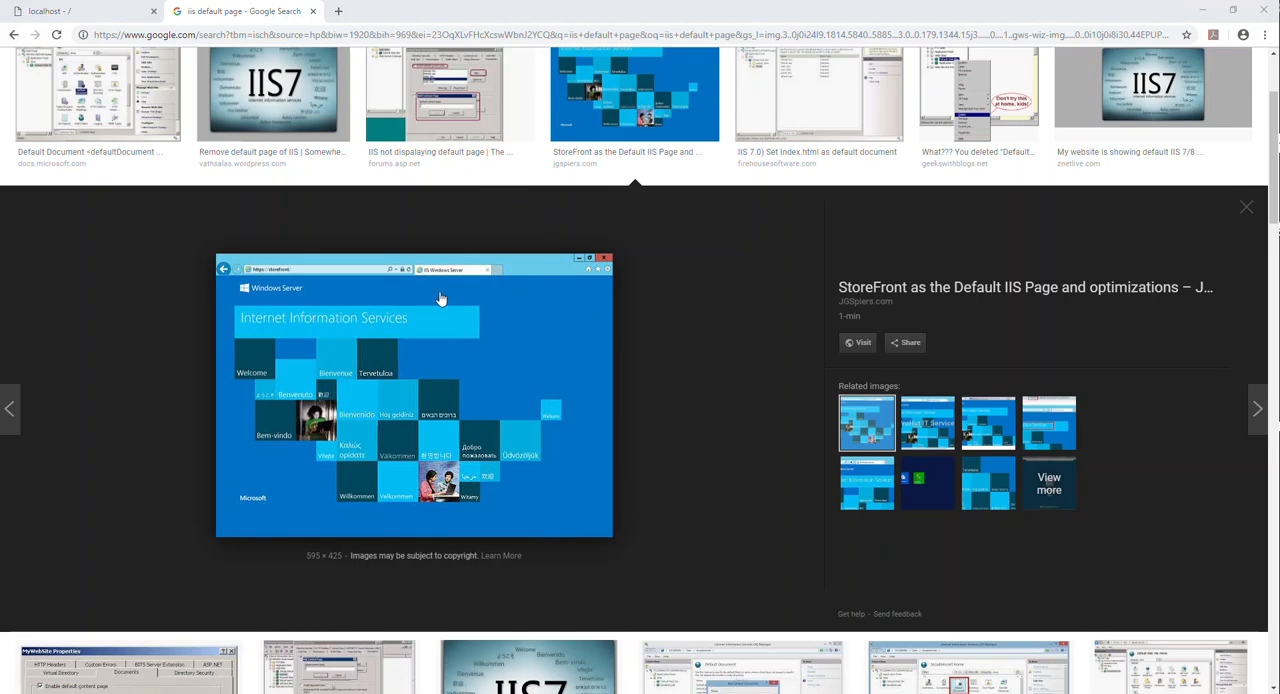
click(713, 147)
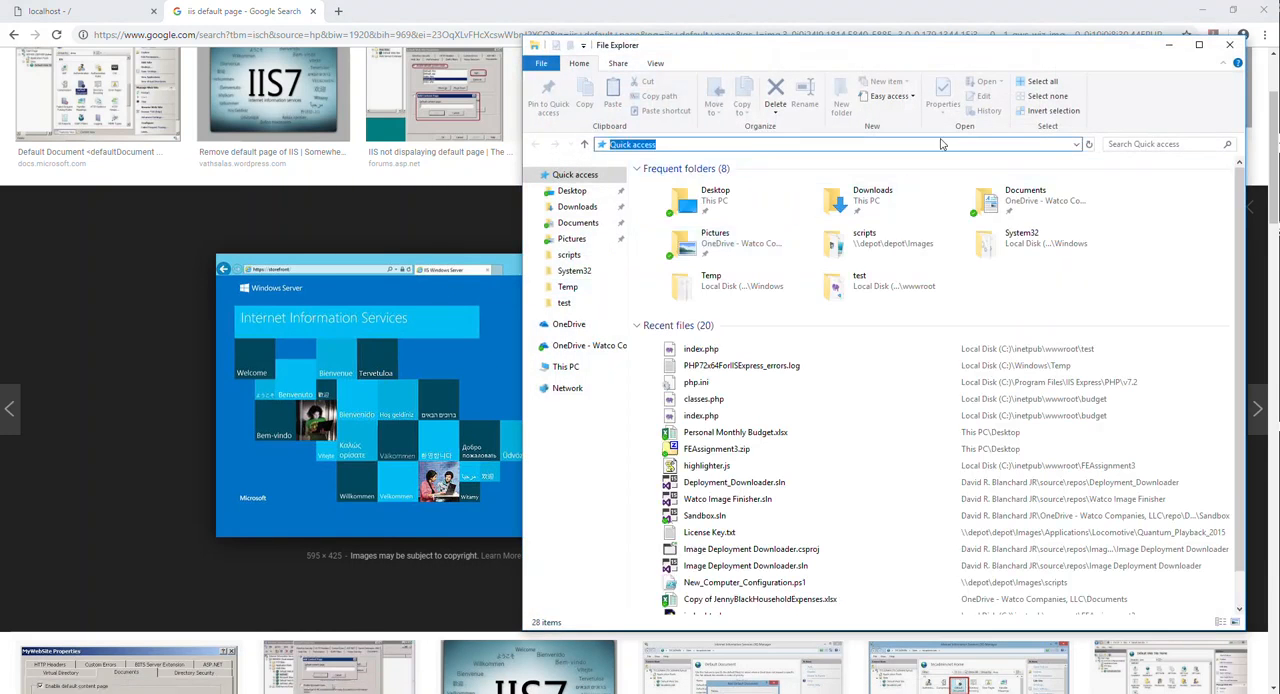
text(C:\in)
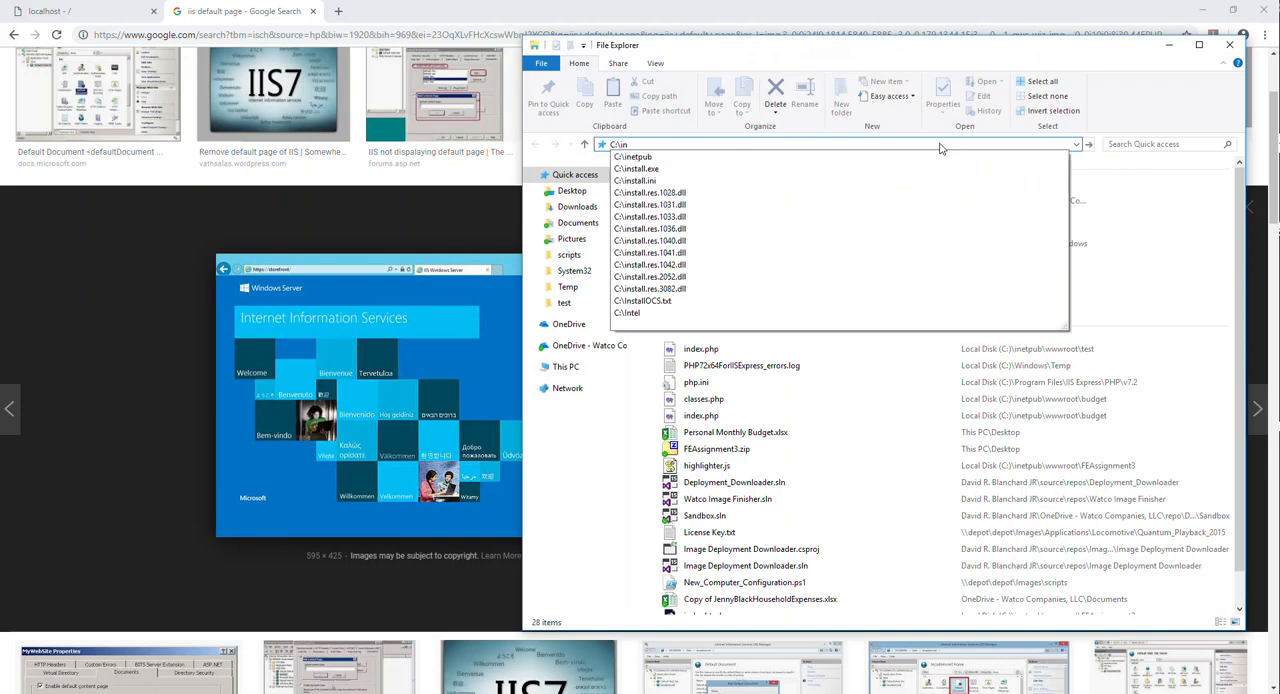
click(641, 158)
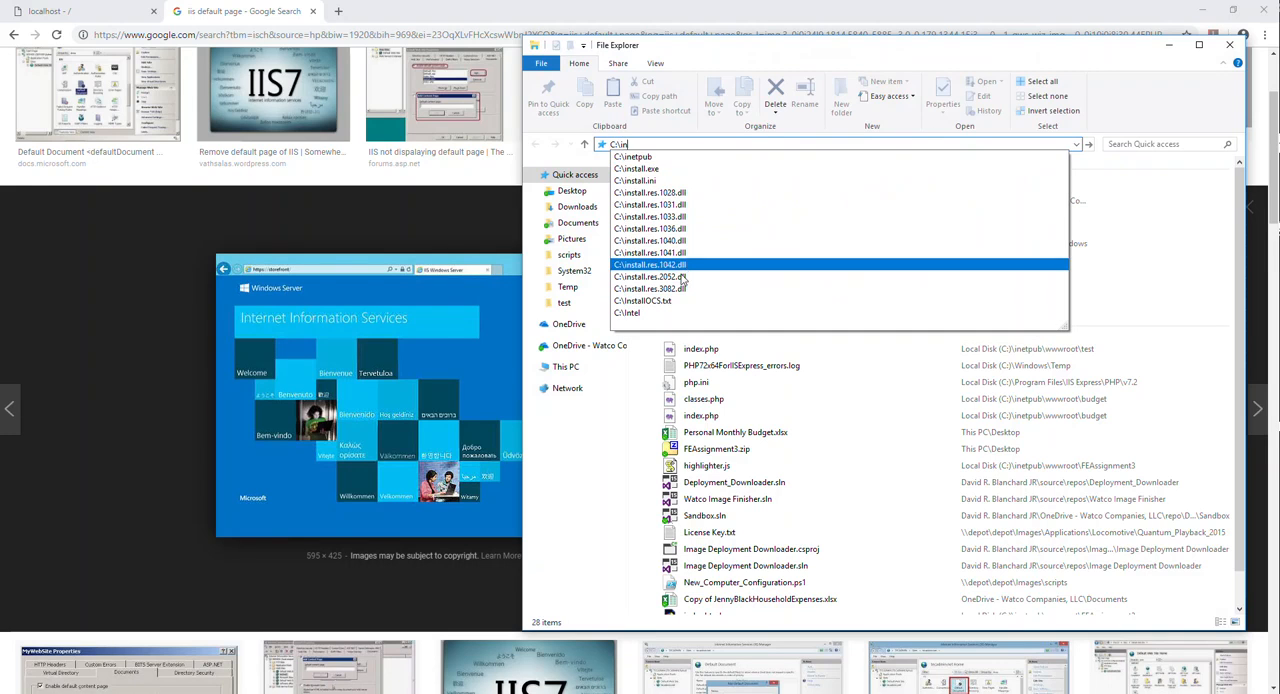
double_click(680, 255)
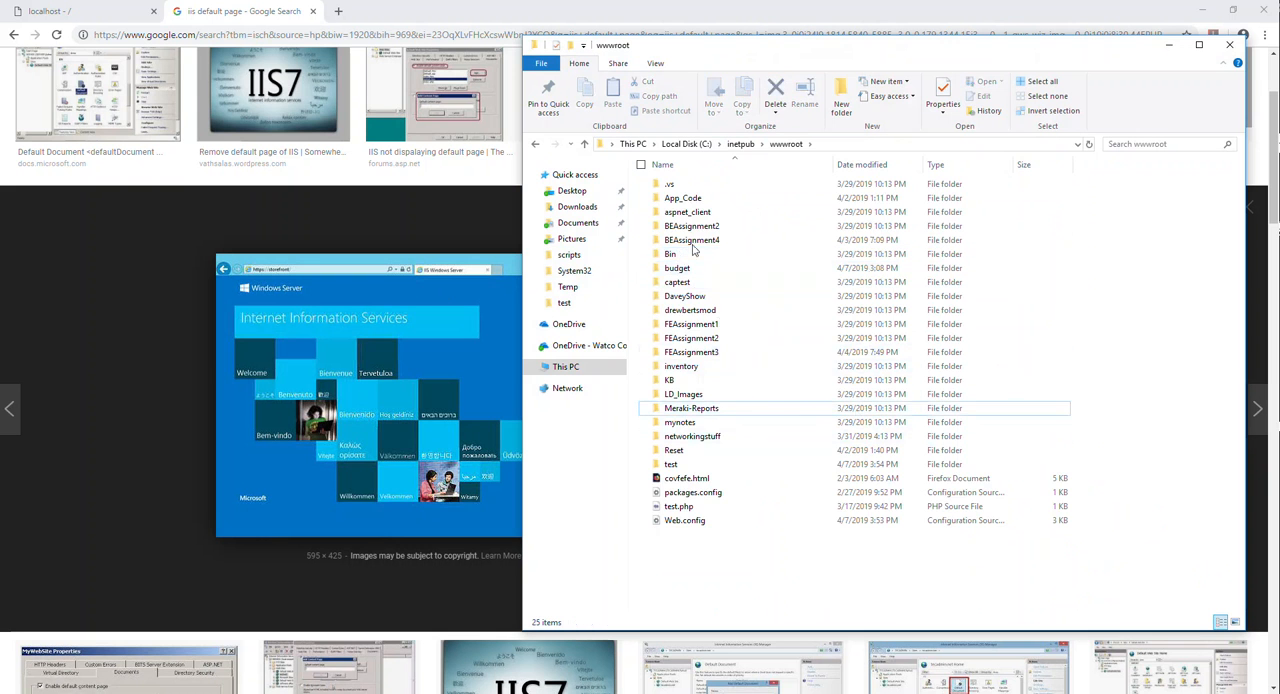
drag(912, 57, 1279, 55)
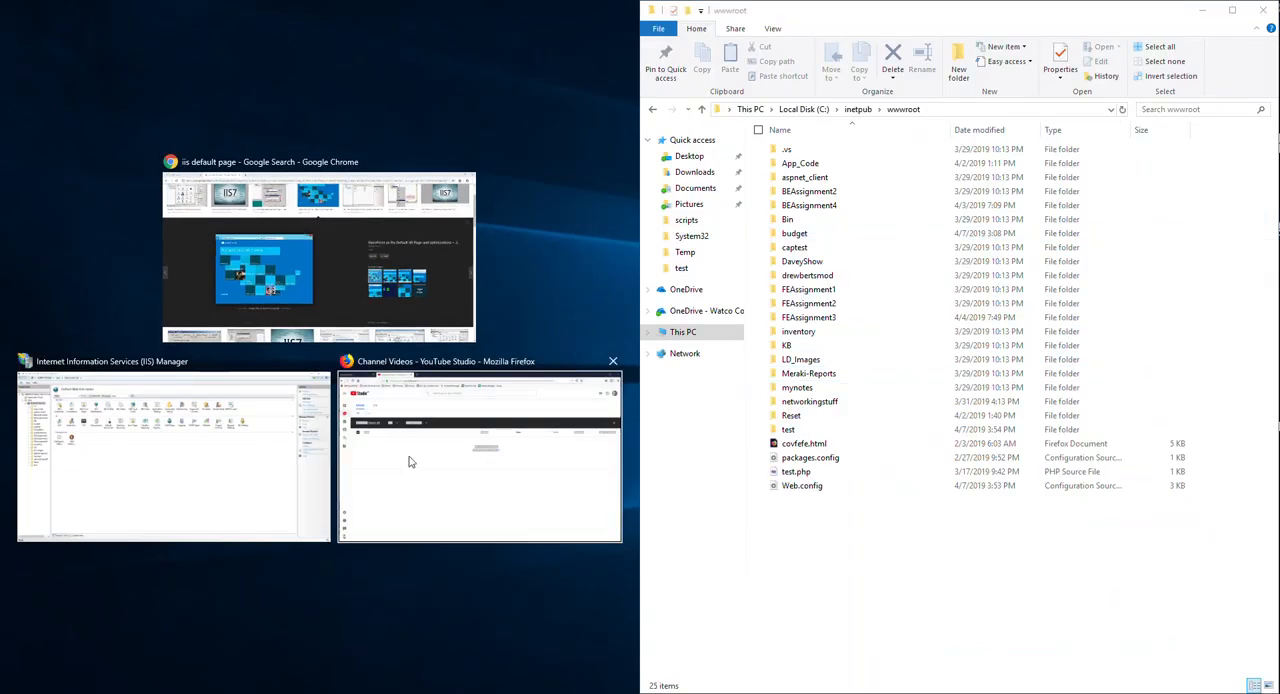
click(245, 368)
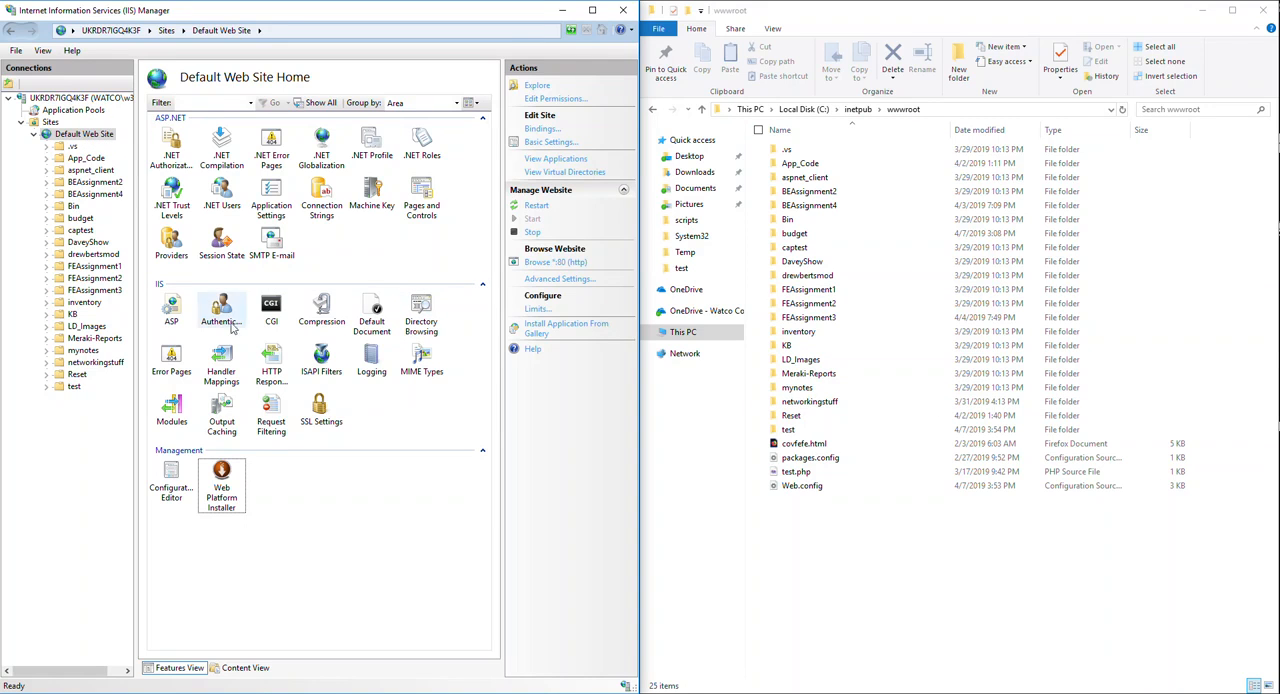
- Switch to Chrome, close the iis default page image search, and place the localhost listing beside the wwwroot folder
key(alt+Tab)
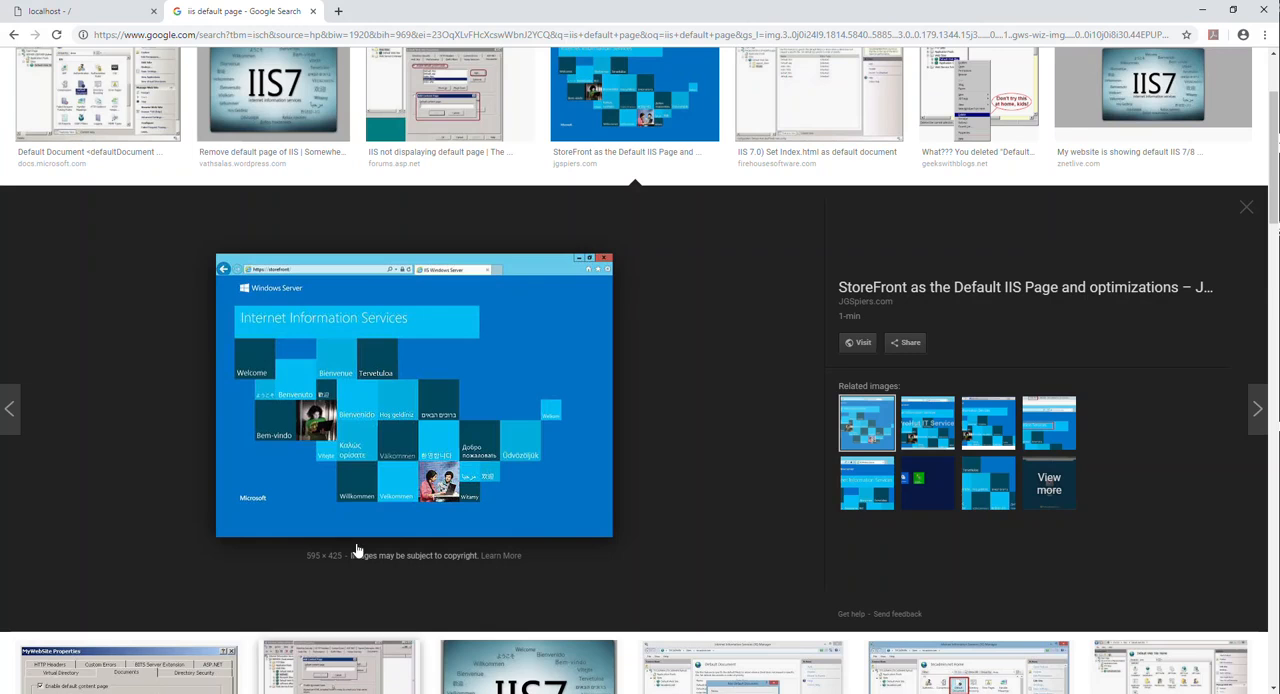
click(313, 11)
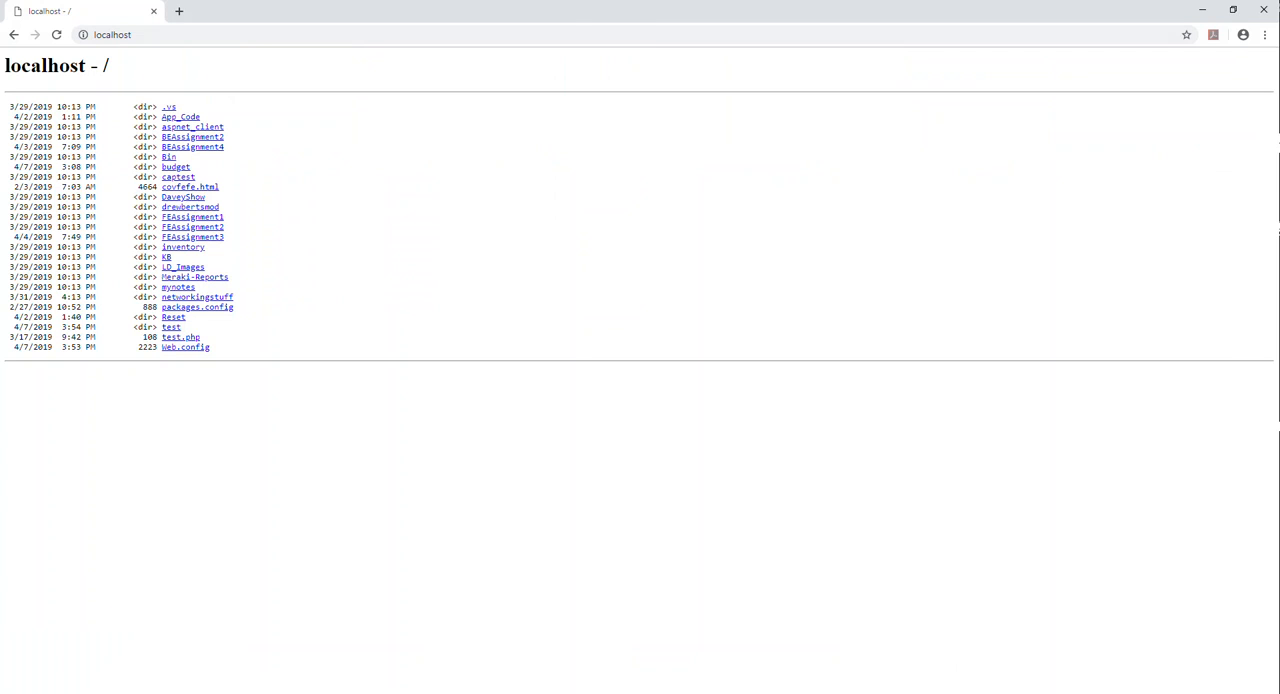
key(super+Left)
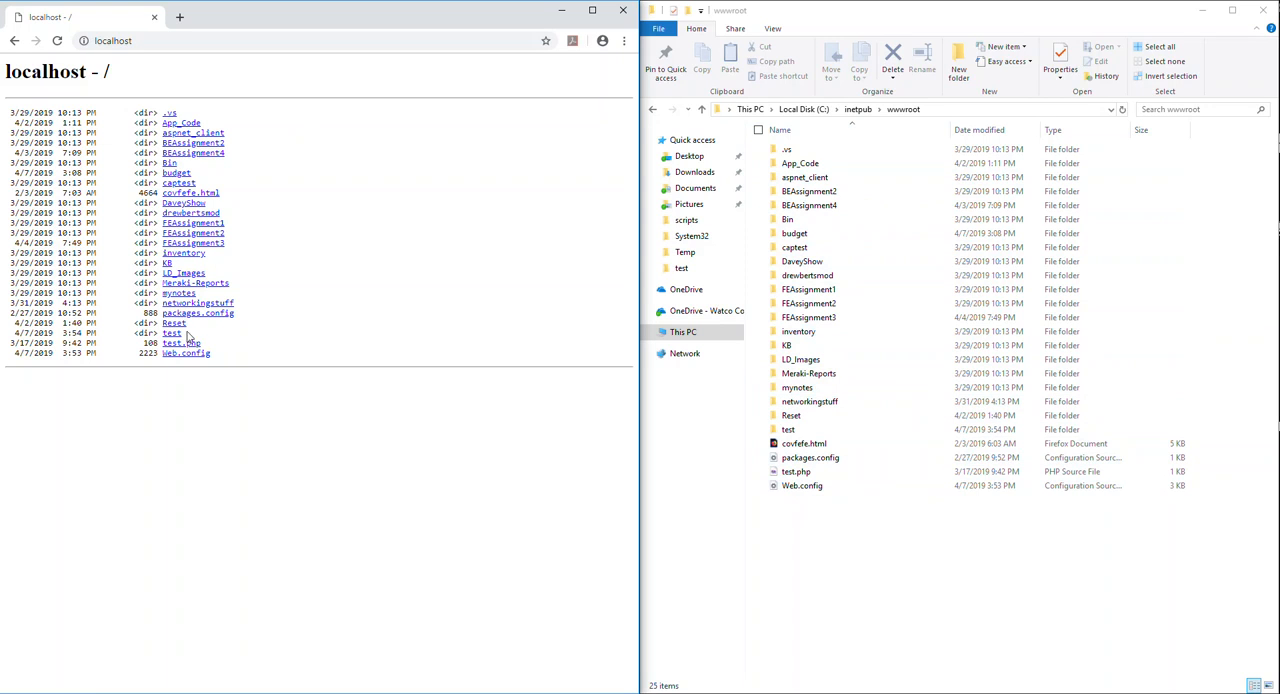
- Compare the wwwroot folder with the localhost listing and the Default Web Site folders in IIS Manager, ending back in Chrome
click(782, 562)
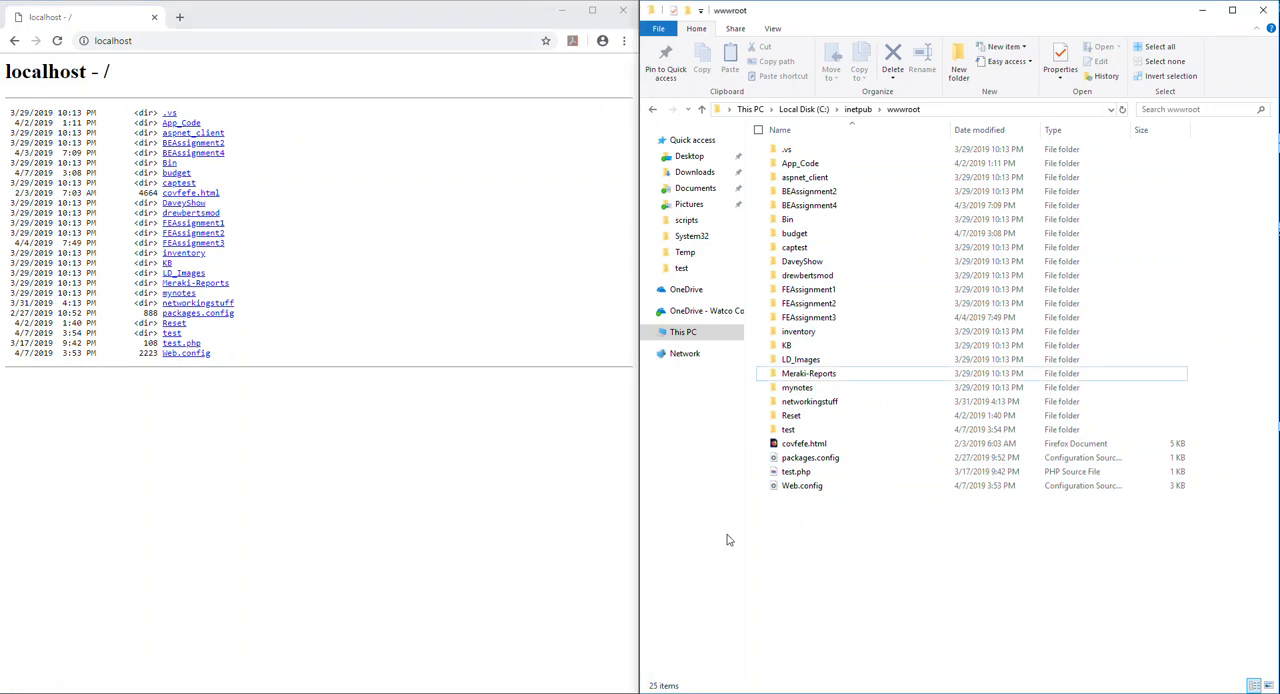
click(533, 135)
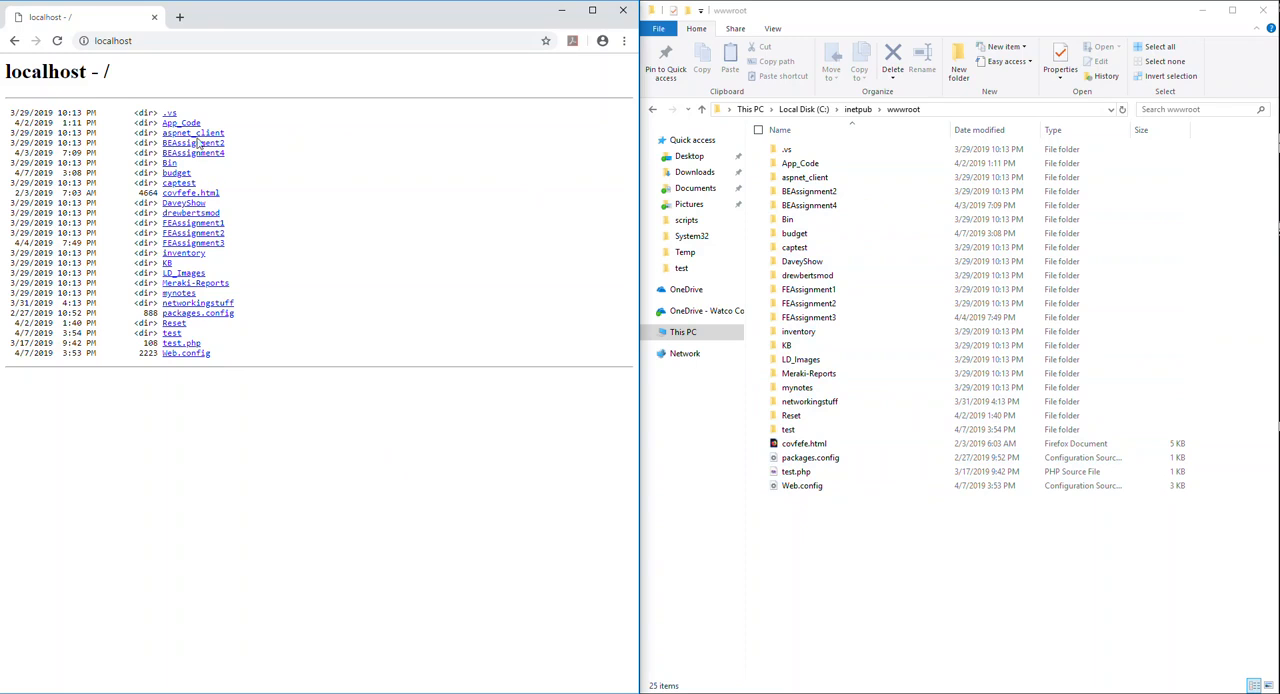
click(562, 10)
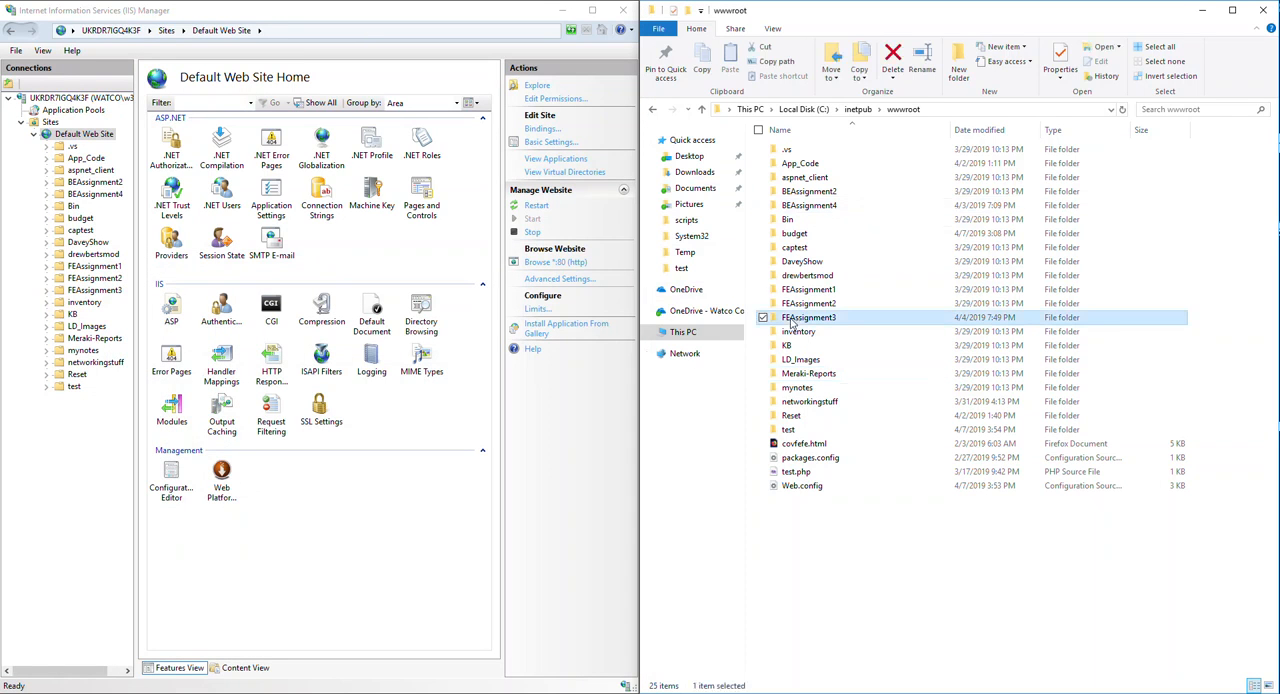
click(891, 322)
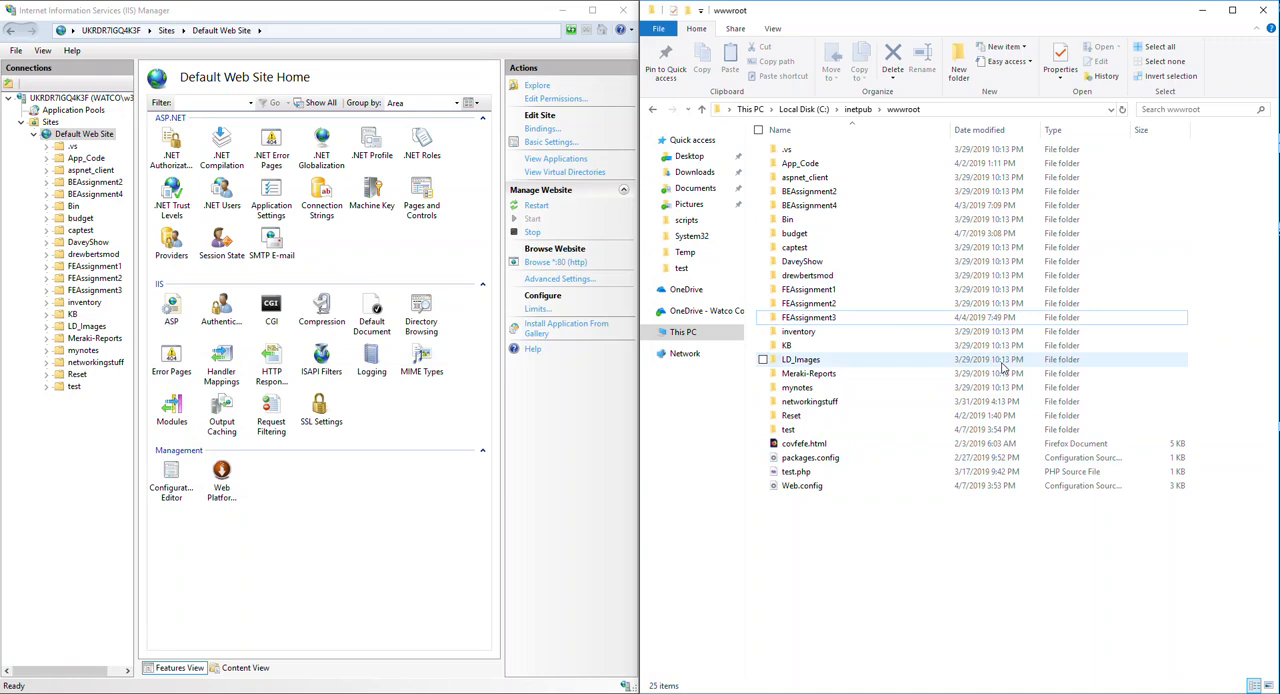
click(910, 557)
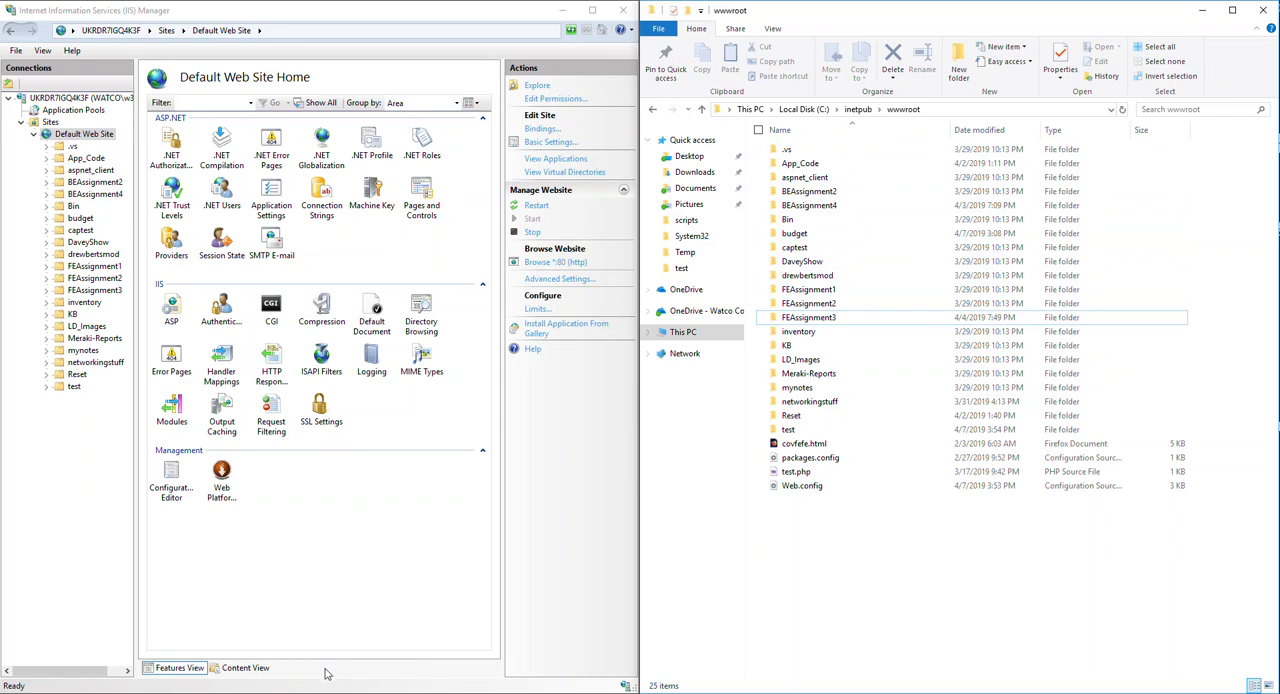
click(290, 692)
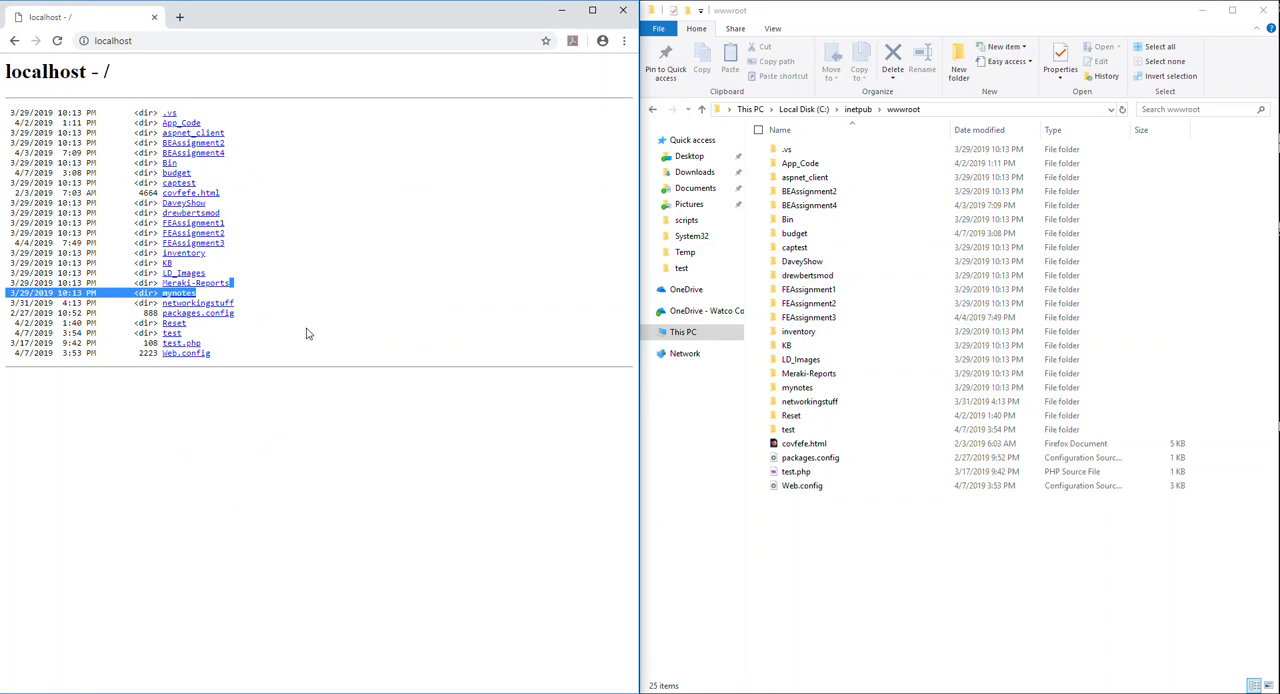
- Compare the localhost root listing with wwwroot, view the test folder's page from the listing, and return to the root
click(376, 430)
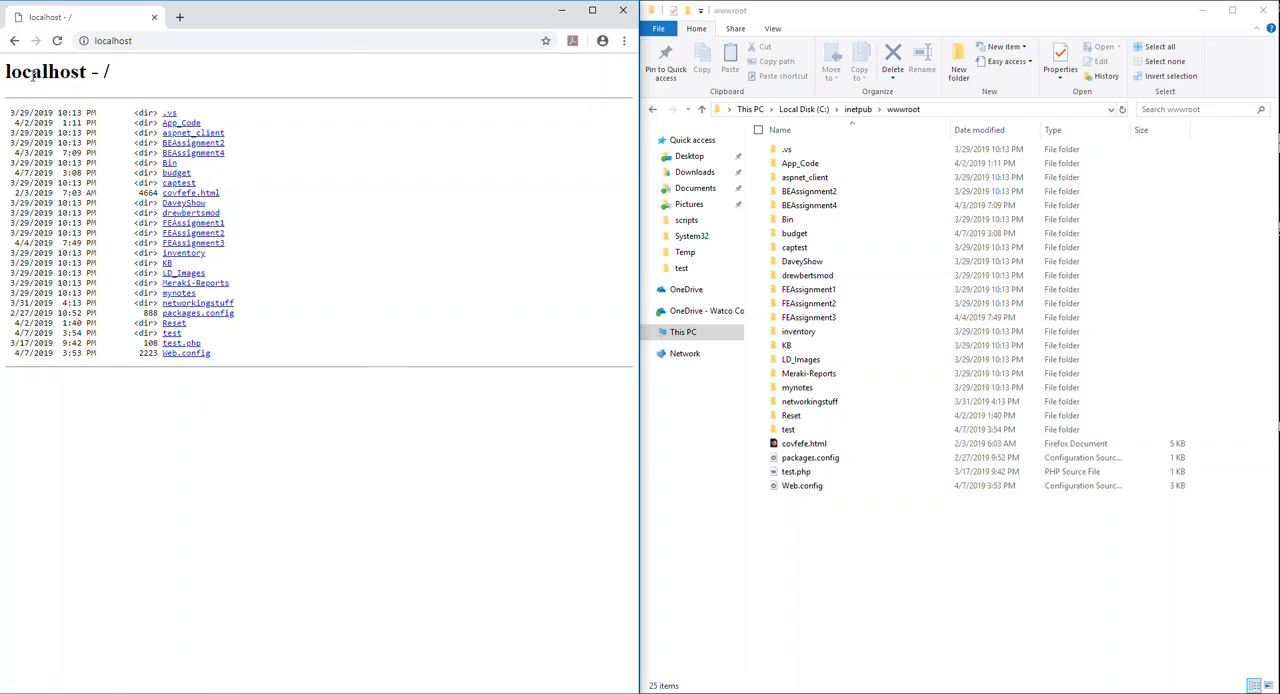
drag(7, 77, 155, 73)
click(143, 76)
click(827, 549)
click(393, 453)
click(775, 563)
click(370, 482)
click(174, 334)
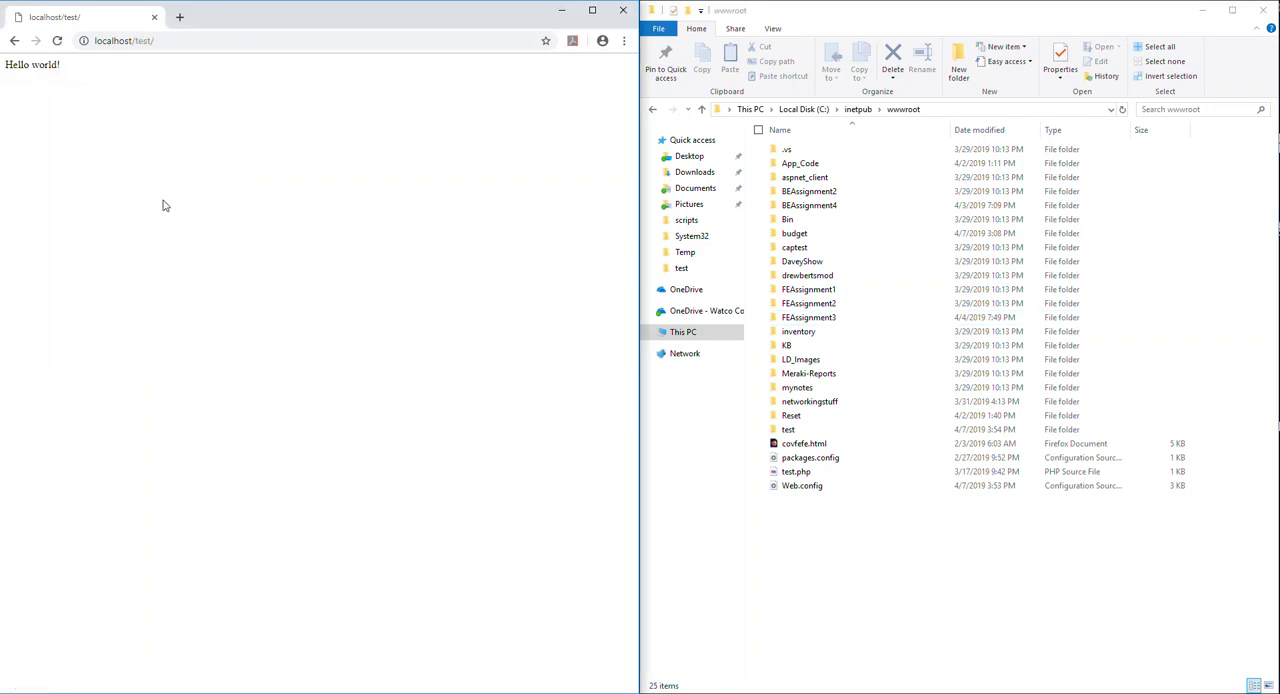
click(15, 41)
- Open test.php from the wwwroot folder in Visual Studio Code
click(783, 476)
right_click(783, 476)
click(886, 614)
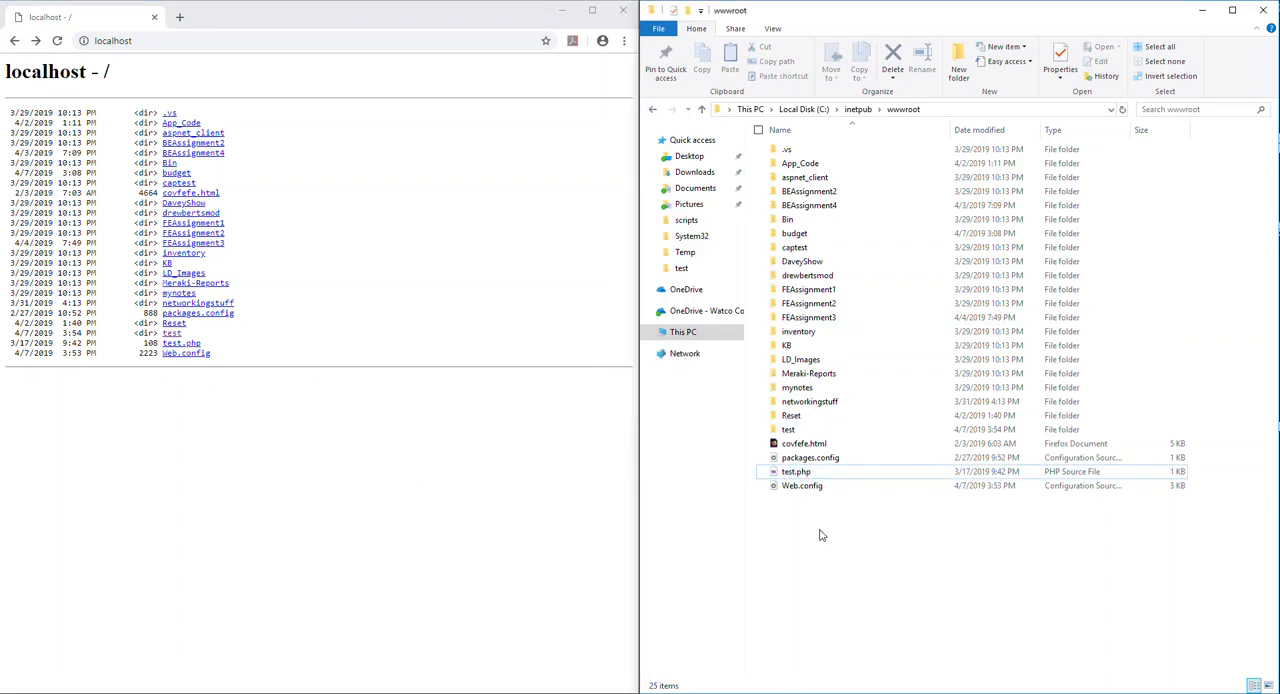
click(790, 477)
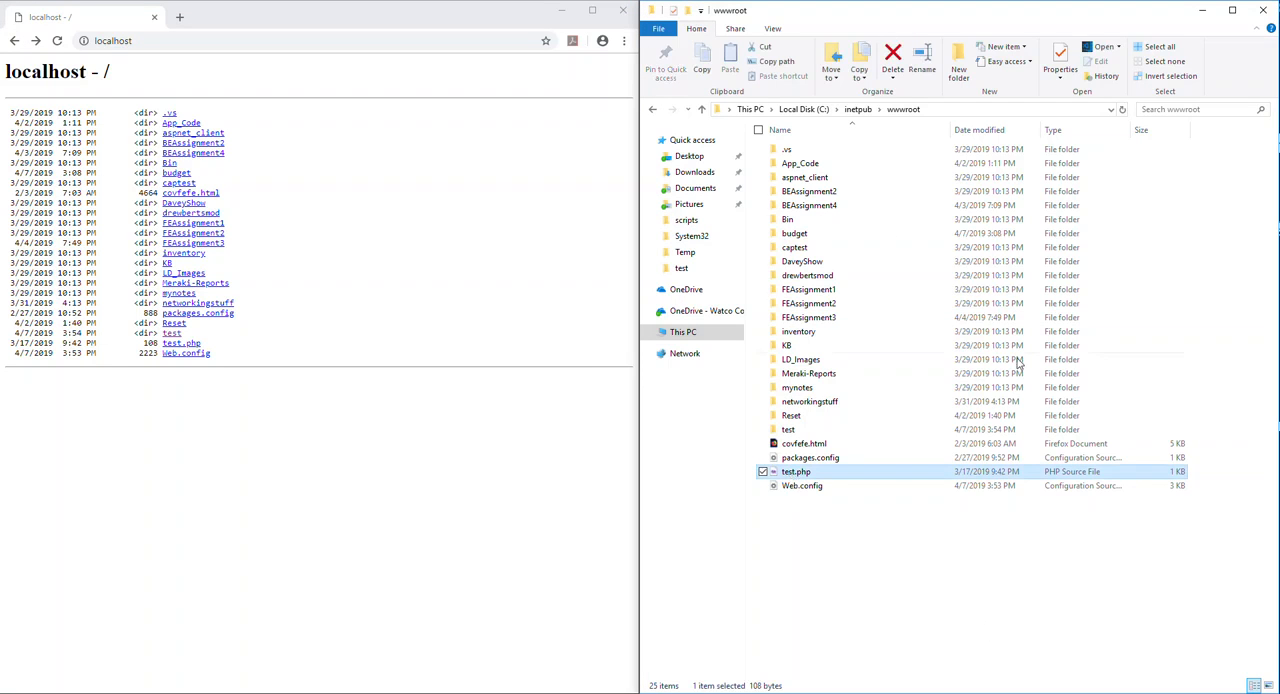
right_click(866, 545)
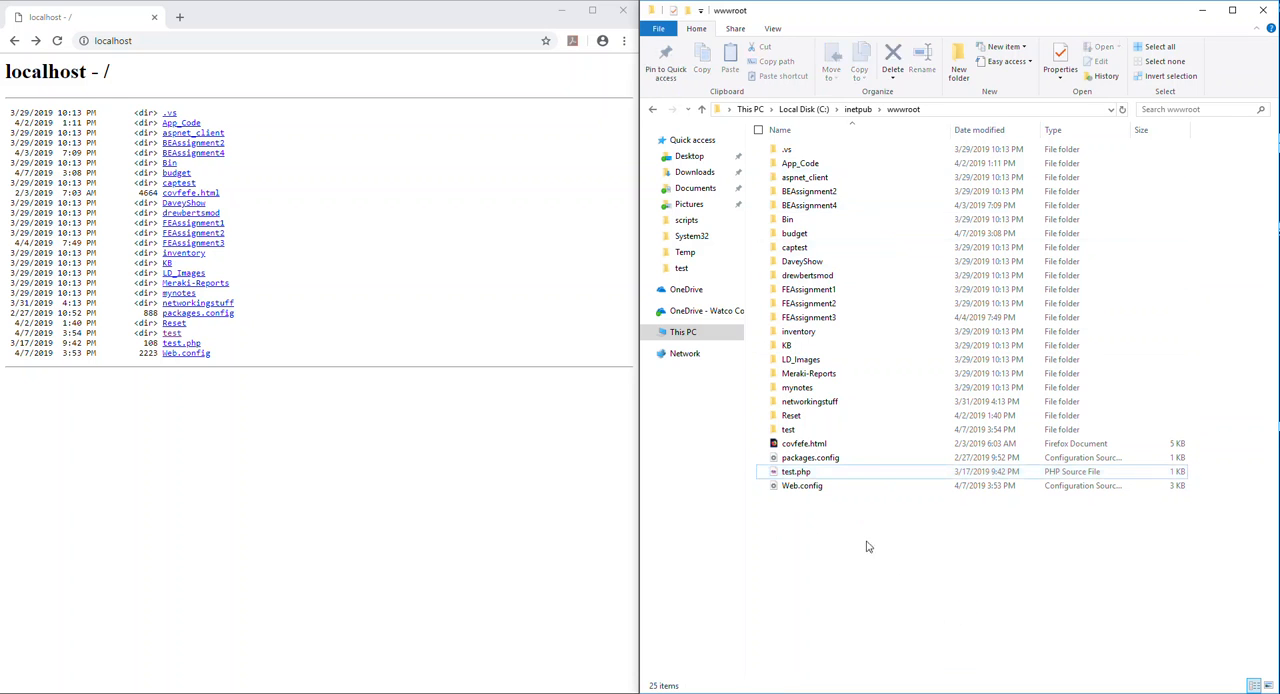
click(862, 597)
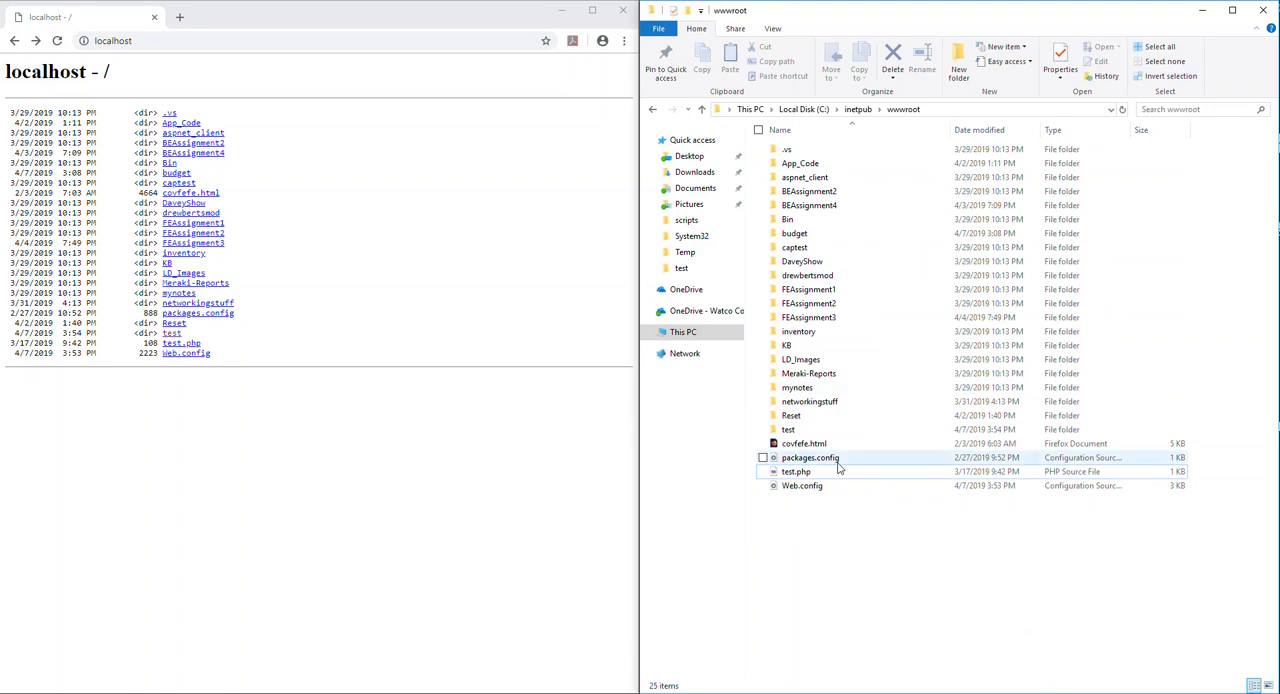
right_click(806, 474)
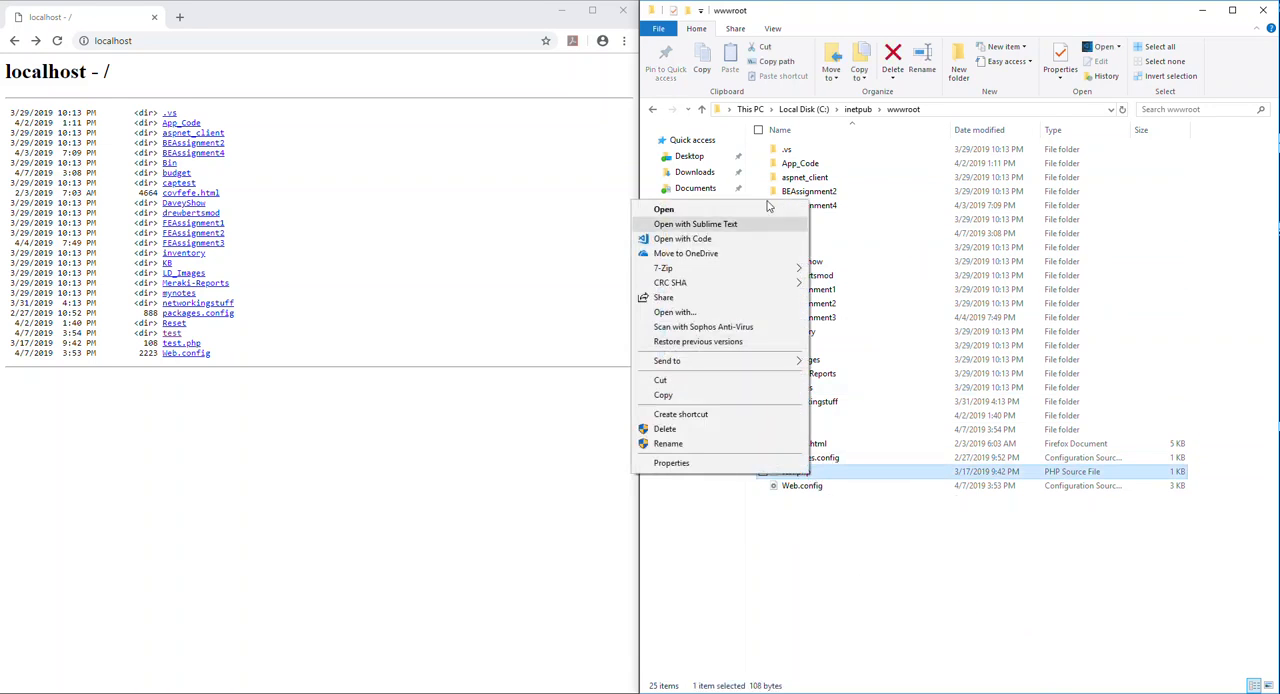
click(705, 239)
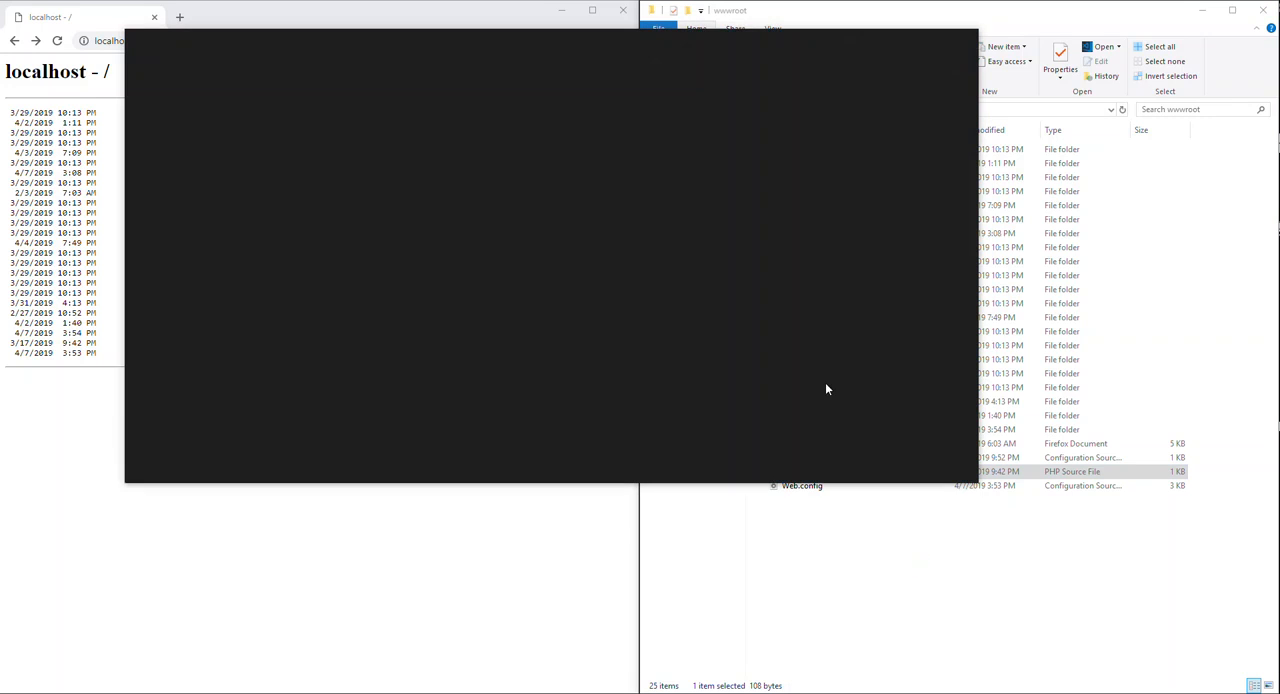
- Replace the for loop in test.php with a phpinfo(); call between the PHP tags
drag(656, 56, 668, 94)
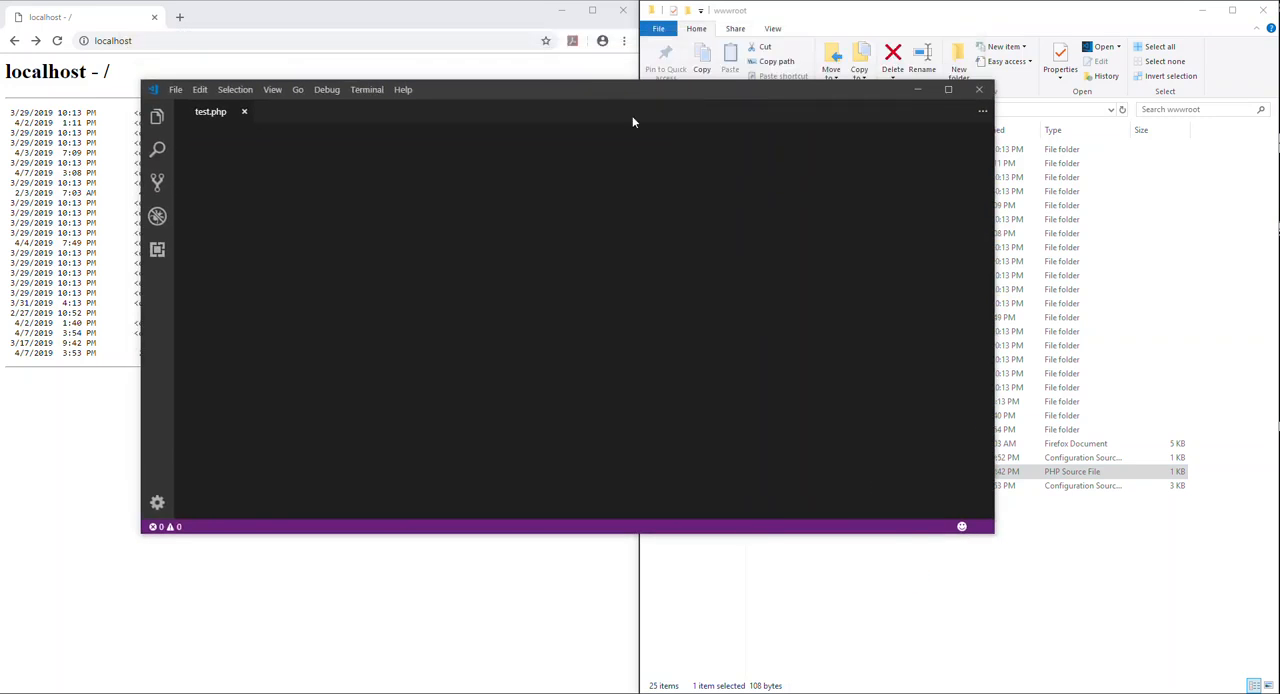
drag(333, 167, 235, 142)
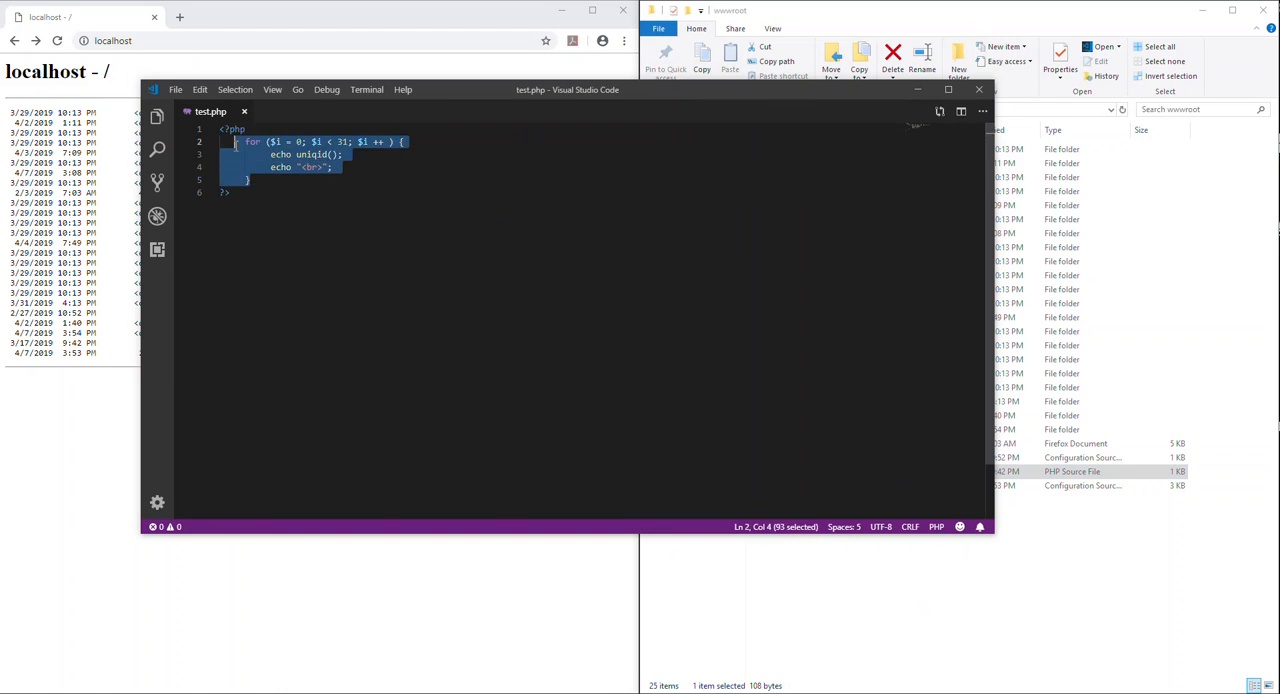
key(BackSpace)
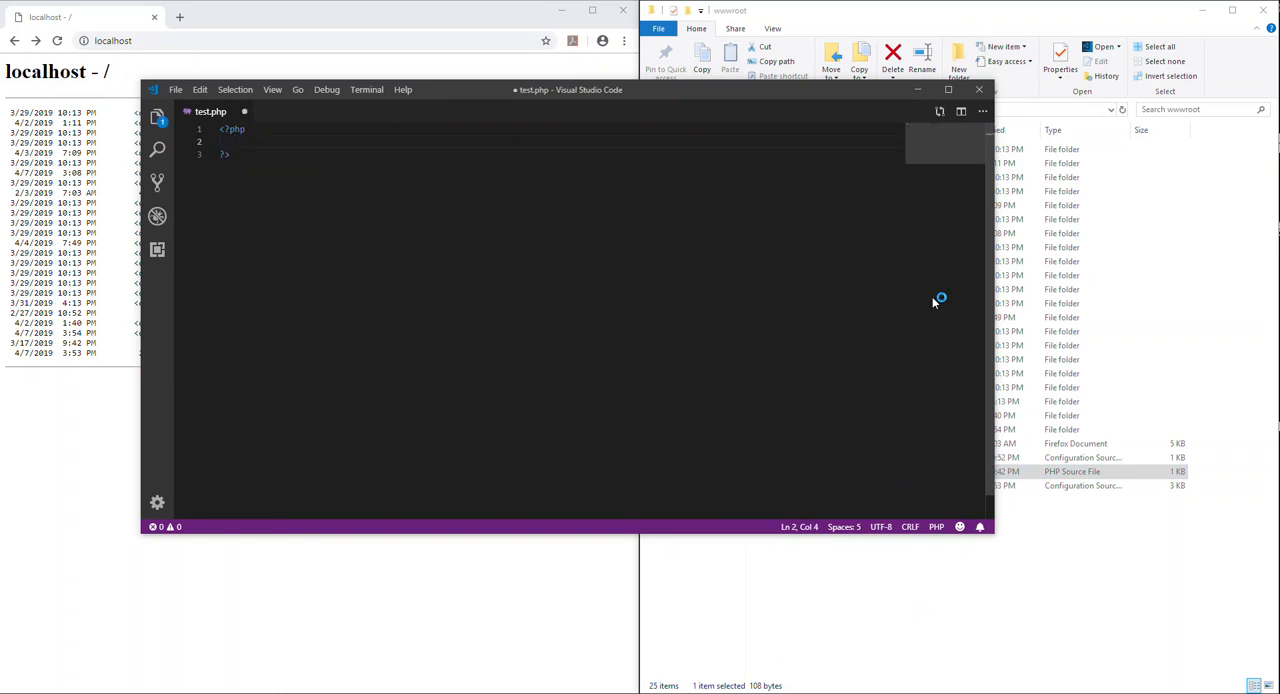
text(ph)
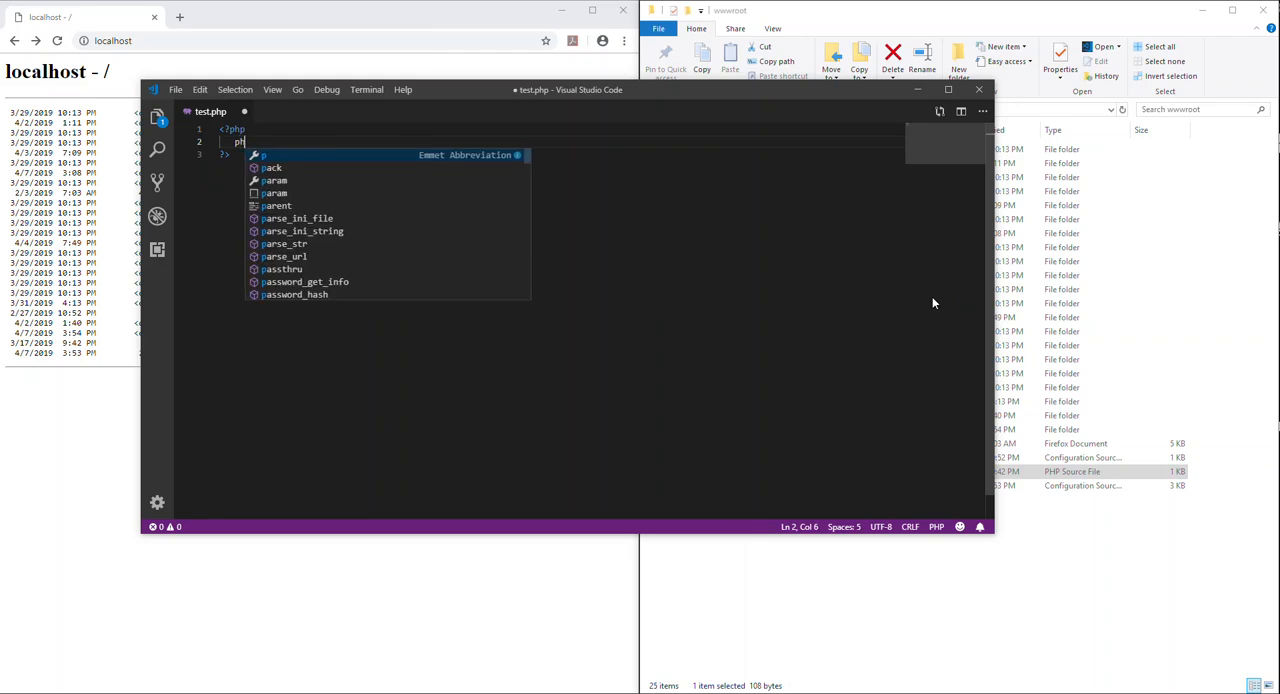
text(pinfo();)
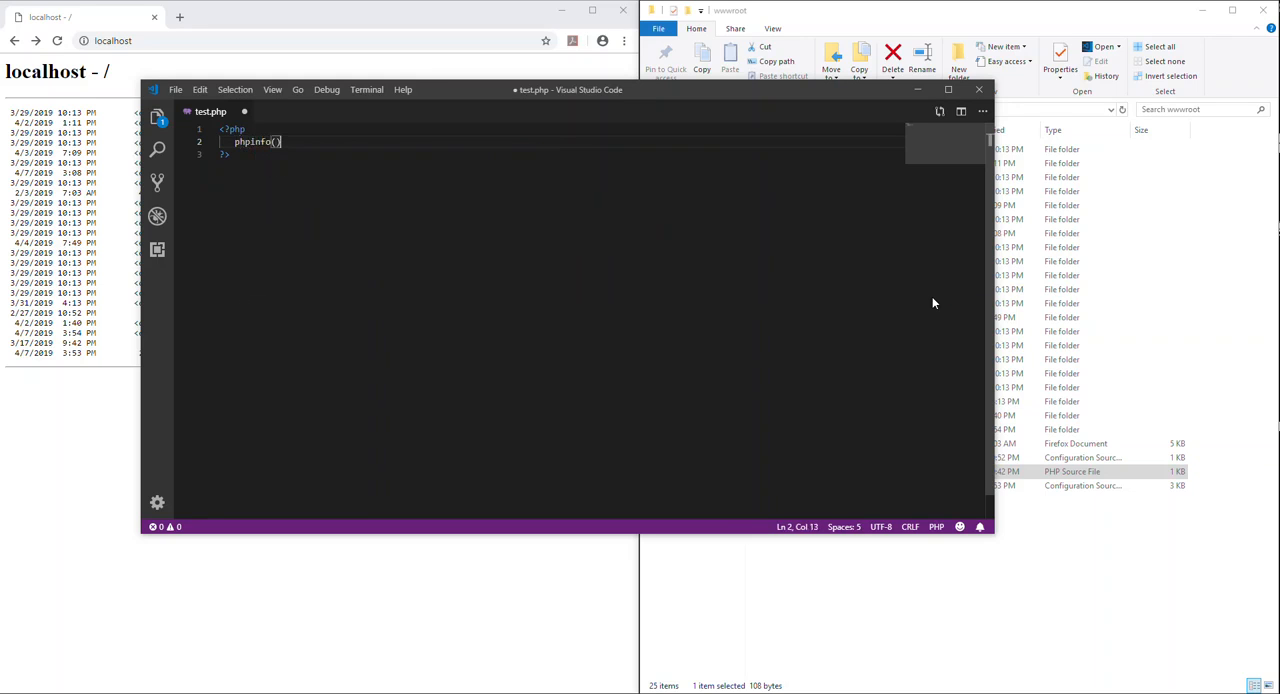
click(339, 174)
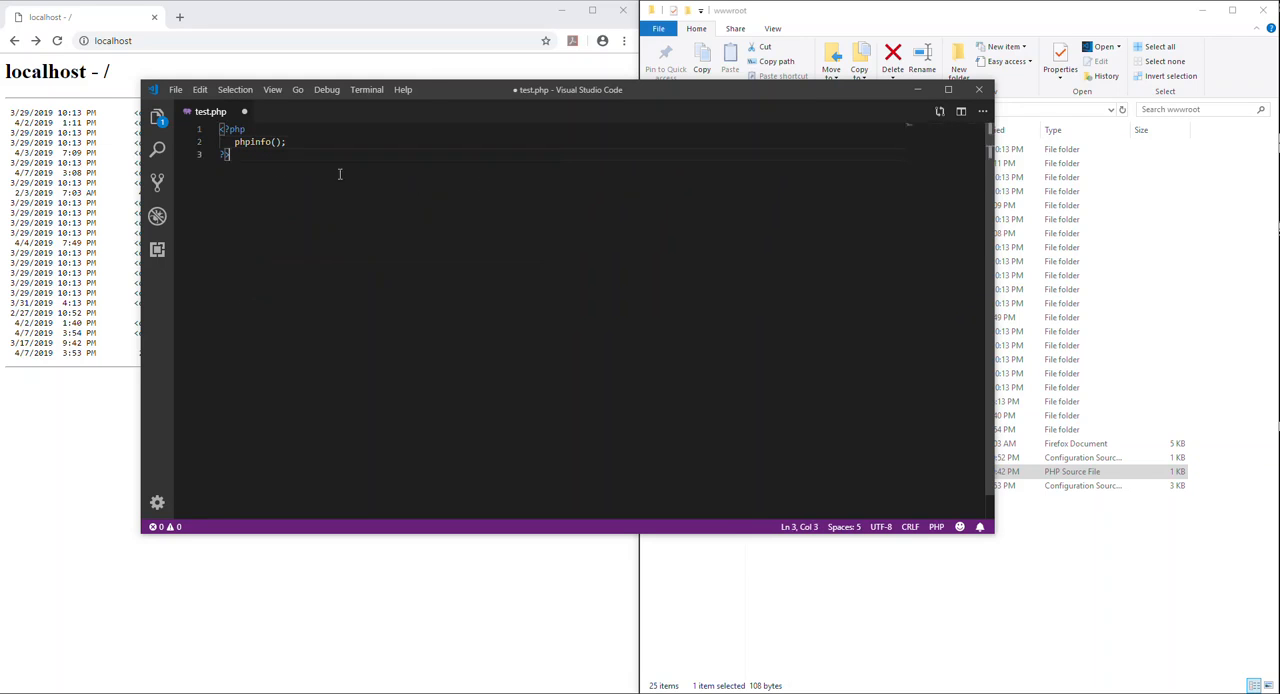
- Save test.php with administrator rights and close Visual Studio Code
click(300, 130)
key(ctrl+s)
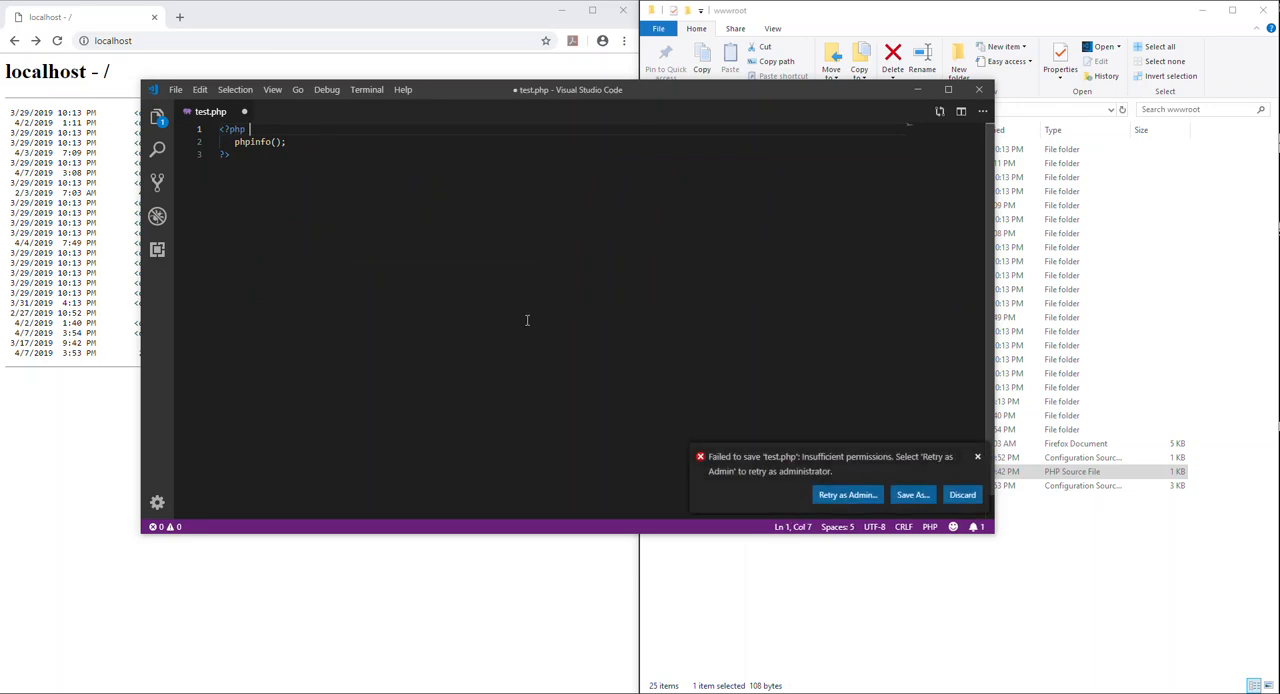
click(866, 489)
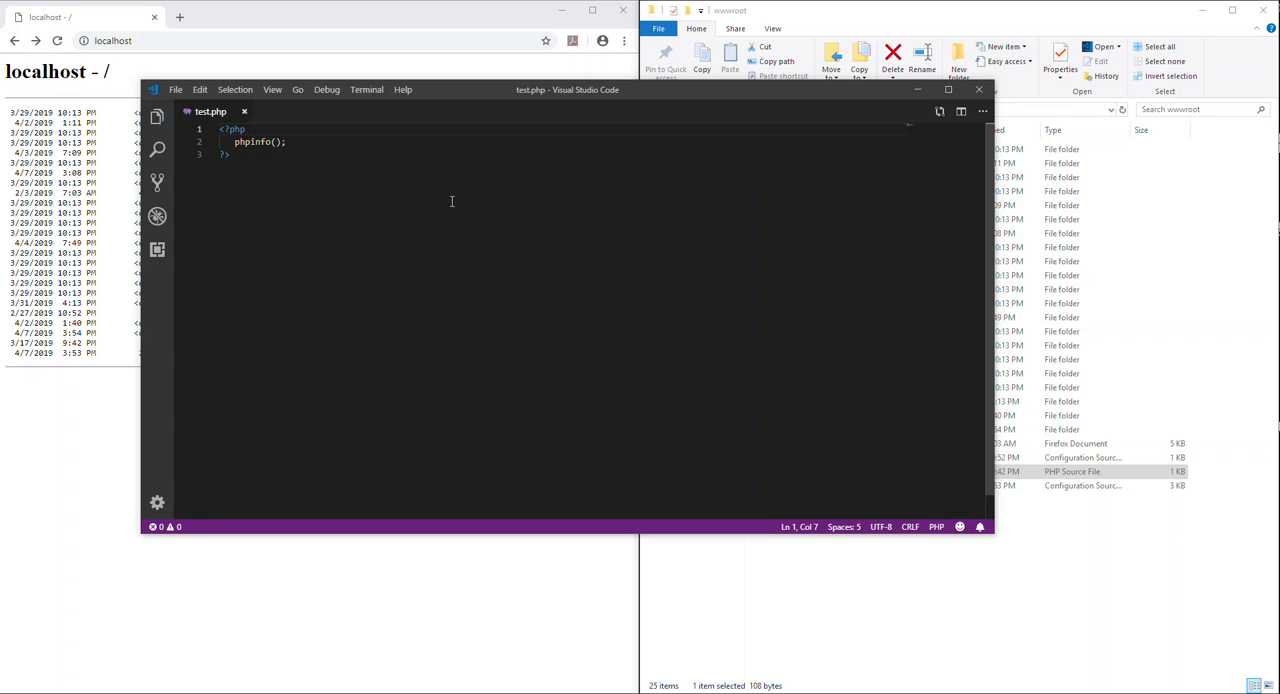
click(512, 277)
click(979, 90)
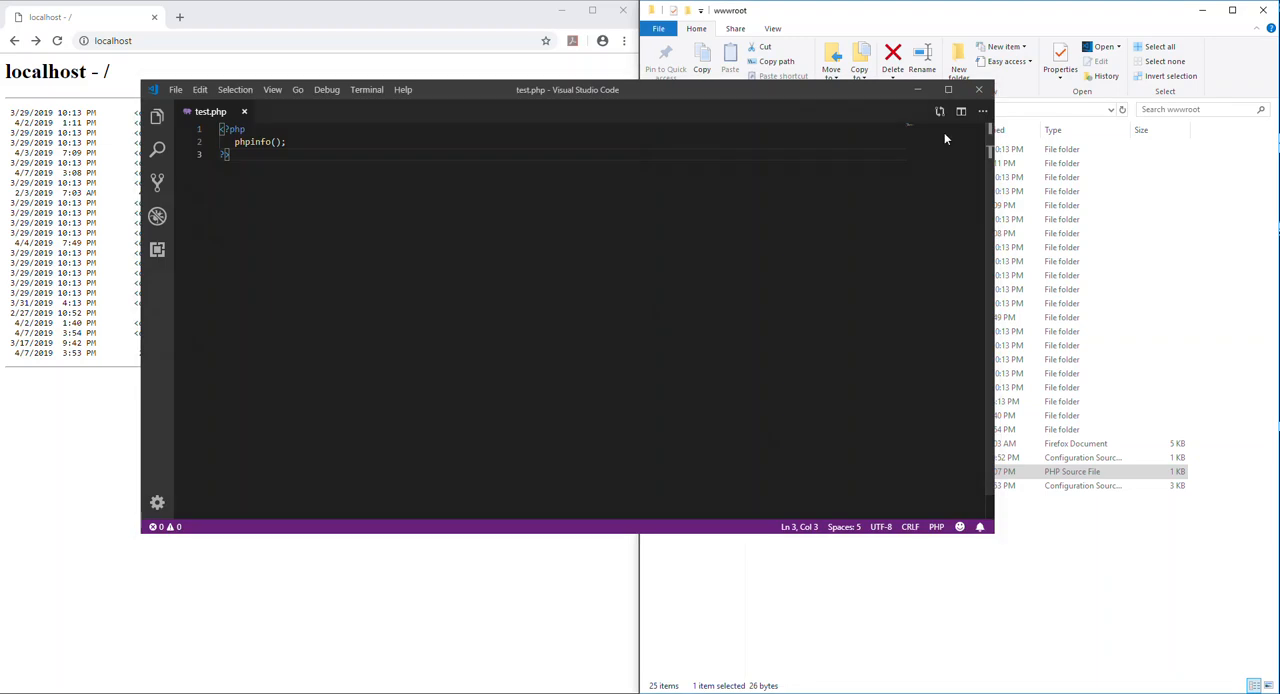
click(898, 551)
- Load localhost/test.php in Chrome
click(389, 424)
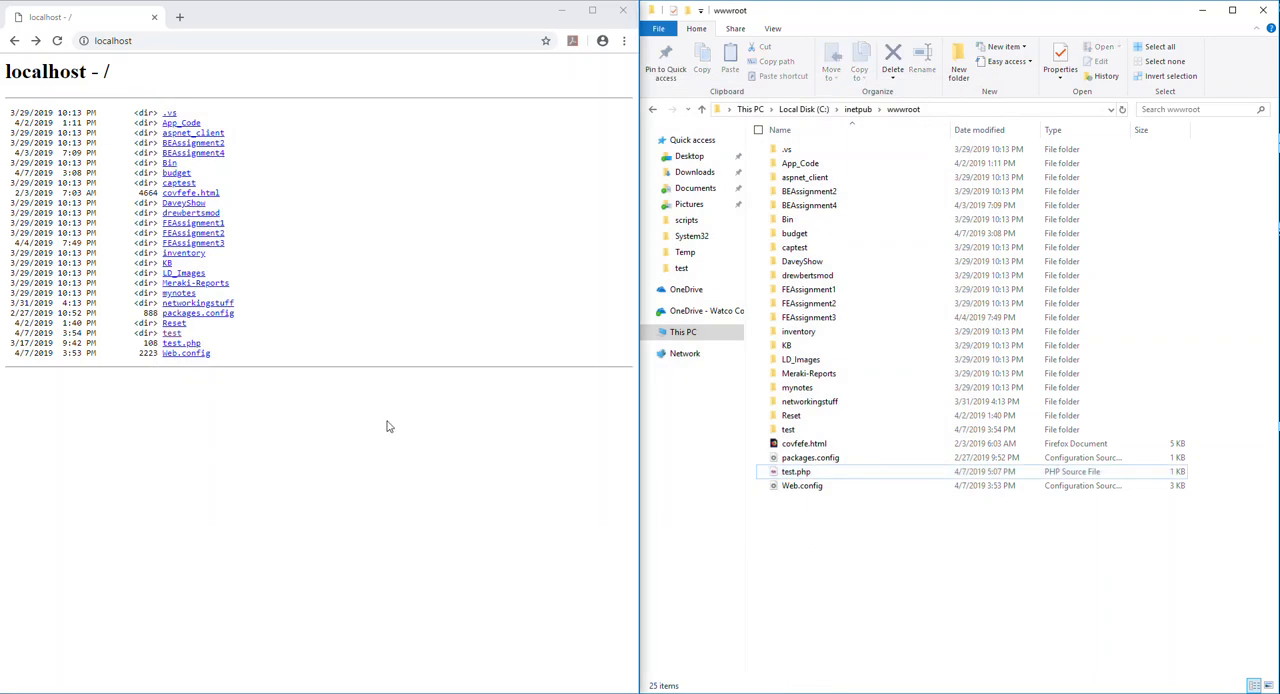
click(268, 47)
text(/t)
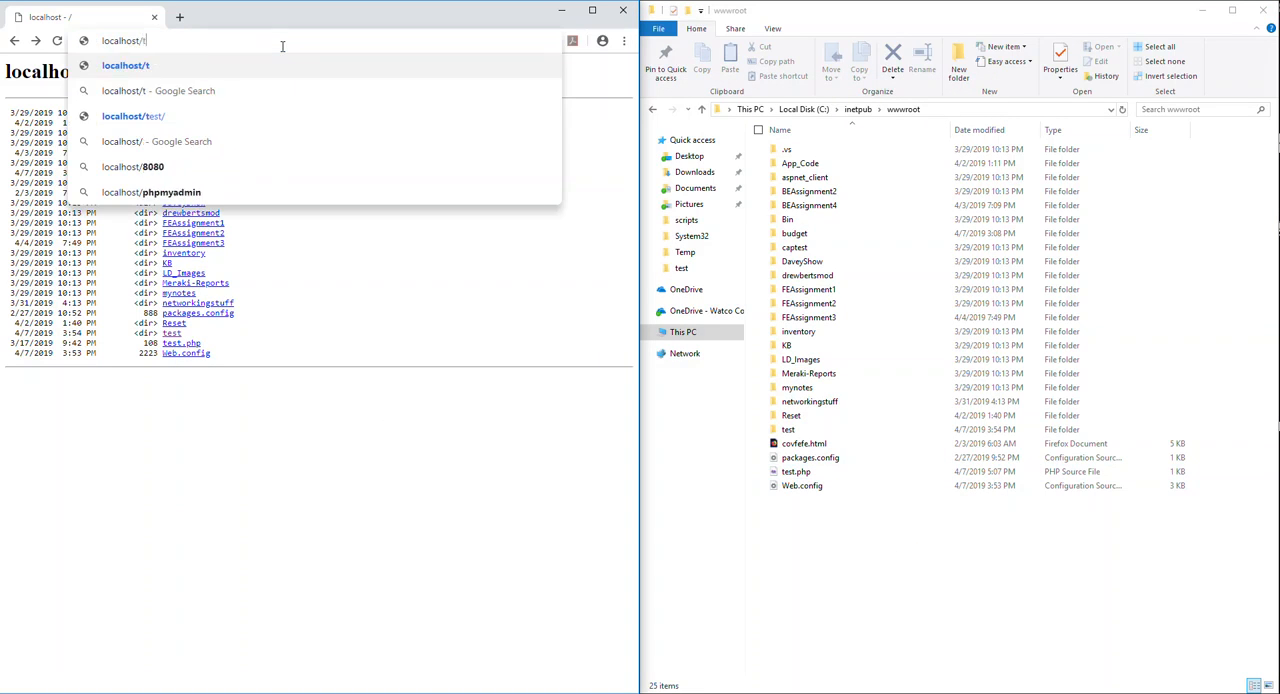
text(est.php)
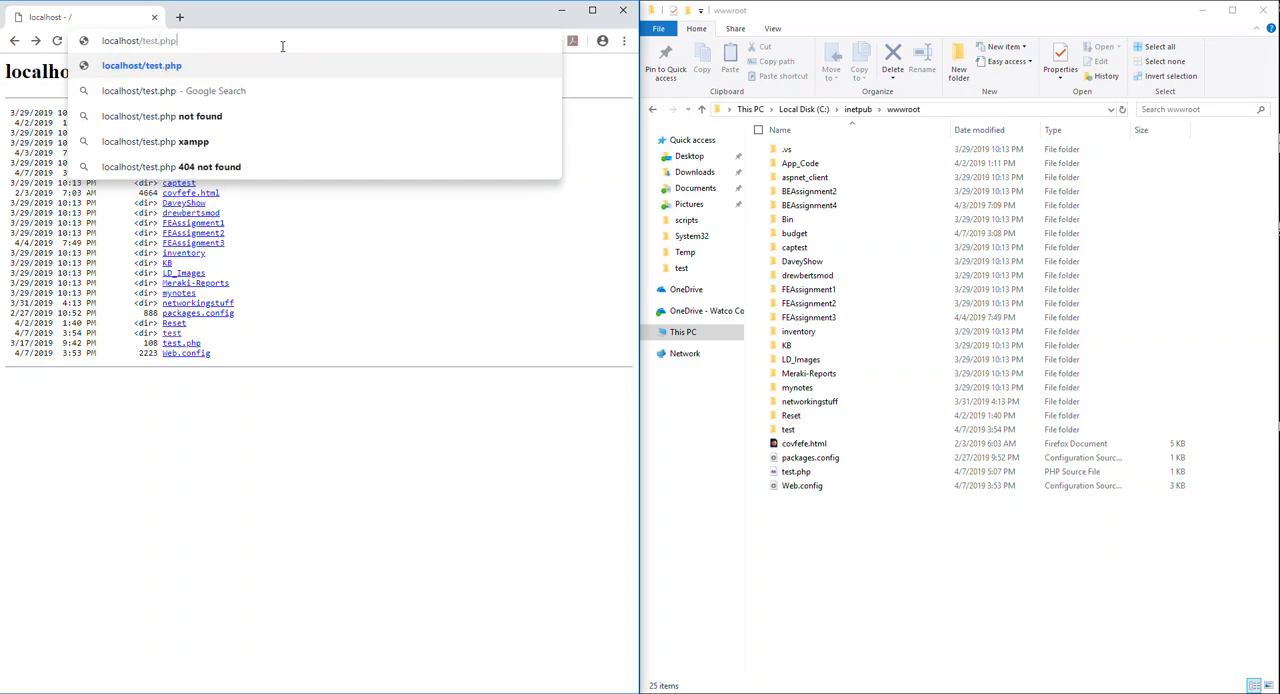
key(Return)
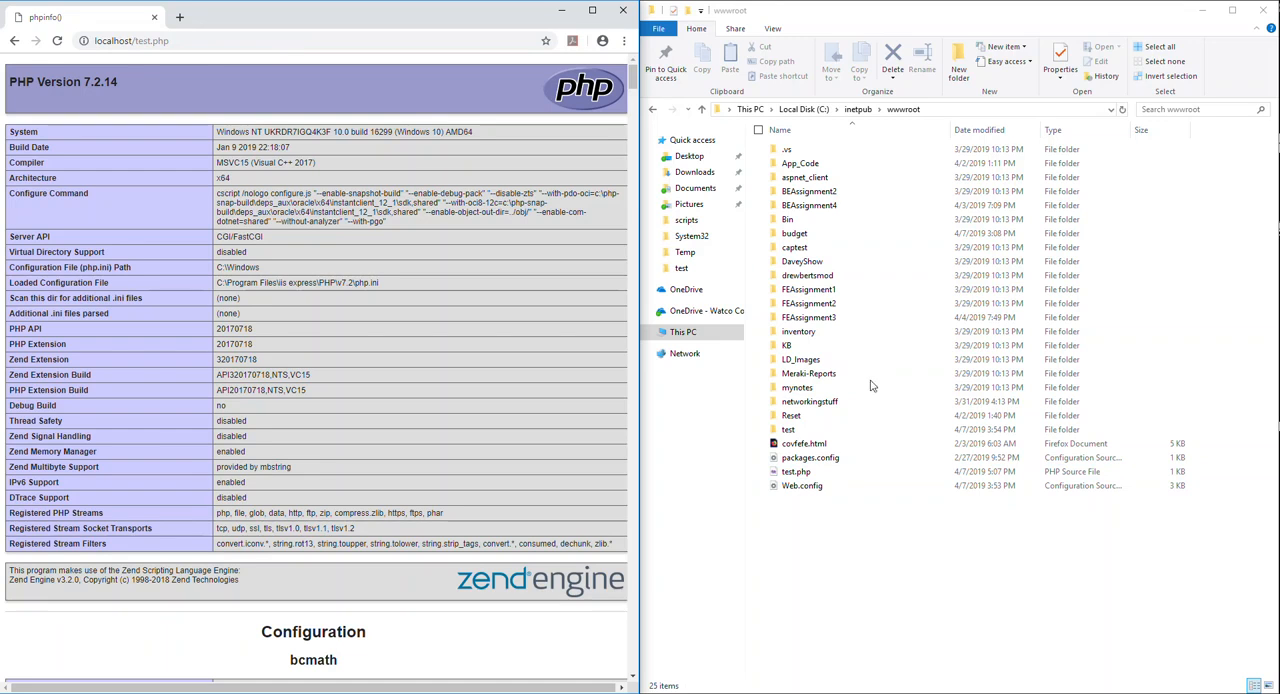
- Relate the test.php file in wwwroot to the localhost/test.php address and reload the page
click(810, 474)
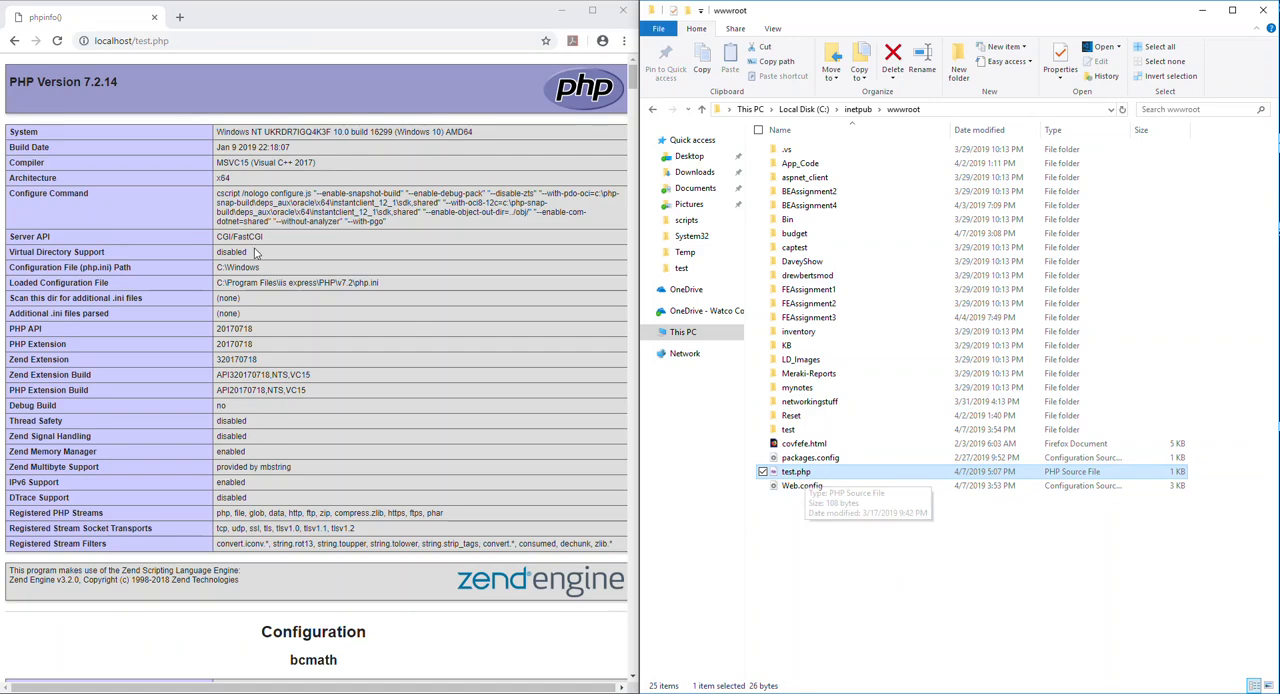
click(179, 43)
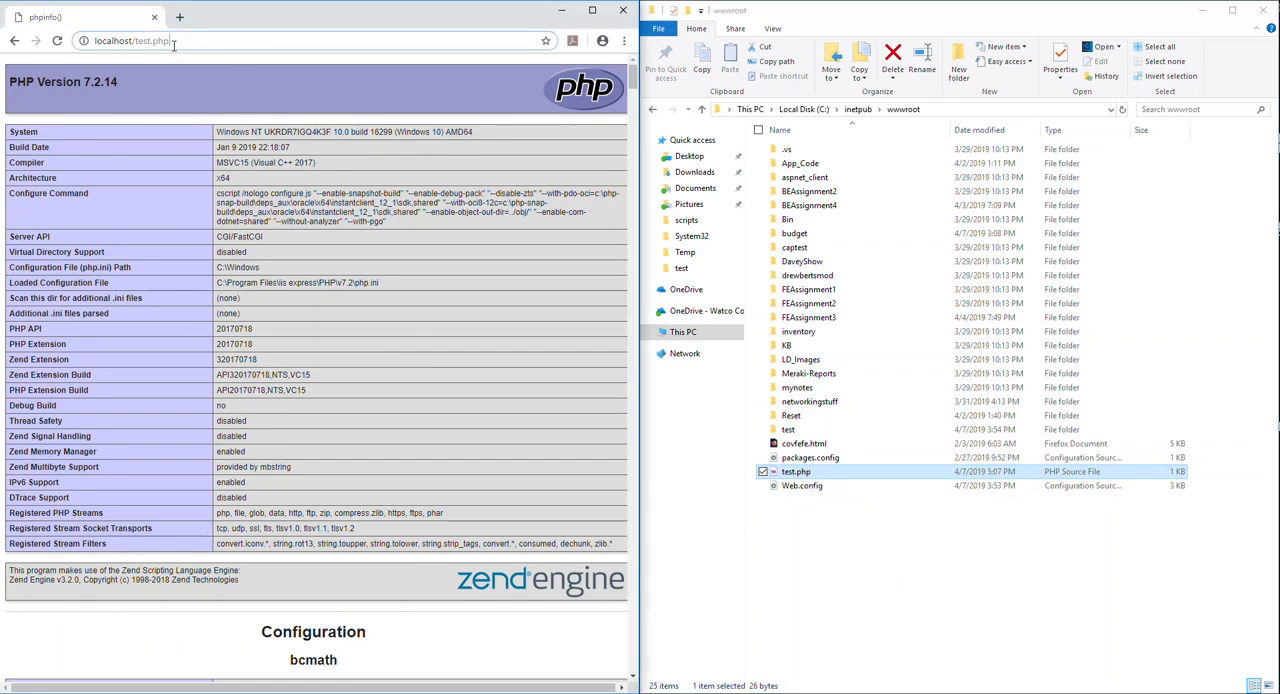
double_click(179, 43)
drag(179, 44, 150, 46)
click(170, 47)
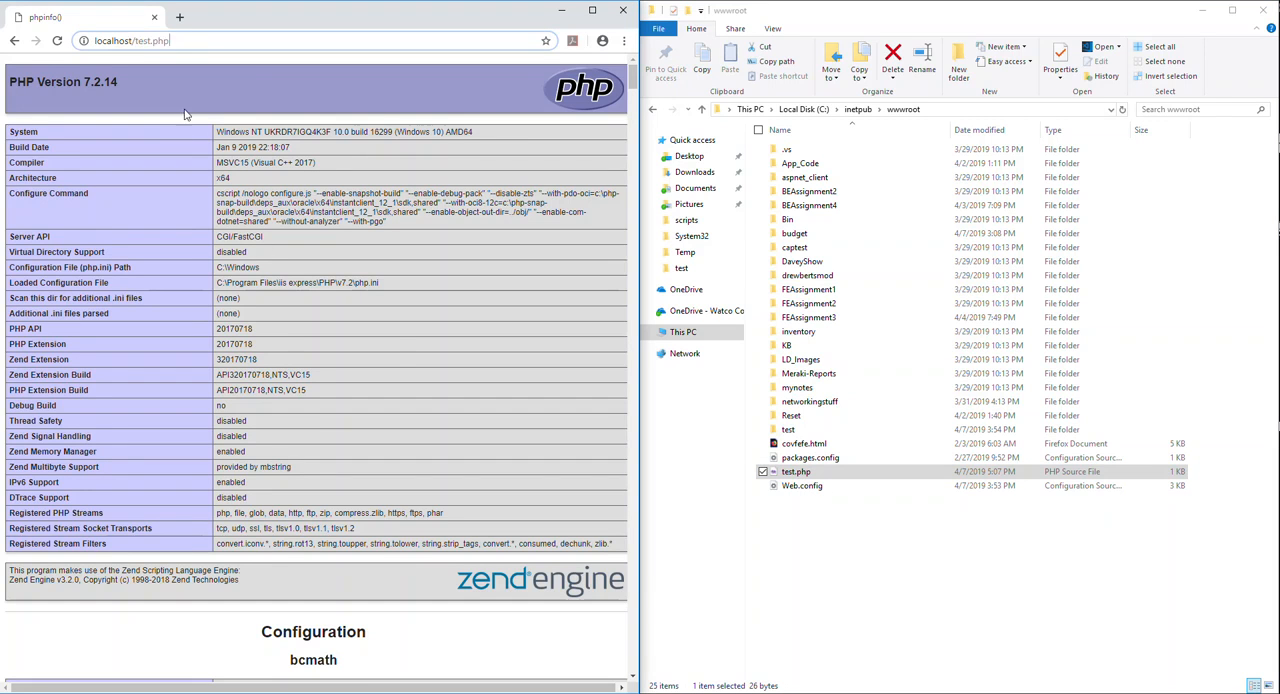
key(Return)
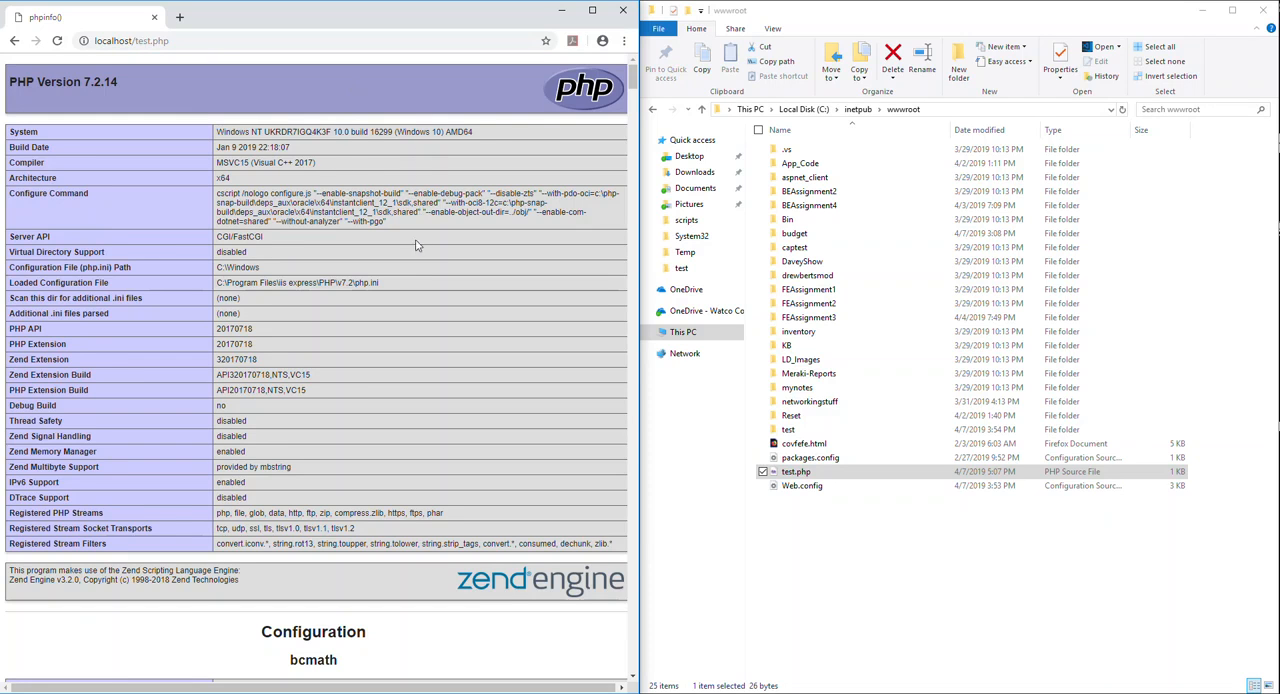
- Skim the phpinfo page's module sections and the general PHP settings table at its start
scroll(520, 190, down, 2)
scroll(460, 251, up, 2)
scroll(161, 130, down, 15)
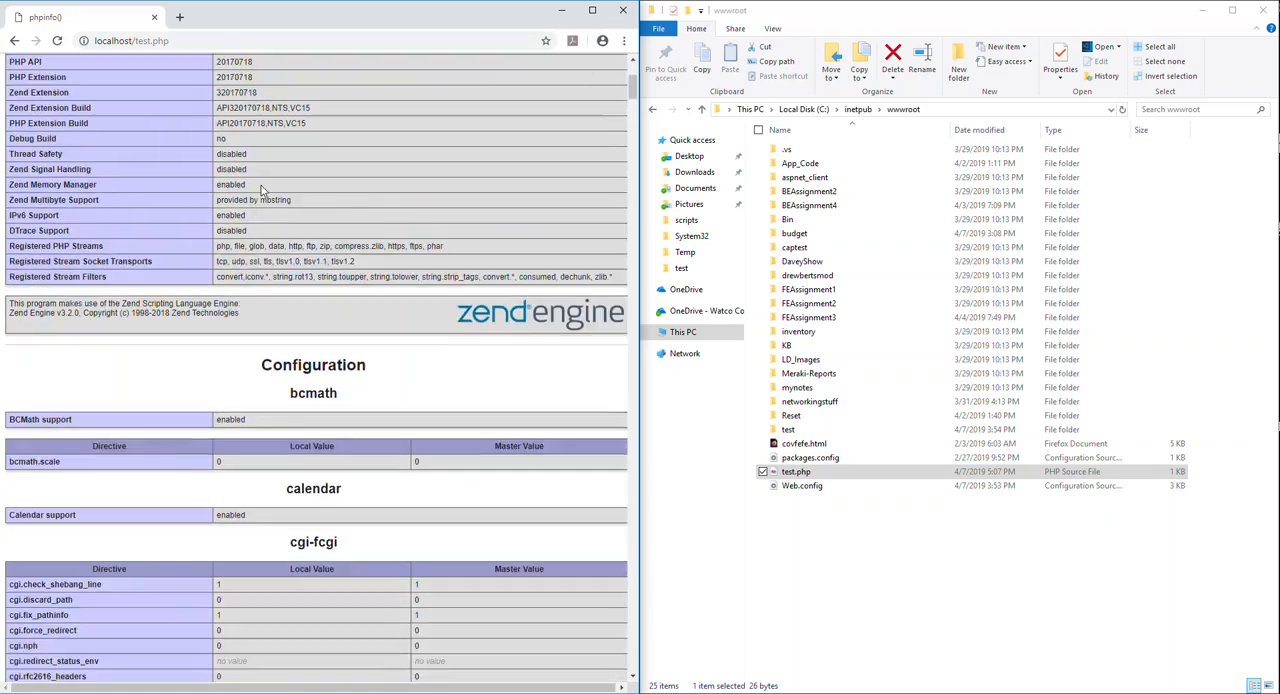
scroll(385, 233, down, 12)
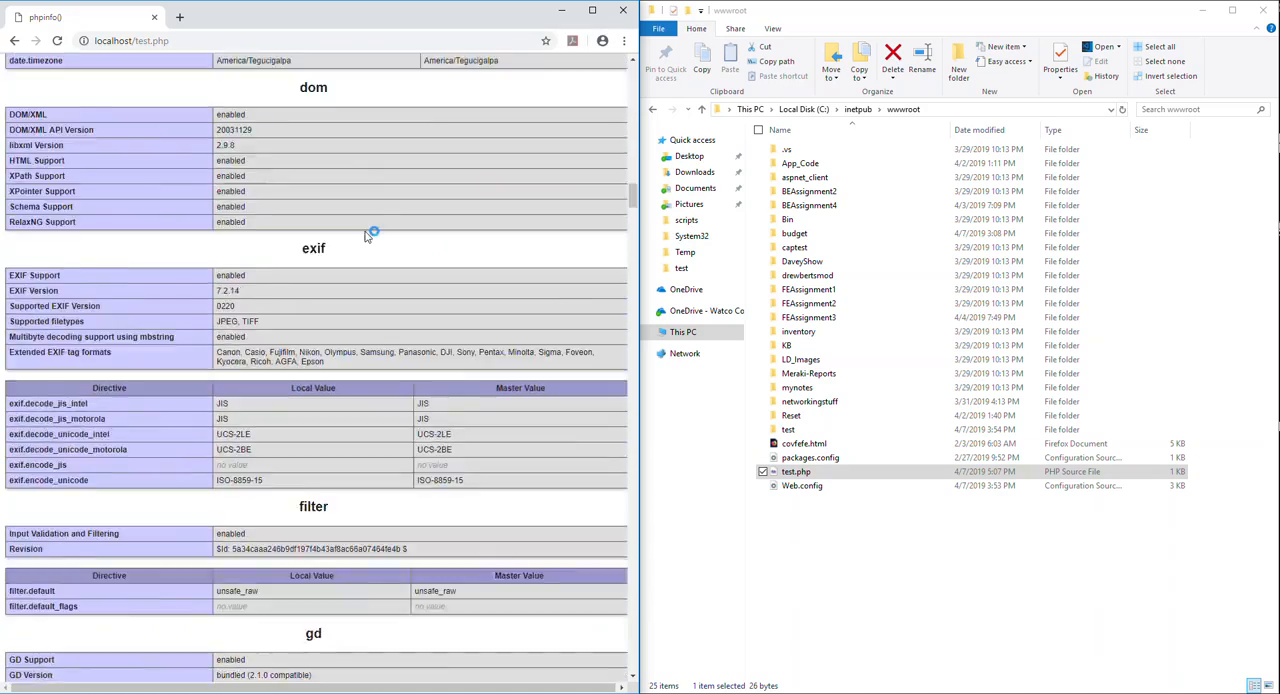
scroll(366, 234, up, 15)
scroll(366, 234, up, 20)
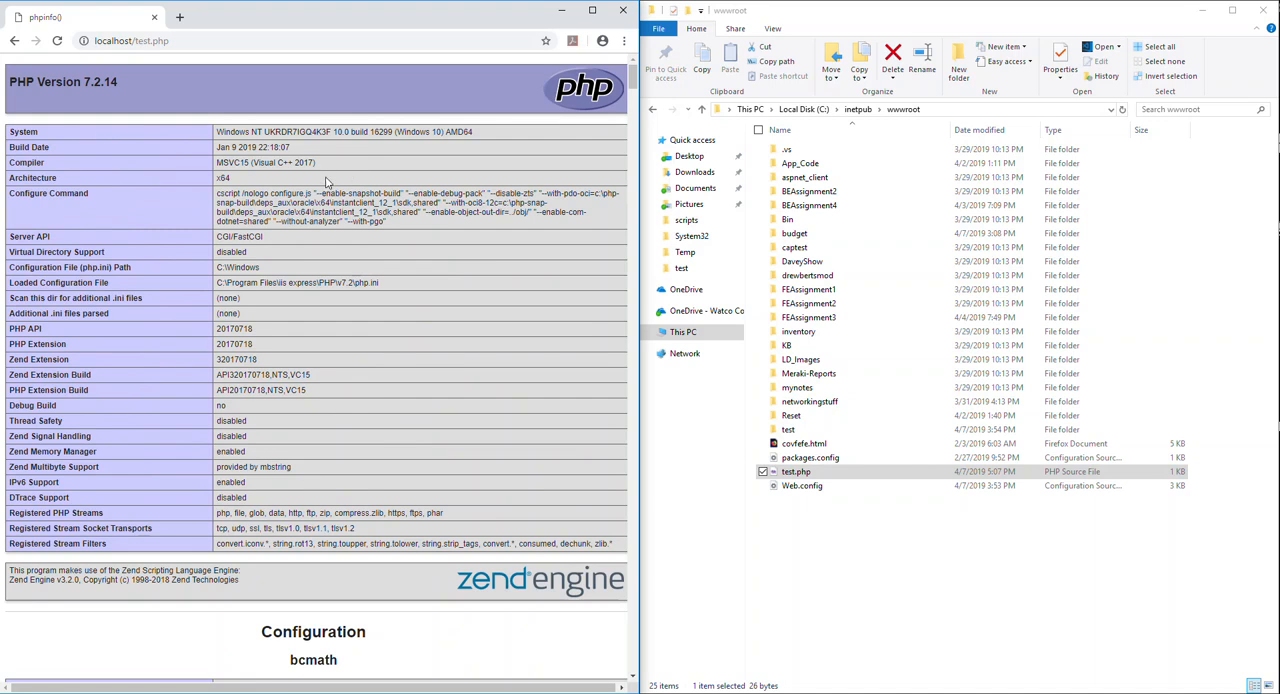
drag(216, 282, 248, 500)
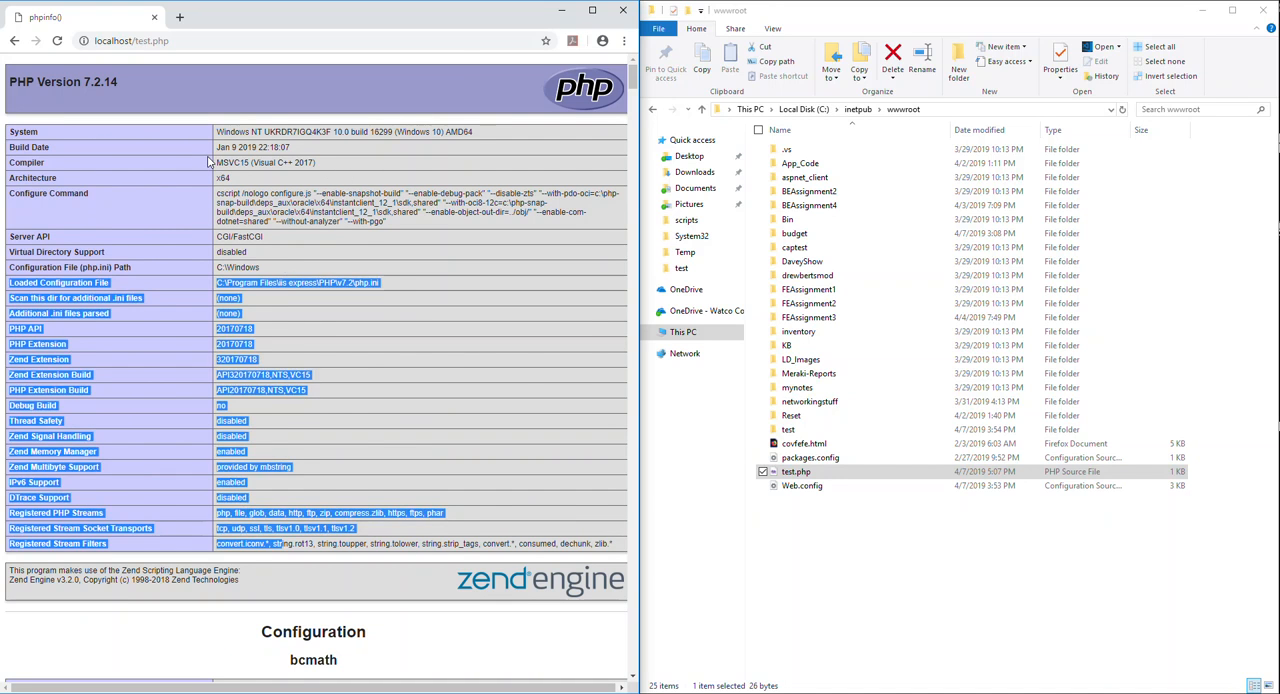
click(275, 213)
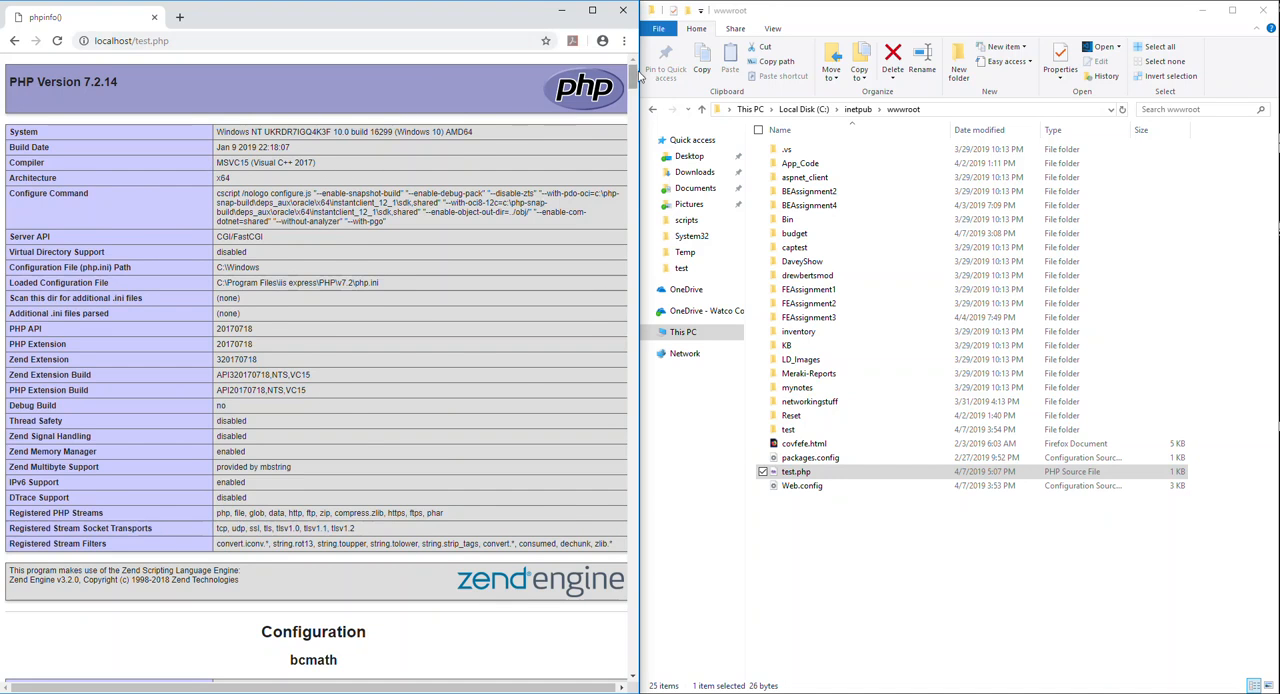
- Examine the Loaded Configuration File entry on the phpinfo page for the path of php.ini
scroll(636, 80, down, 1)
mouse_move(633, 78)
mouse_down()
mouse_move(632, 305)
mouse_move(632, 74)
mouse_up()
drag(10, 283, 110, 283)
click(122, 289)
drag(215, 283, 393, 292)
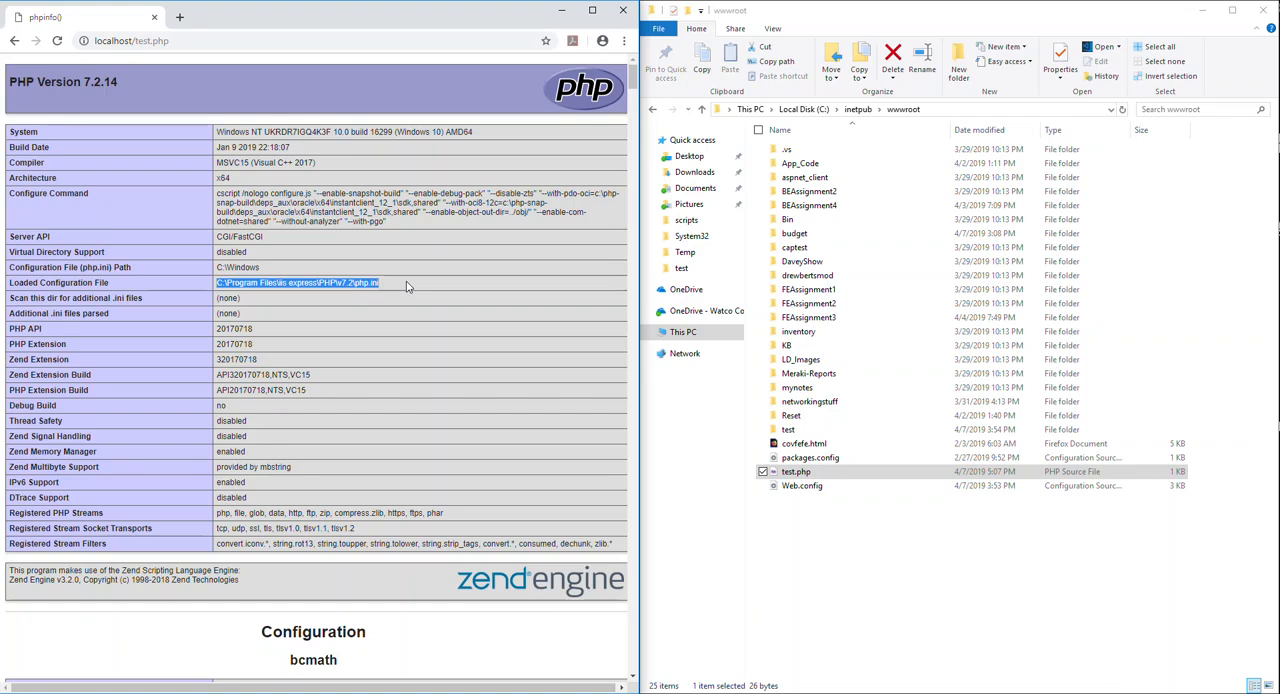
click(409, 284)
drag(397, 284, 213, 287)
click(385, 289)
drag(382, 287, 222, 289)
click(309, 296)
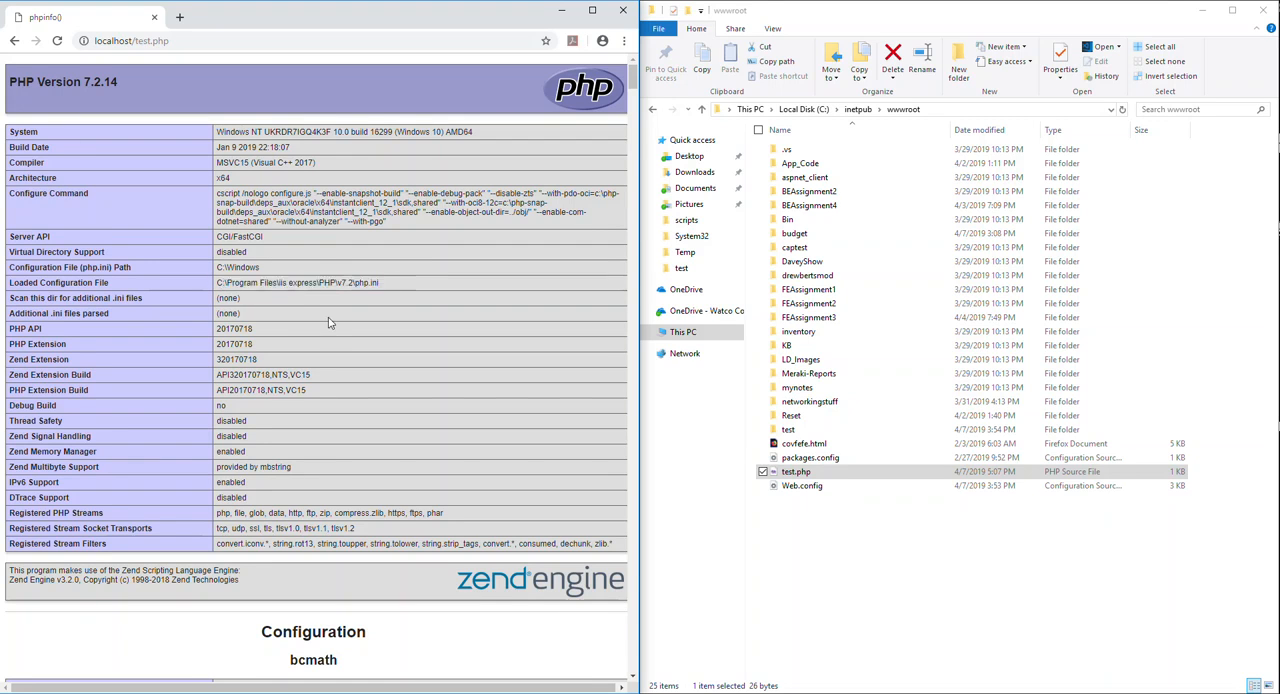
drag(136, 285, 34, 287)
drag(219, 284, 400, 286)
click(399, 286)
drag(386, 290, 240, 290)
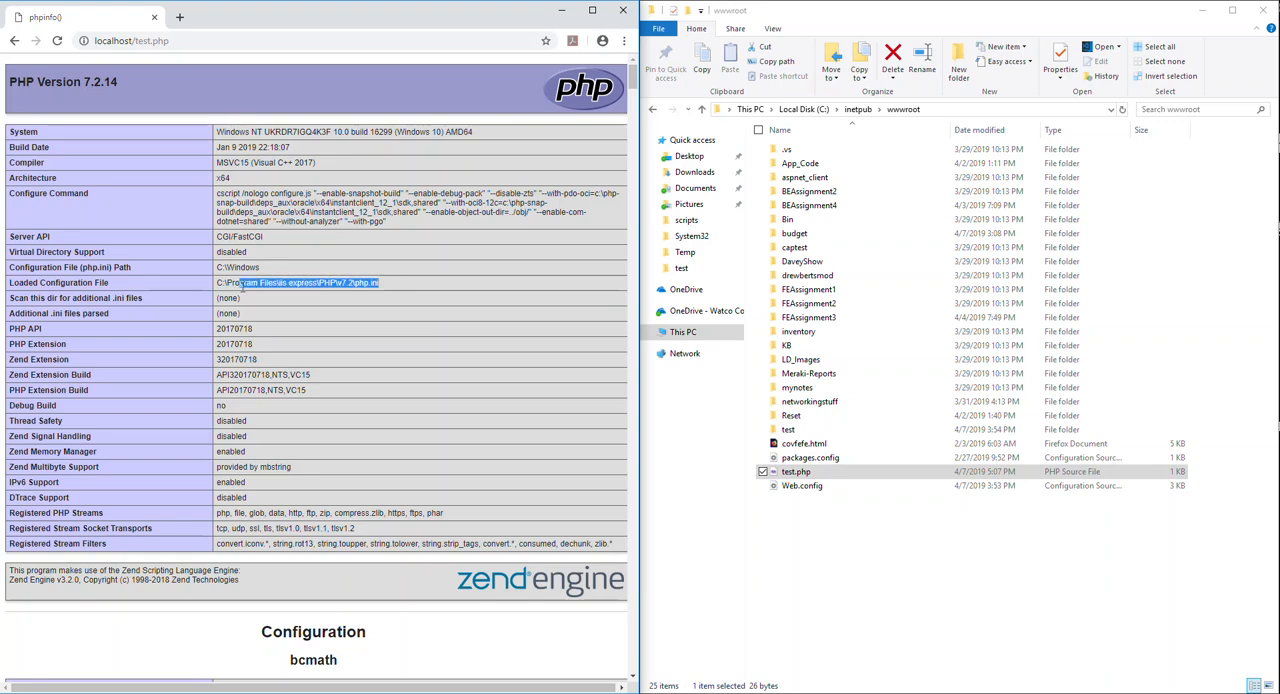
click(393, 284)
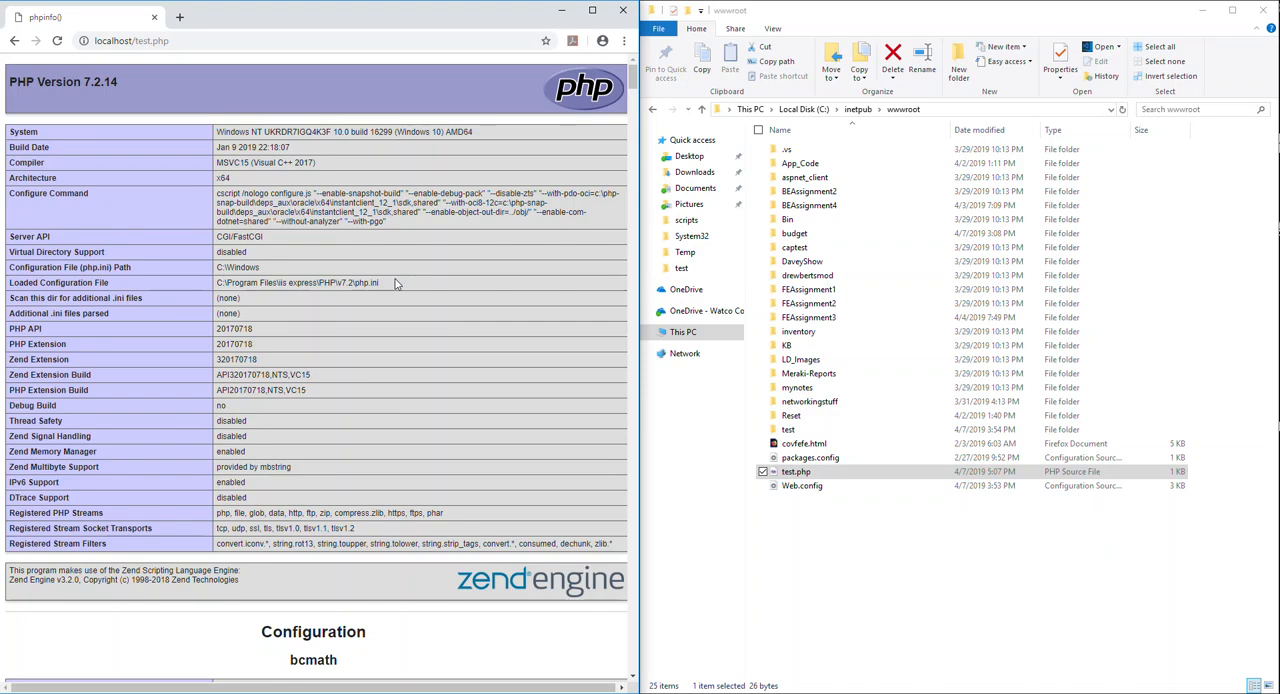
- Find the error_log directive in the phpinfo page's Core section, examine its log file path, and return to the page's beginning
scroll(430, 320, down, 6)
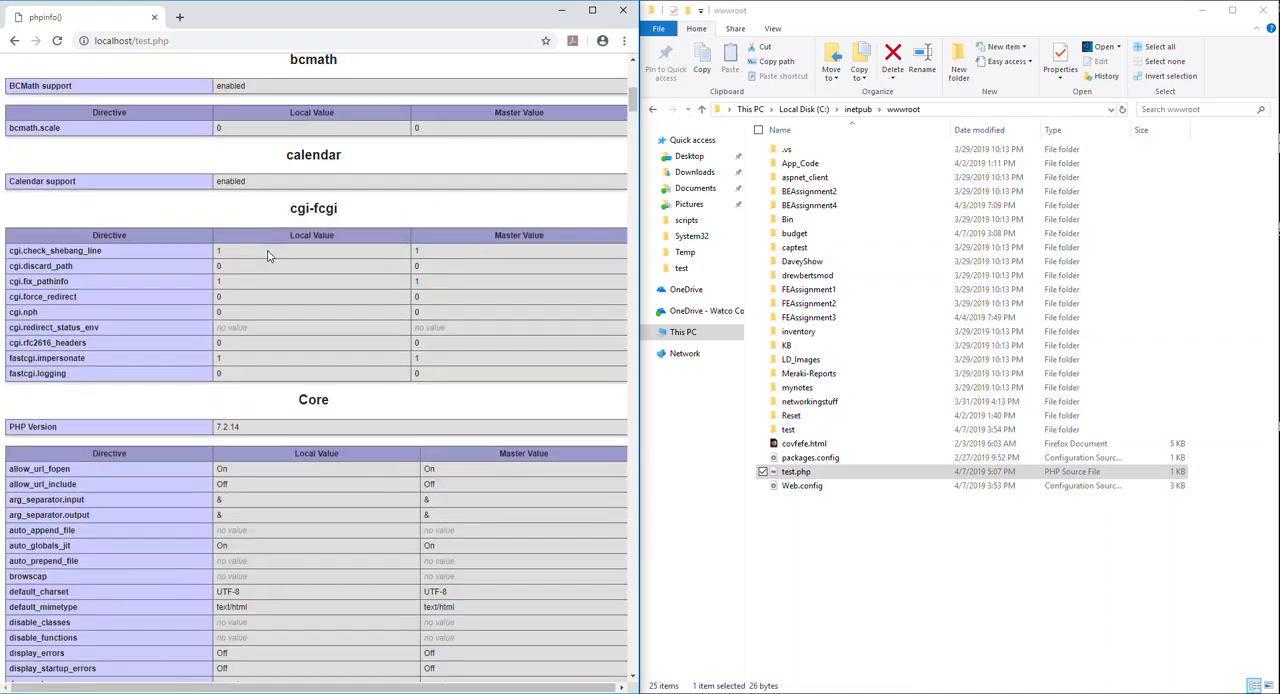
scroll(268, 255, down, 5)
scroll(270, 240, up, 2)
scroll(283, 248, down, 2)
drag(412, 310, 216, 308)
click(280, 316)
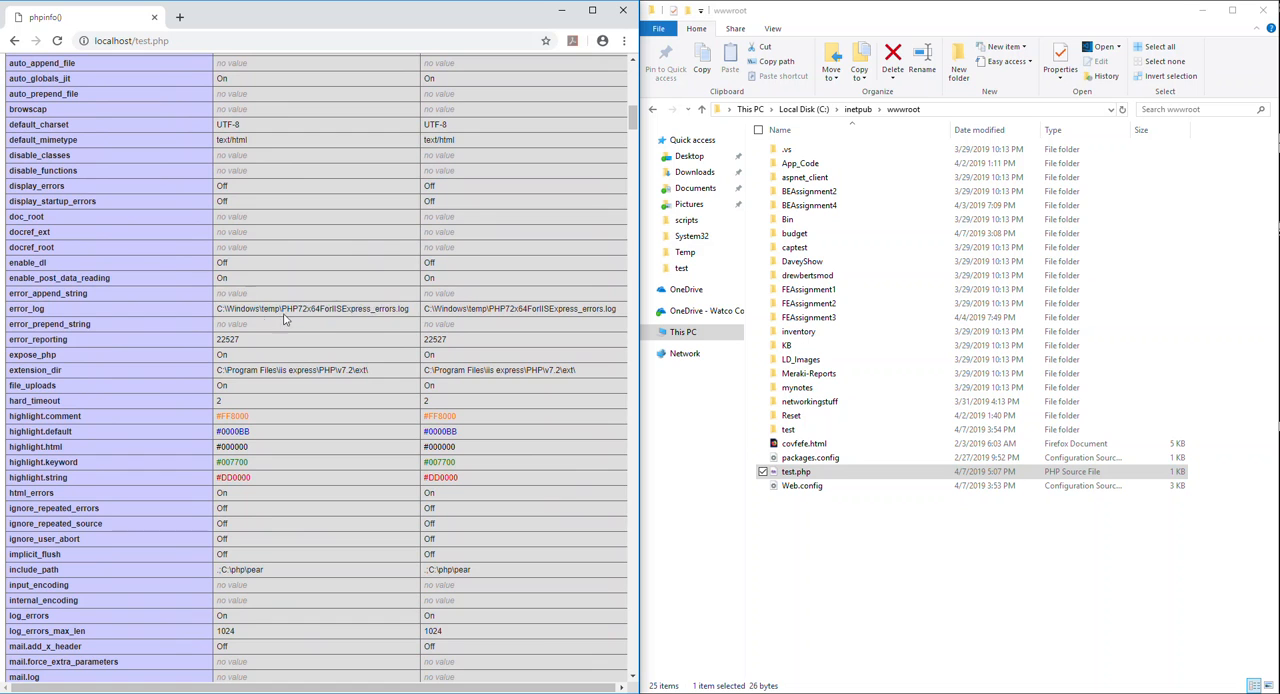
drag(411, 310, 253, 306)
click(255, 308)
drag(217, 308, 413, 310)
click(389, 318)
scroll(501, 326, up, 10)
scroll(501, 326, down, 6)
scroll(501, 326, down, 4)
scroll(501, 326, up, 10)
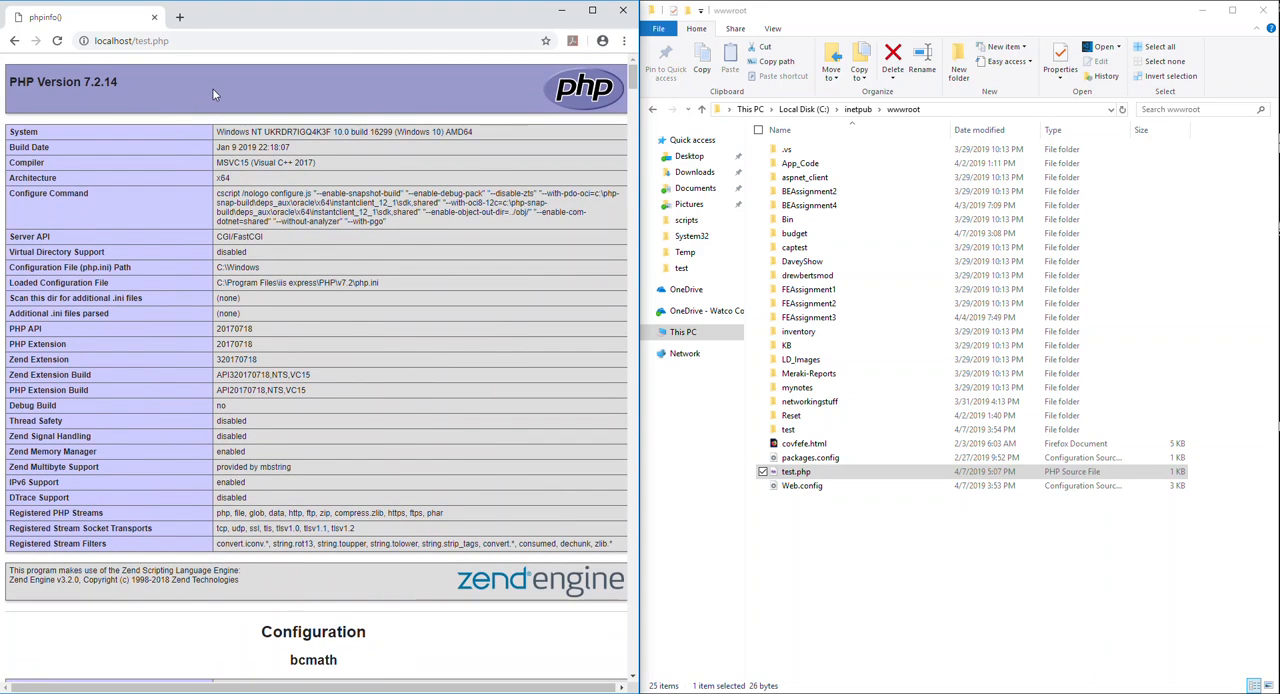
drag(212, 88, 354, 246)
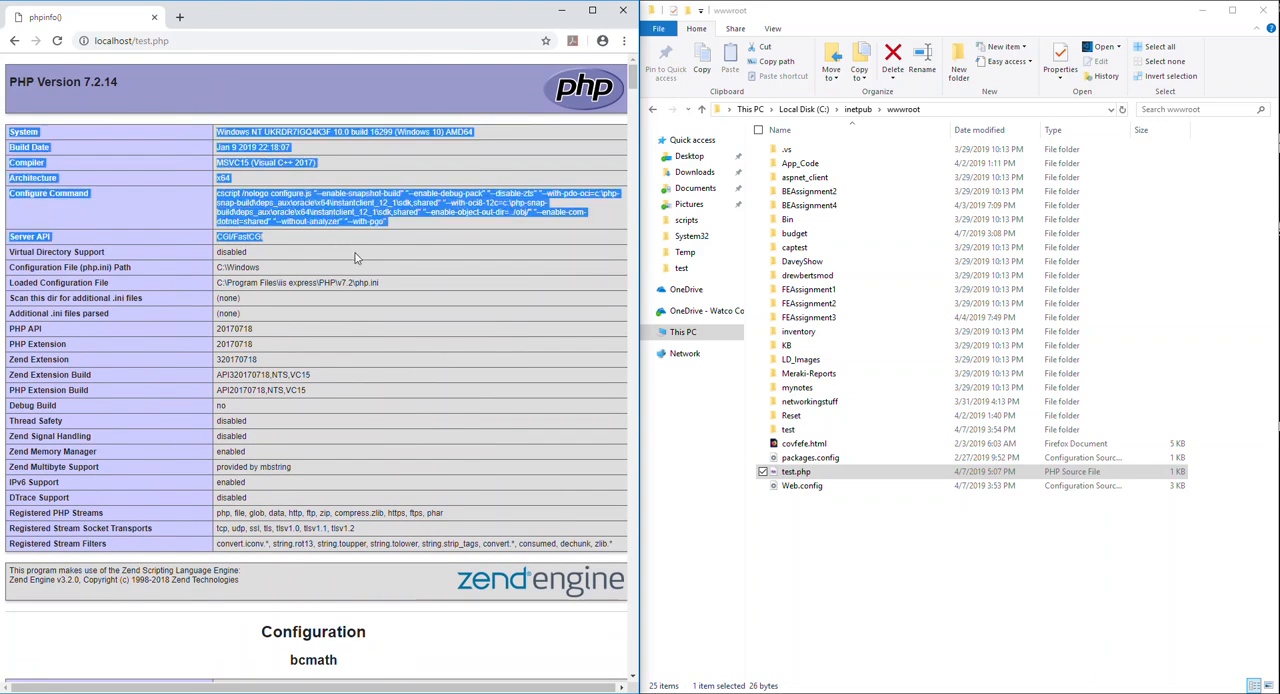
click(377, 306)
drag(283, 222, 426, 364)
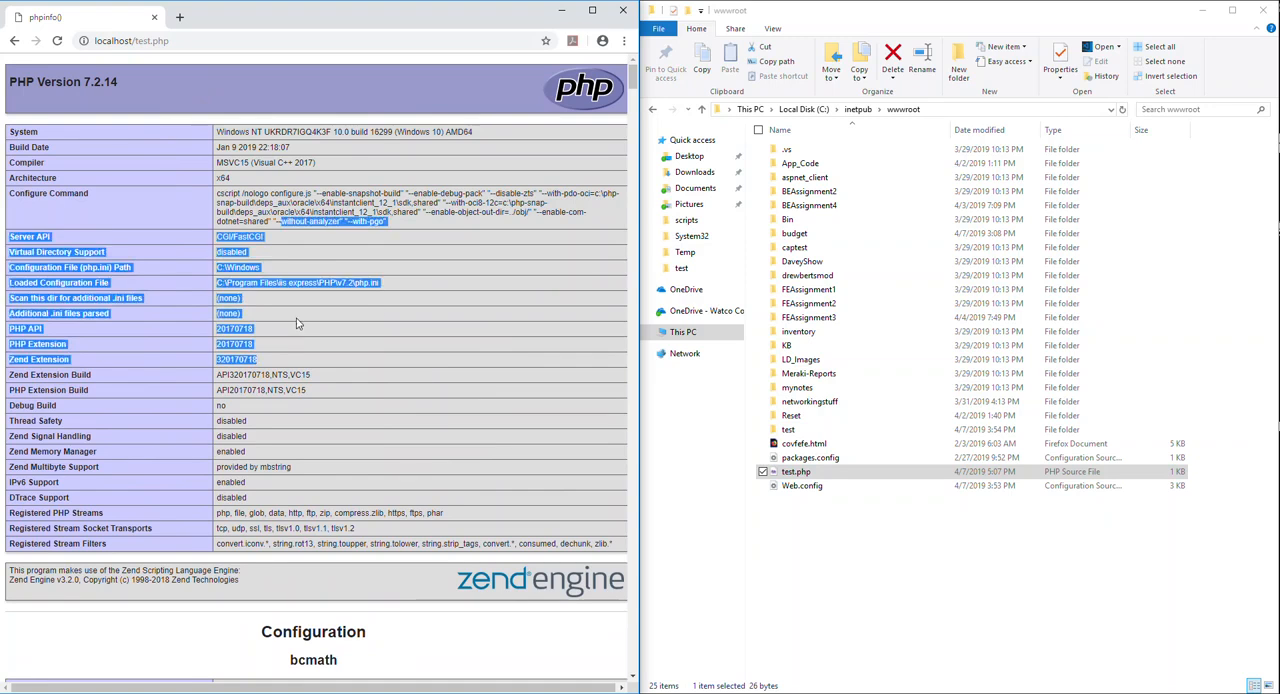
click(281, 284)
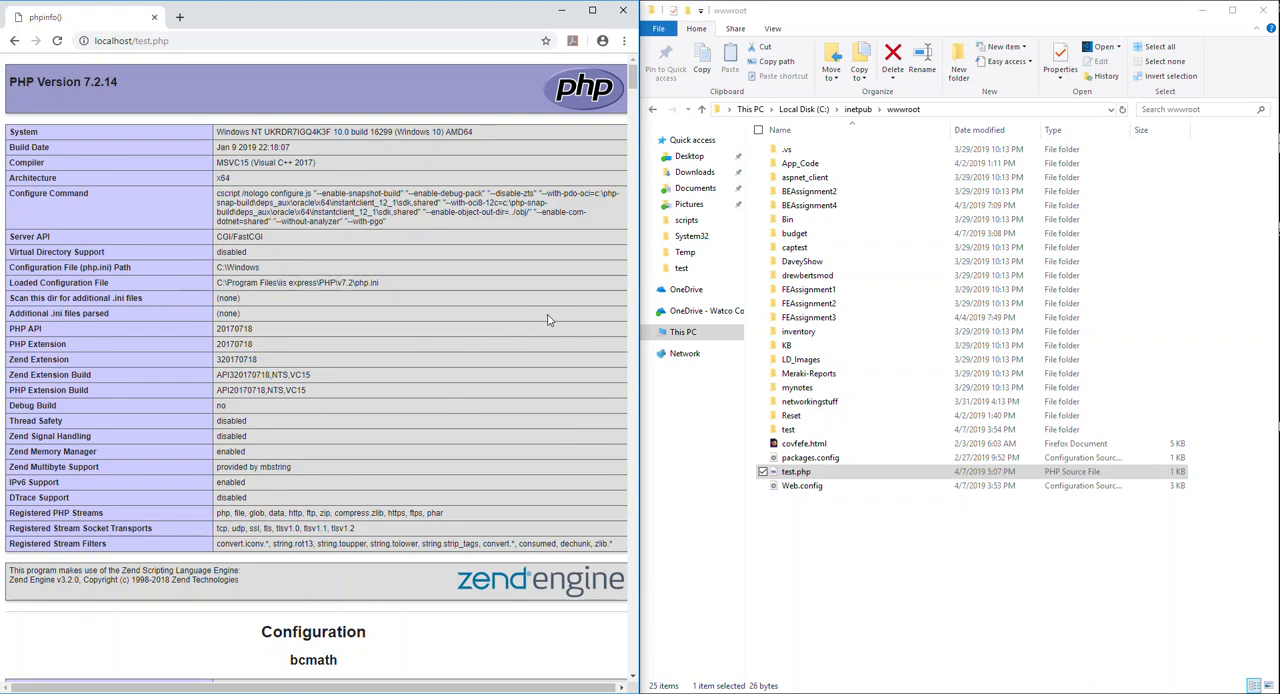
click(936, 526)
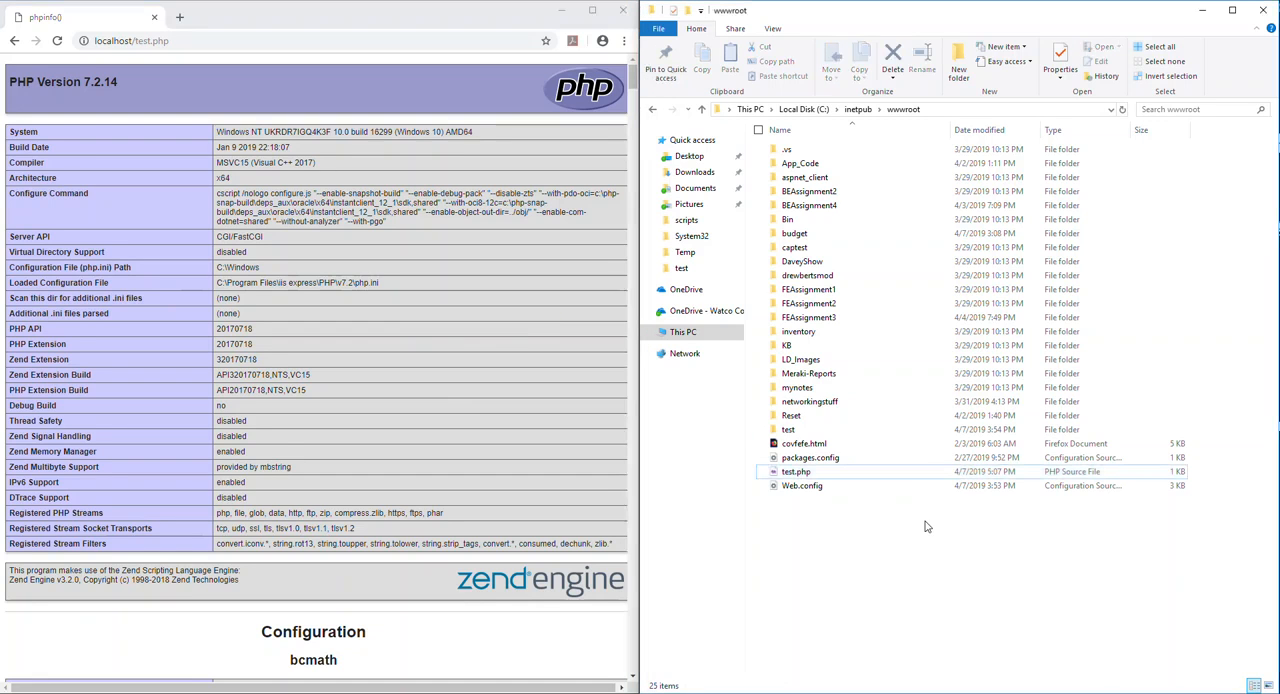